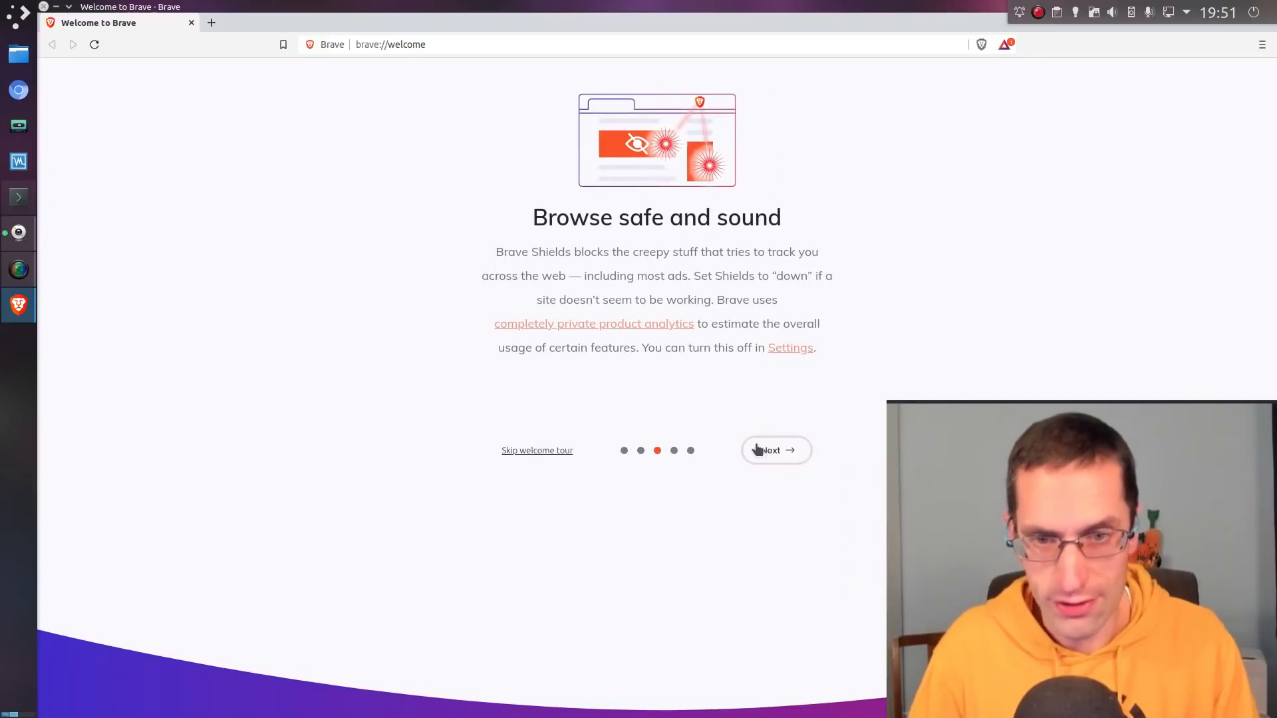
Open the tour's Settings and private product analytics links in background tabs, and advance the welcome tour to the search engine page.
{"action": "middle_click", "coordinate": [775, 351]}
{"action": "middle_click", "coordinate": [620, 330]}
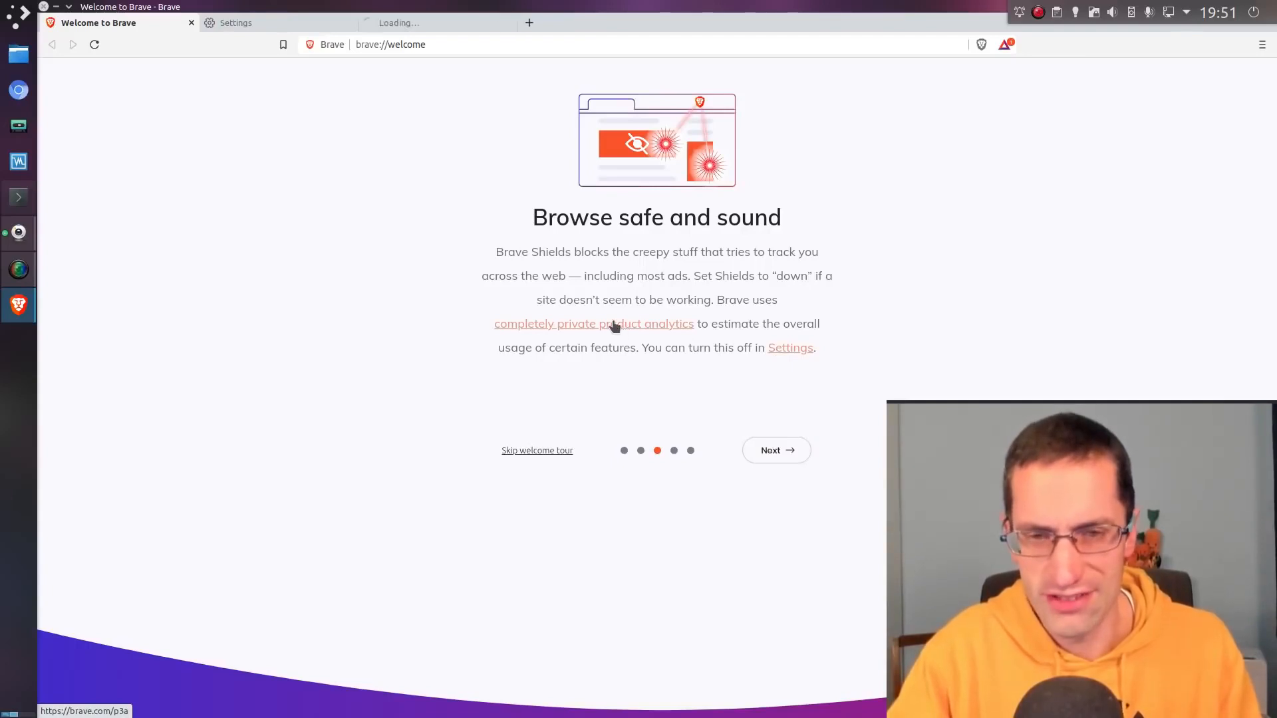
{"action": "left_click", "coordinate": [773, 454]}
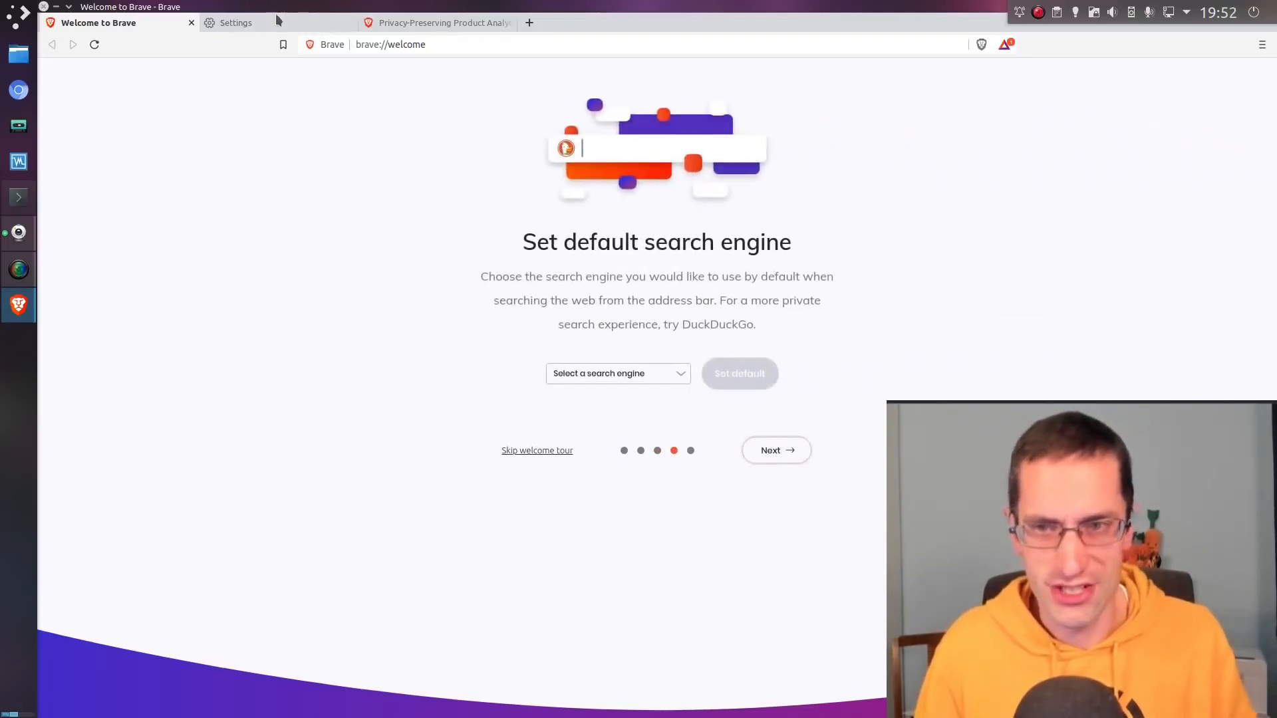
Review the privacy and security settings, then read the Privacy-Preserving Product Analytics article down to its Phase 1 section.
{"action": "left_click", "coordinate": [285, 27]}
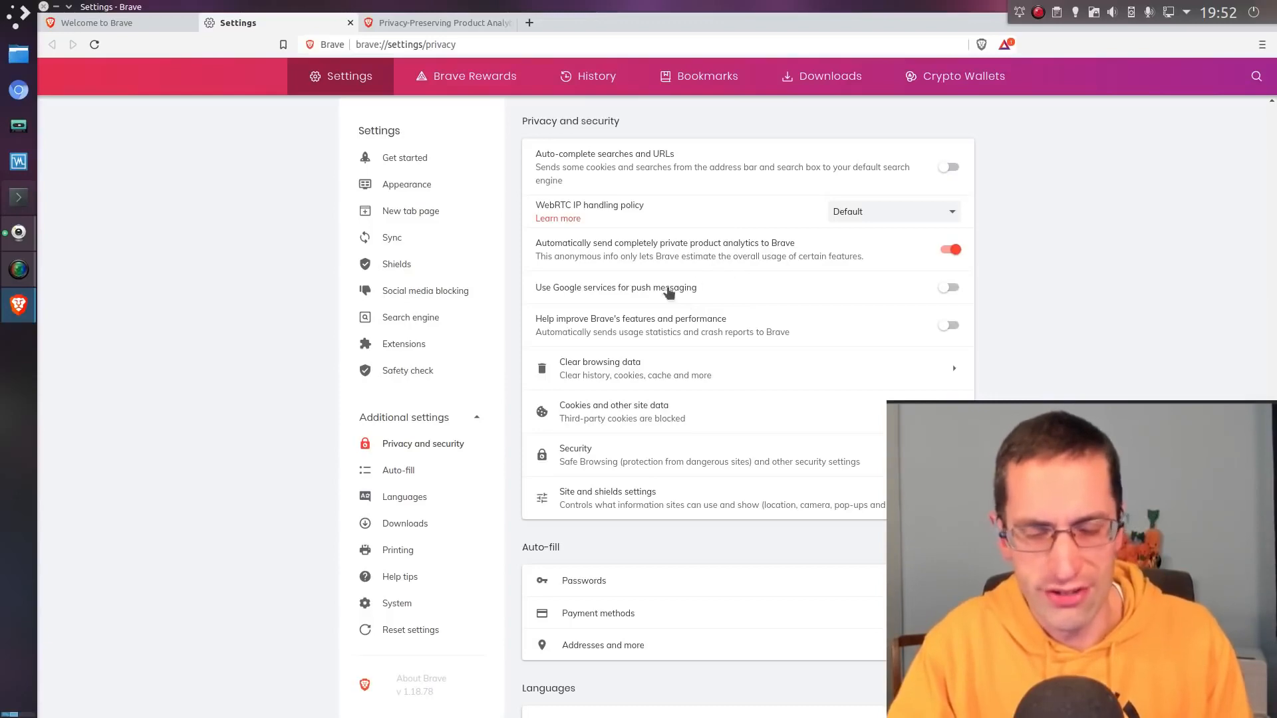
{"action": "scroll", "coordinate": [582, 346], "scroll_direction": "down", "scroll_amount": 10}
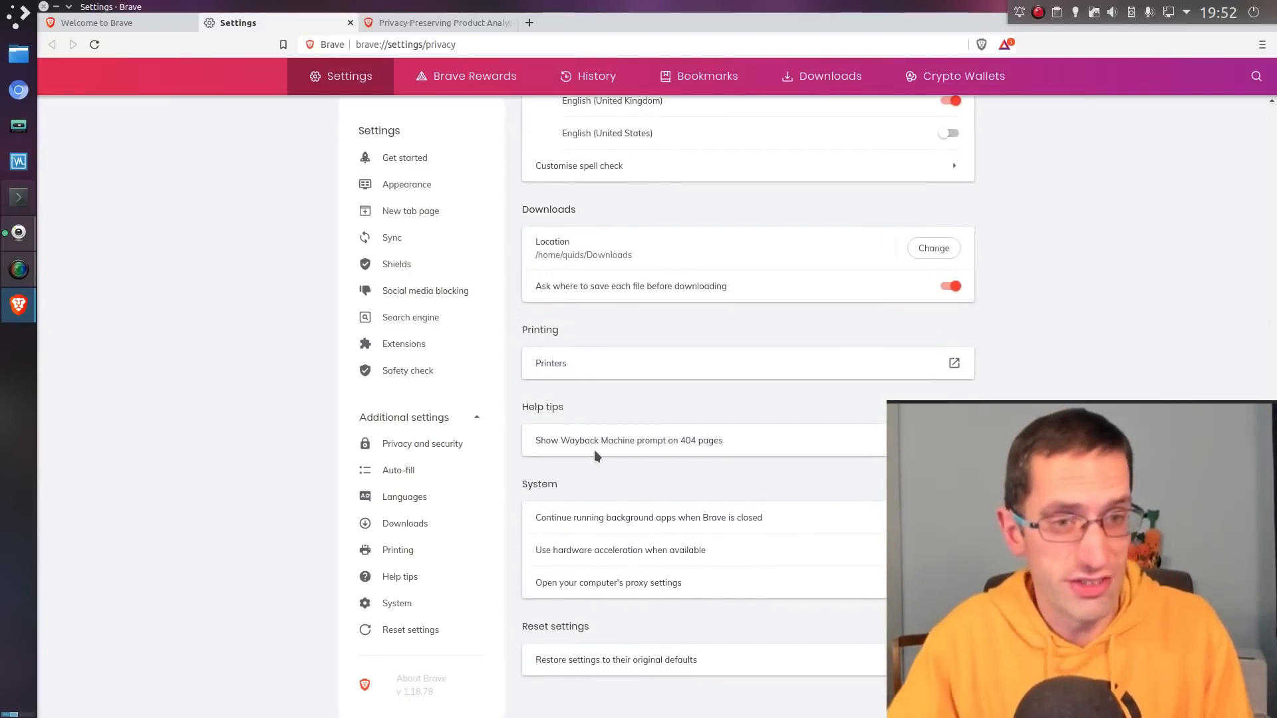
{"action": "left_click", "coordinate": [406, 20]}
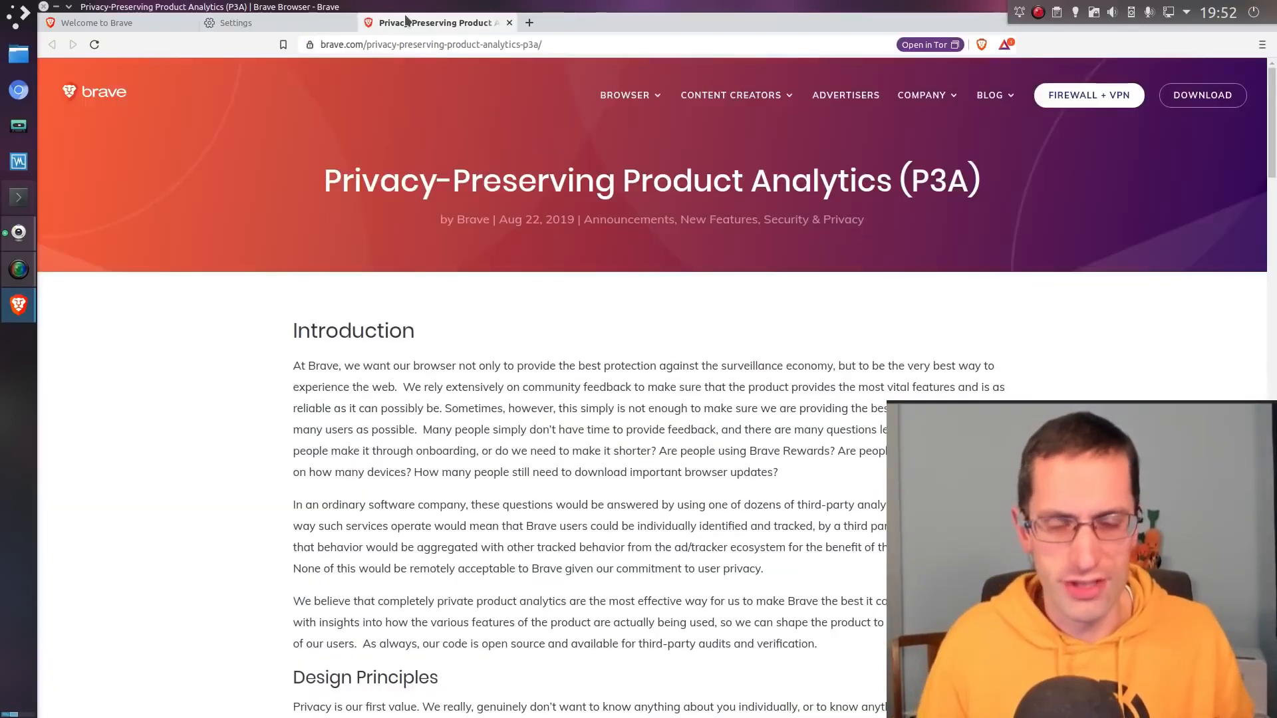
{"action": "scroll", "coordinate": [419, 385], "scroll_direction": "down", "scroll_amount": 3}
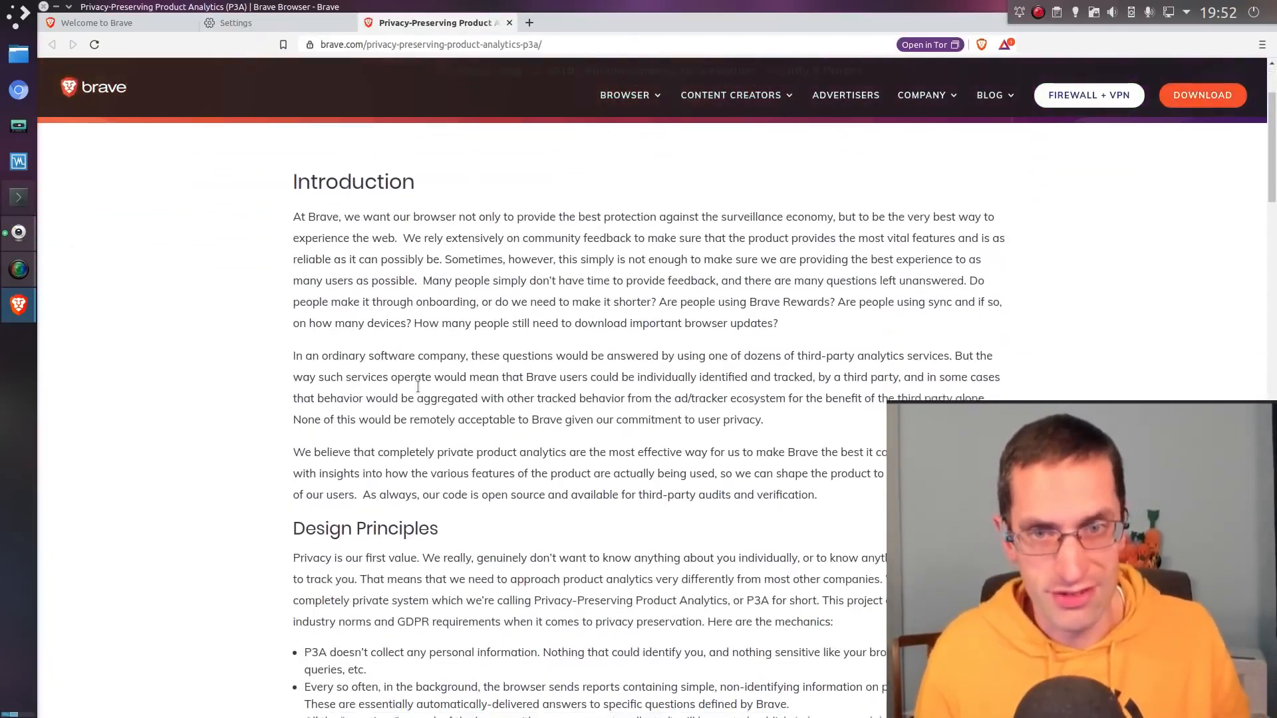
{"action": "scroll", "coordinate": [418, 386], "scroll_direction": "down", "scroll_amount": 1}
{"action": "scroll", "coordinate": [417, 385], "scroll_direction": "down", "scroll_amount": 2}
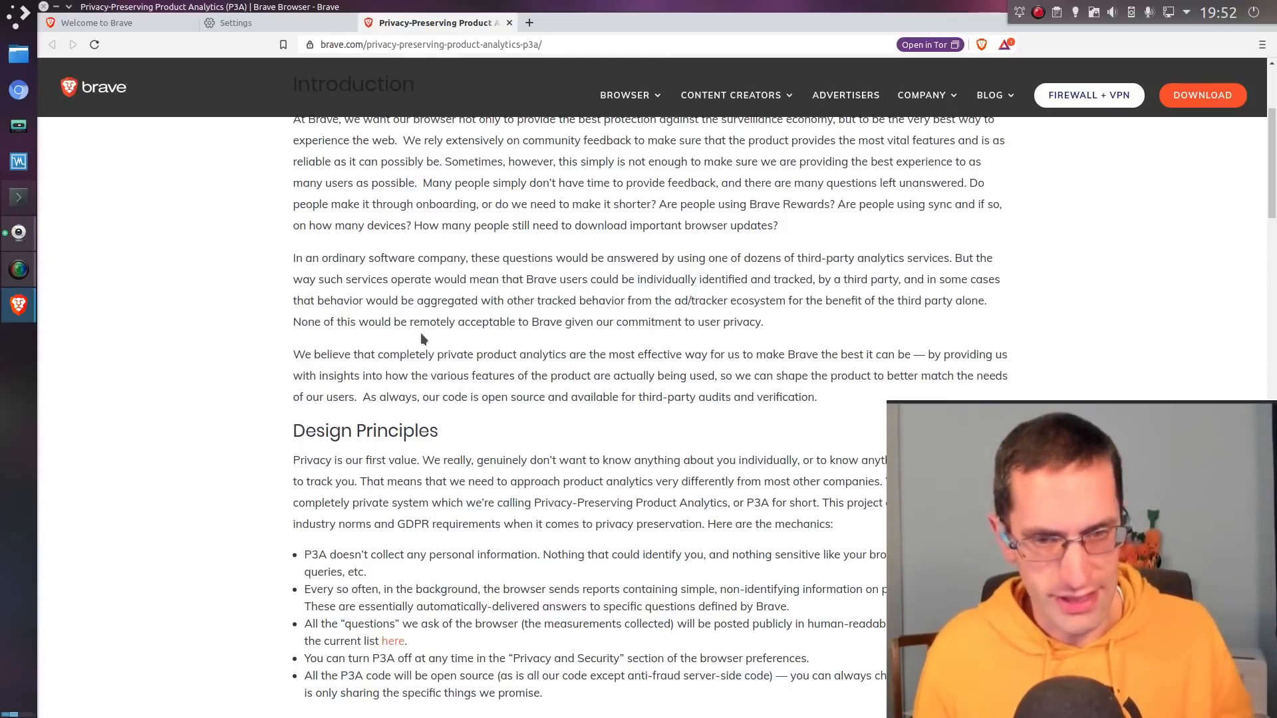
{"action": "scroll", "coordinate": [421, 339], "scroll_direction": "down", "scroll_amount": 4}
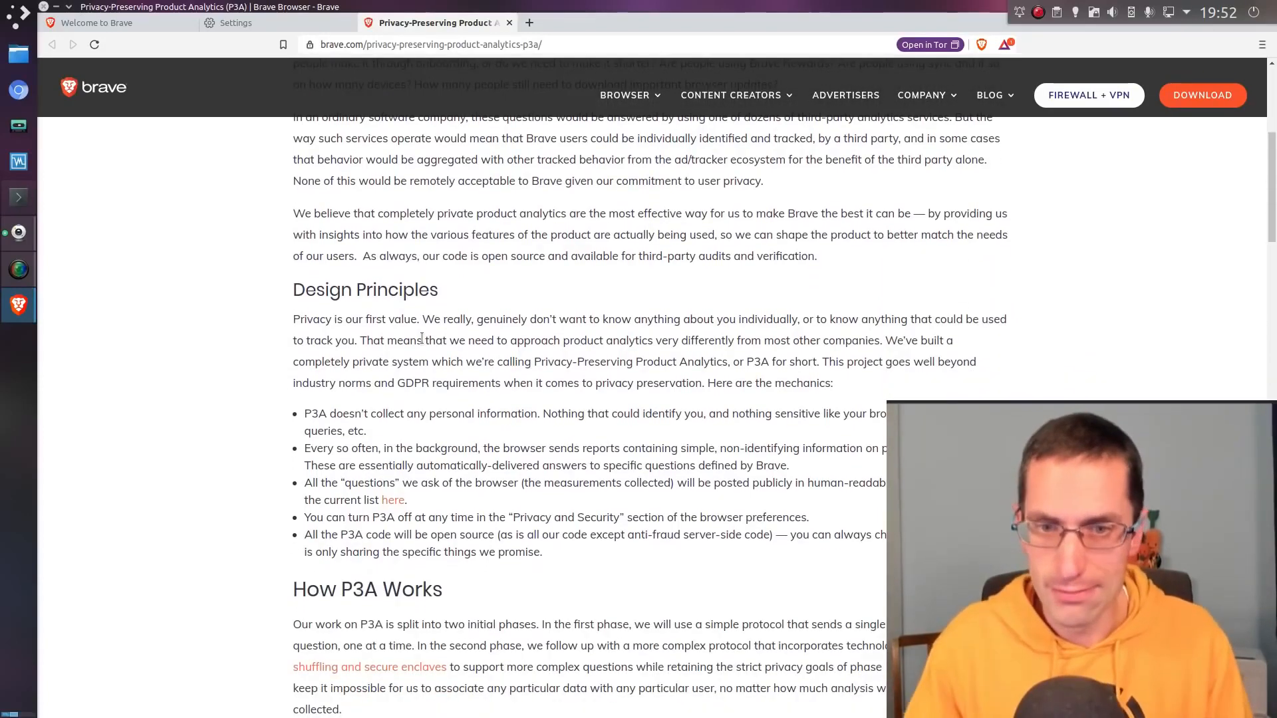
{"action": "scroll", "coordinate": [422, 339], "scroll_direction": "down", "scroll_amount": 7}
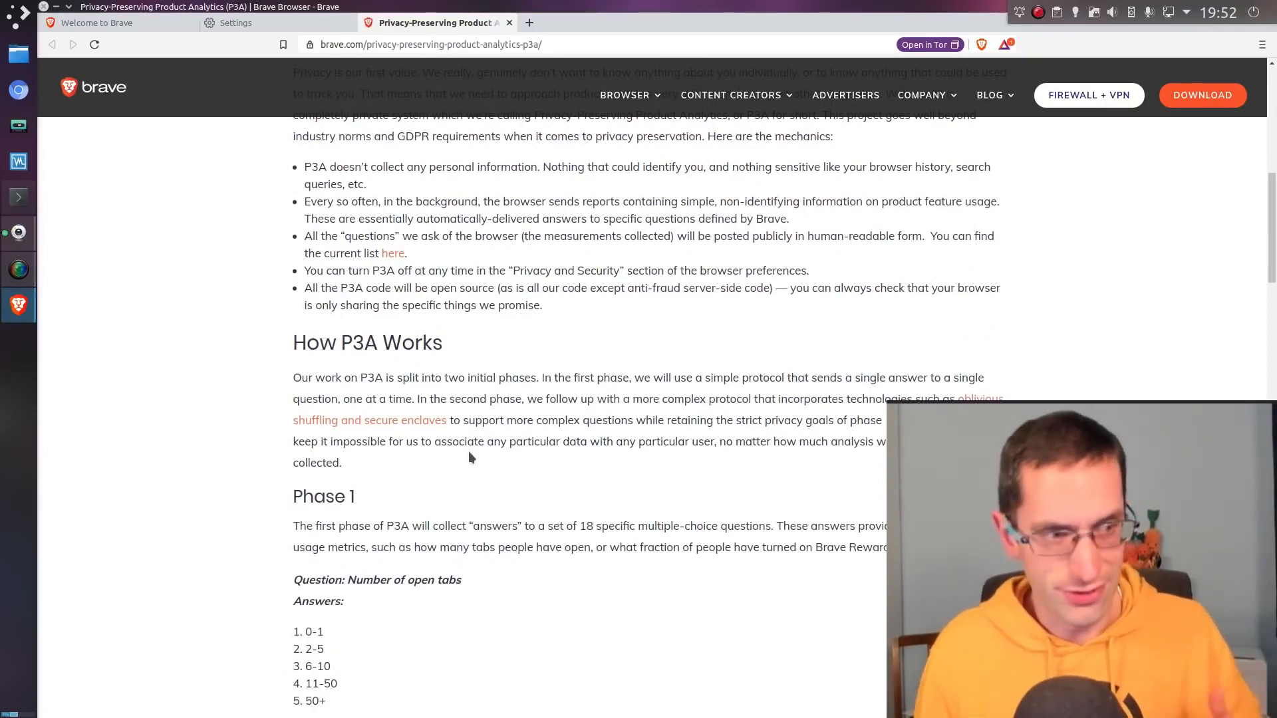
{"action": "scroll", "coordinate": [469, 452], "scroll_direction": "down", "scroll_amount": 3}
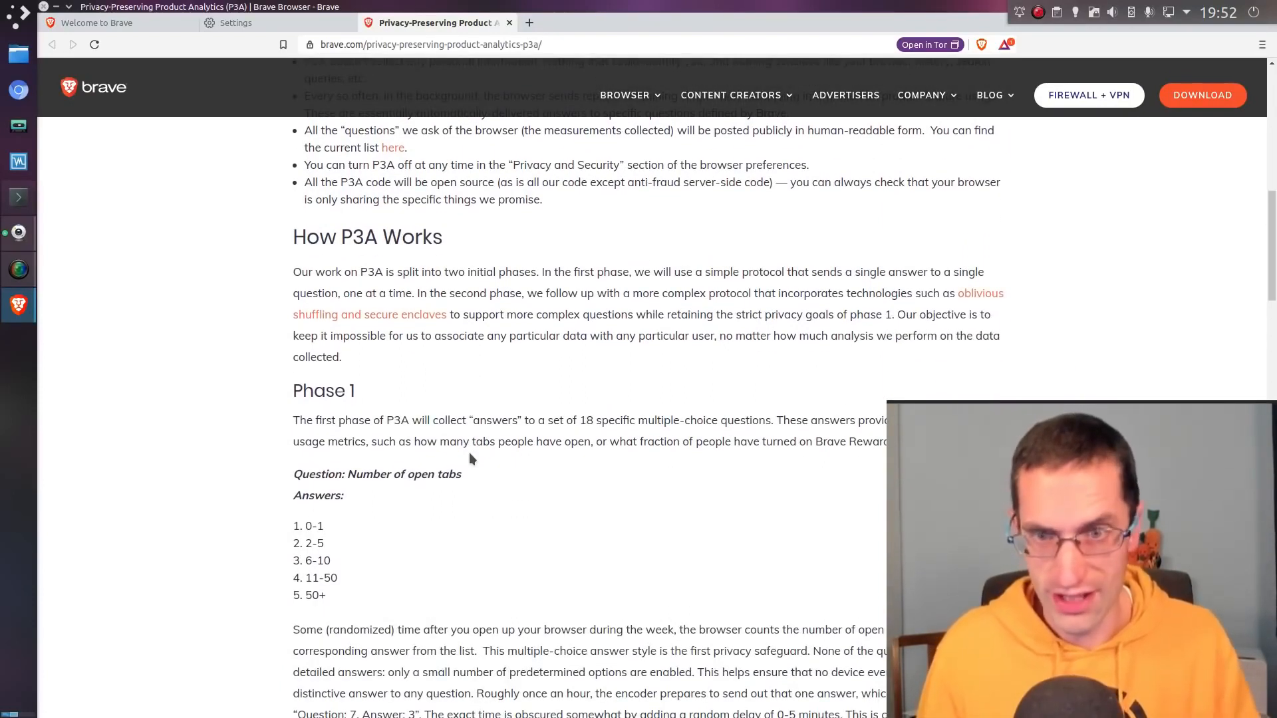
Return to the welcome tour, set DuckDuckGo as the default search engine and finish the tour without starting Brave Rewards.
{"action": "key", "text": "ctrl+Tab"}
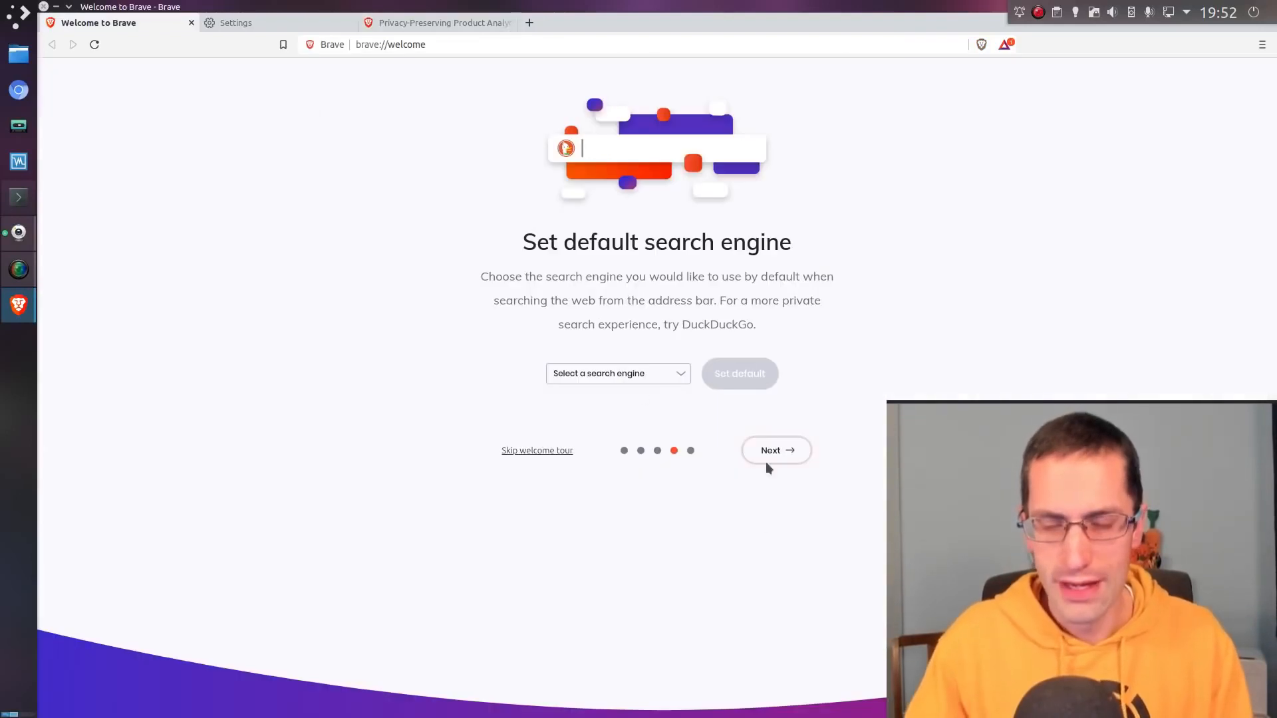
{"action": "left_click", "coordinate": [687, 377]}
{"action": "left_click", "coordinate": [651, 416]}
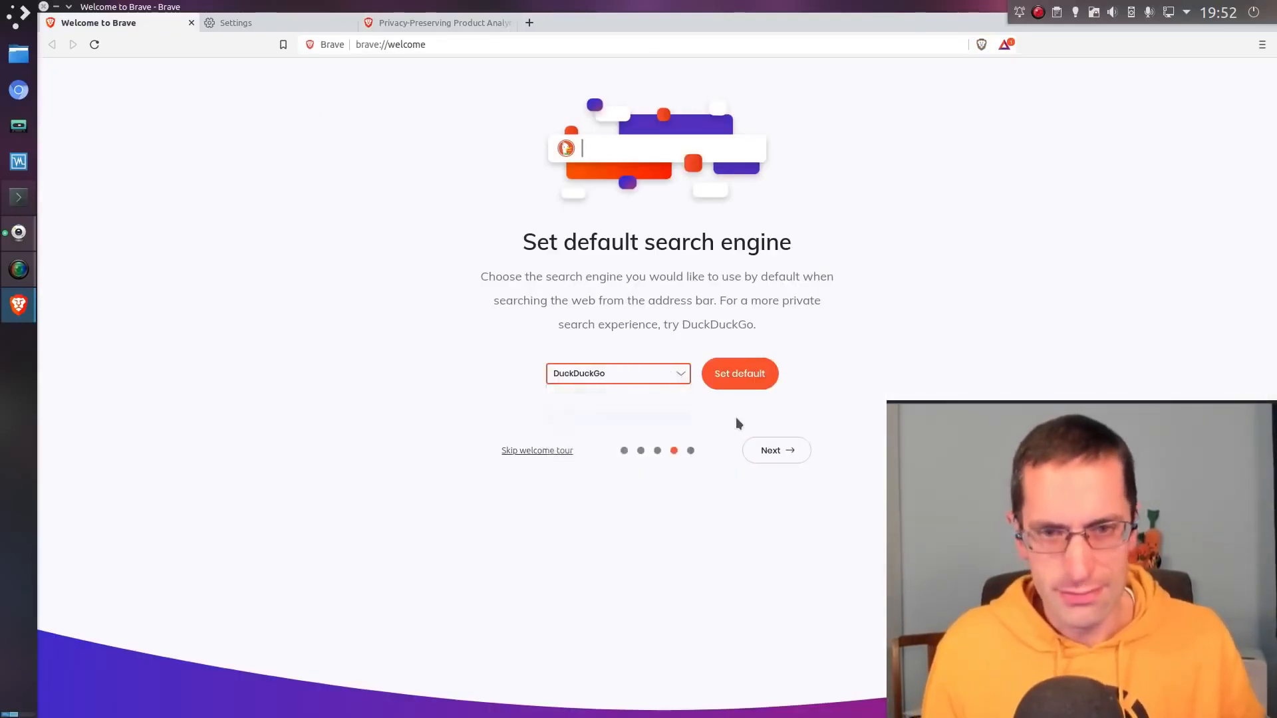
{"action": "left_click", "coordinate": [736, 378]}
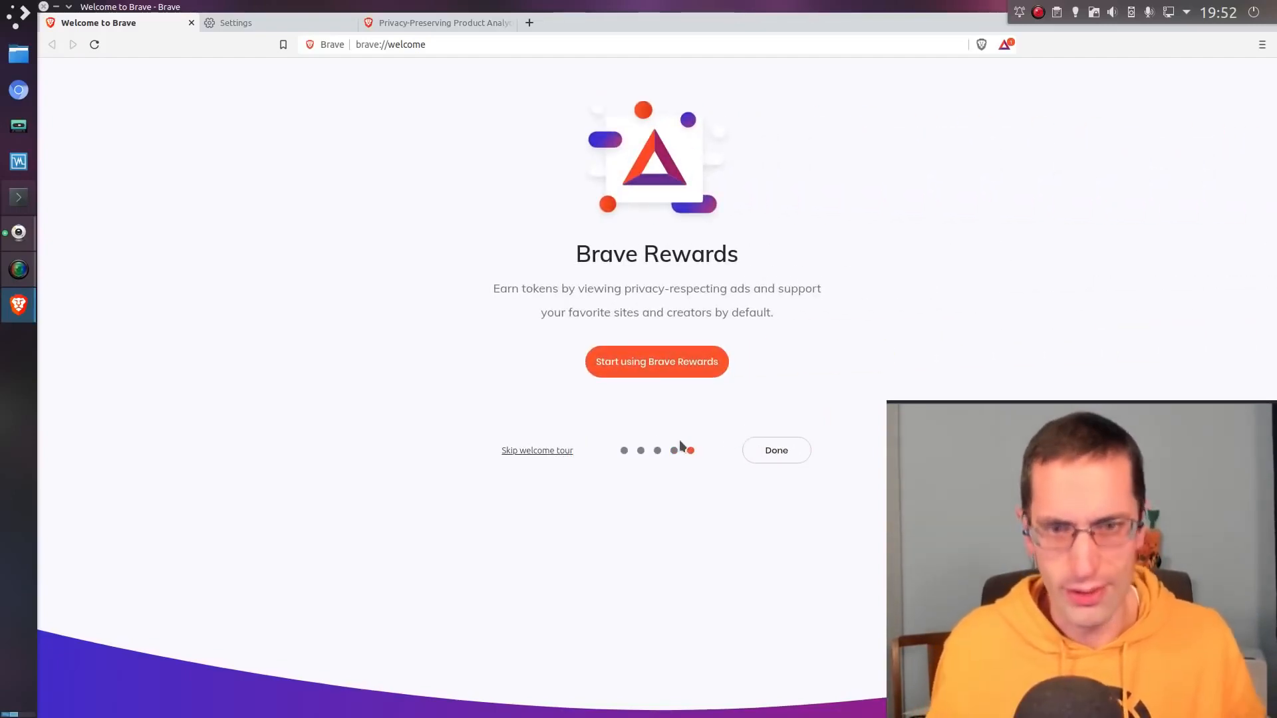
{"action": "left_click", "coordinate": [777, 450]}
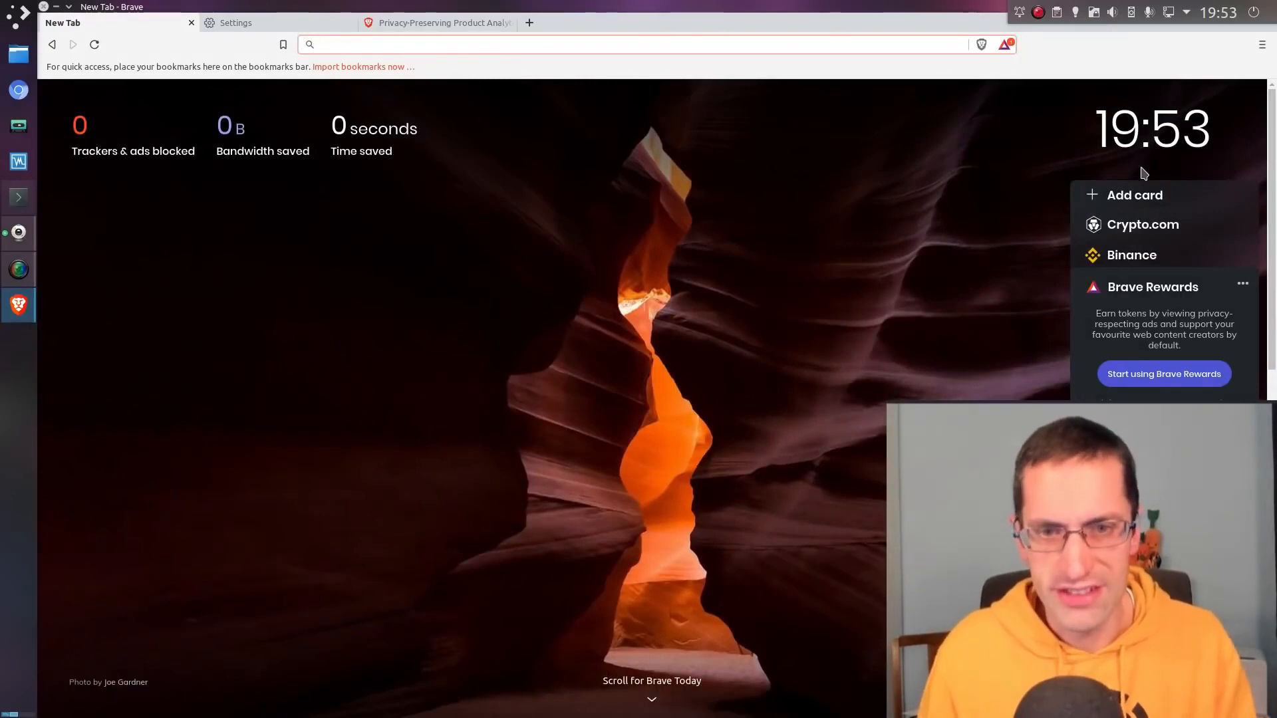
Customise the new tab dashboard by turning off Brave Stats.
{"action": "left_click", "coordinate": [1107, 680]}
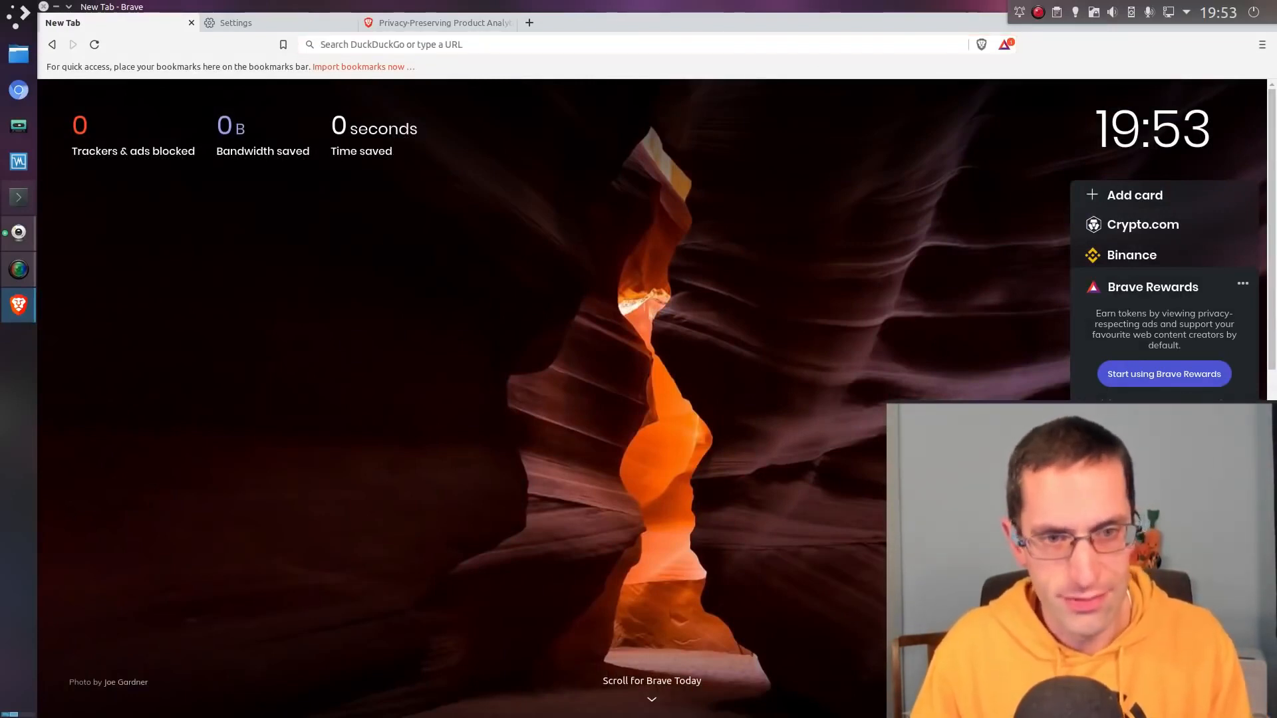
{"action": "left_click", "coordinate": [466, 350]}
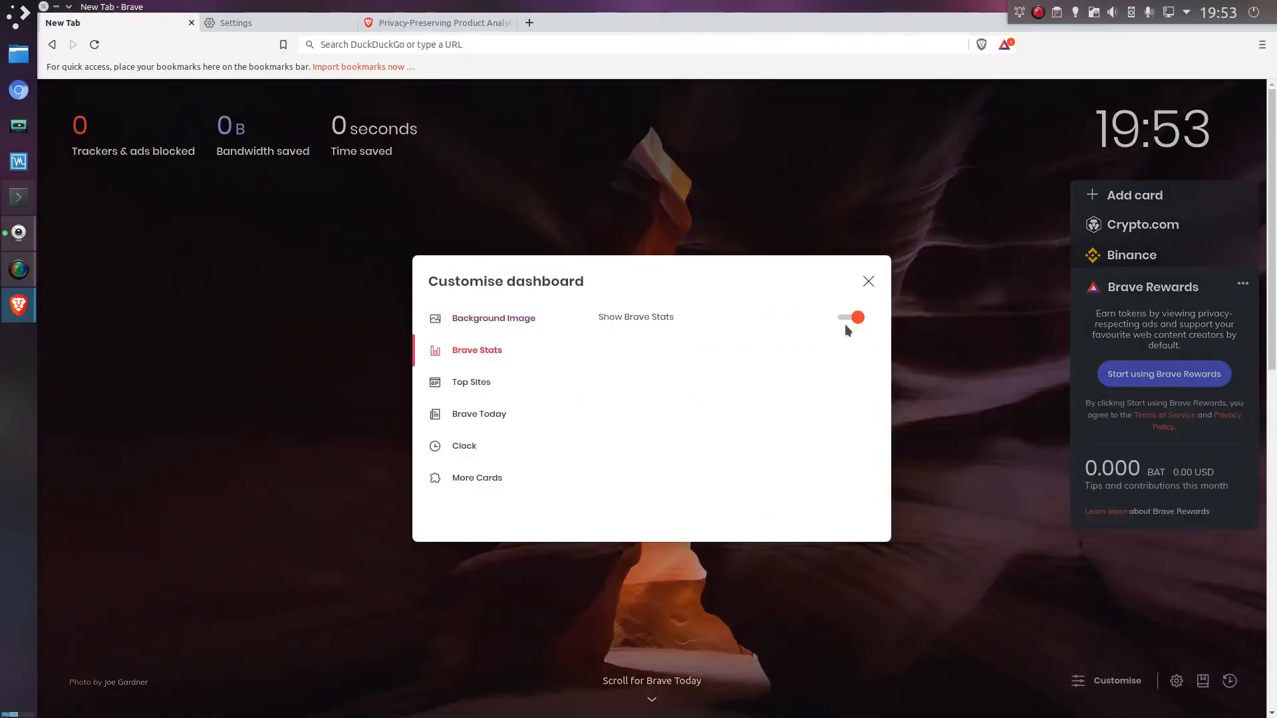
{"action": "left_click", "coordinate": [464, 445]}
Hide the Binance, Crypto.com and Brave Rewards cards on the new tab dashboard.
{"action": "left_click", "coordinate": [474, 478]}
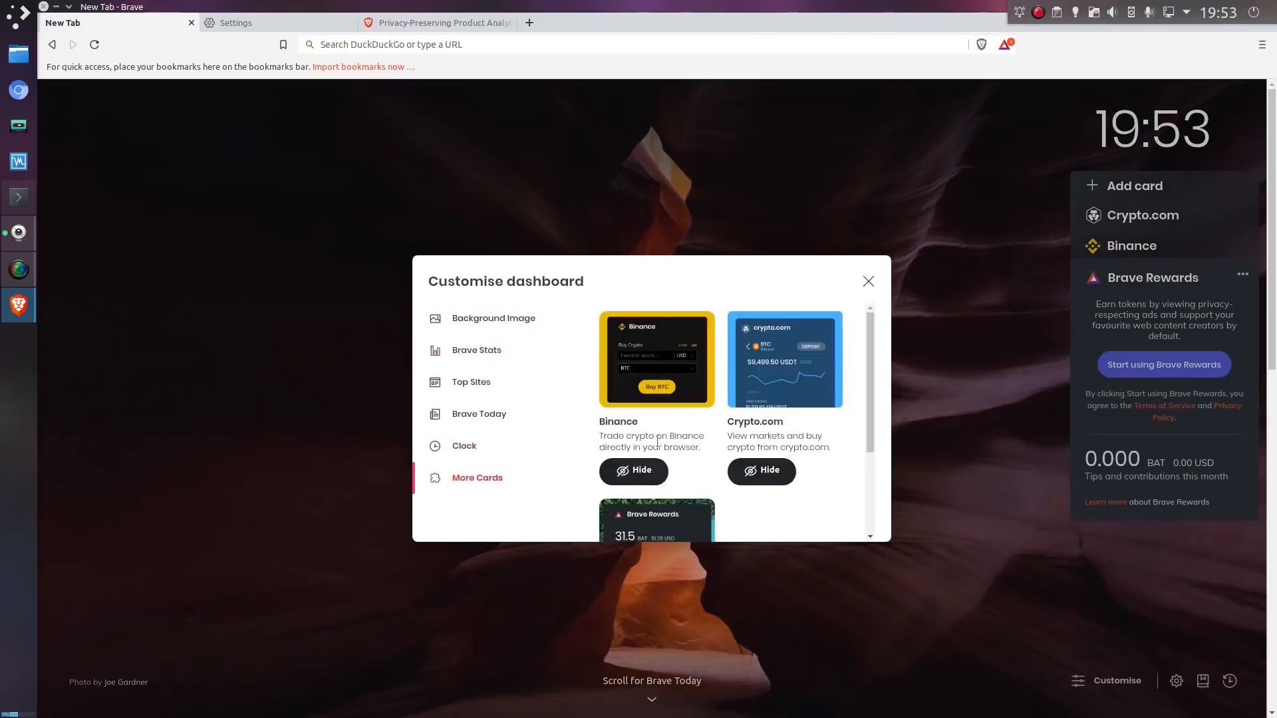
{"action": "left_click", "coordinate": [637, 472]}
{"action": "left_click", "coordinate": [752, 472]}
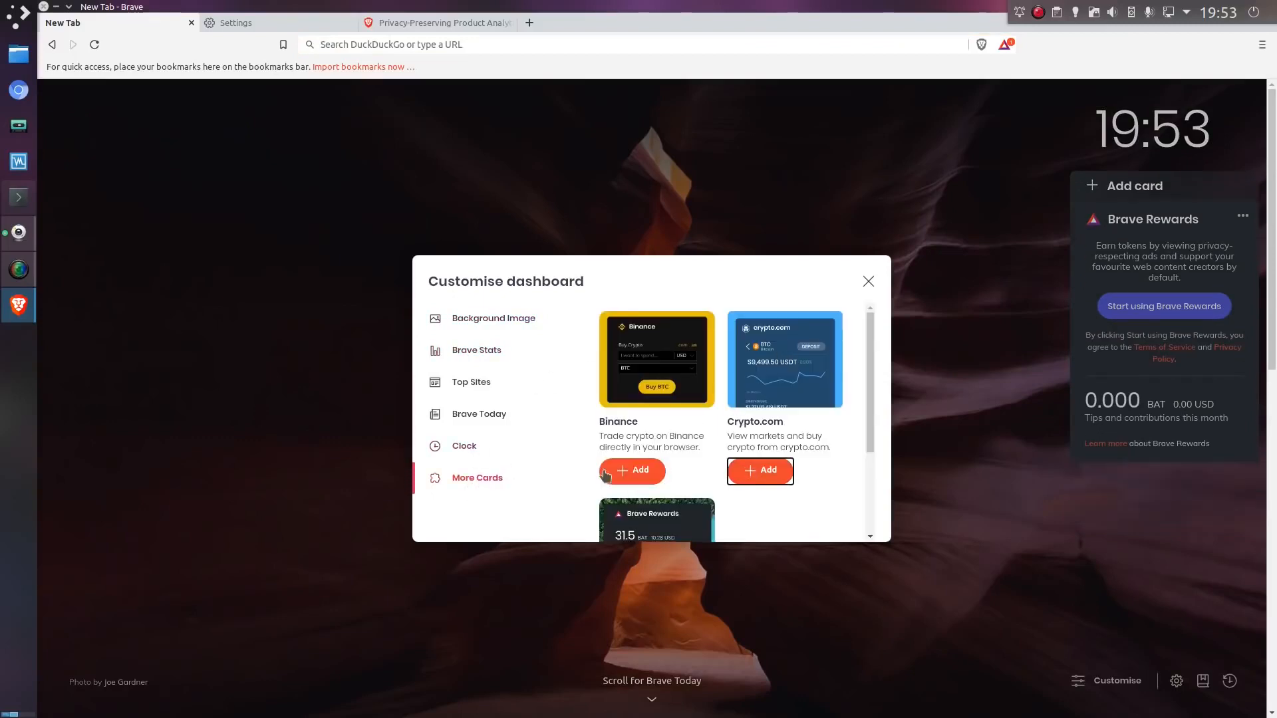
{"action": "scroll", "coordinate": [605, 475], "scroll_direction": "down", "scroll_amount": 2}
{"action": "left_click", "coordinate": [628, 521]}
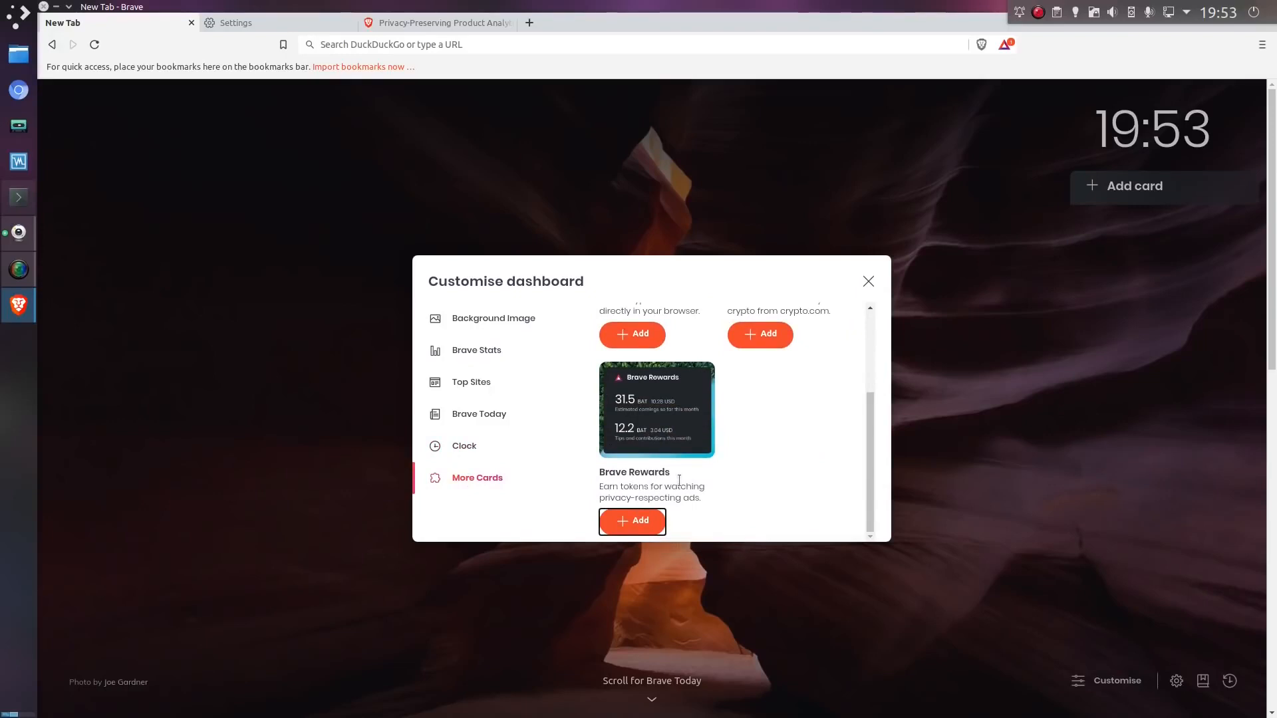
In the Appearance settings, set Brave colours to Dark and enable the bookmarks bar and the wide address bar.
{"action": "key", "text": "ctrl+Tab"}
{"action": "left_click", "coordinate": [865, 154]}
{"action": "left_click", "coordinate": [858, 178]}
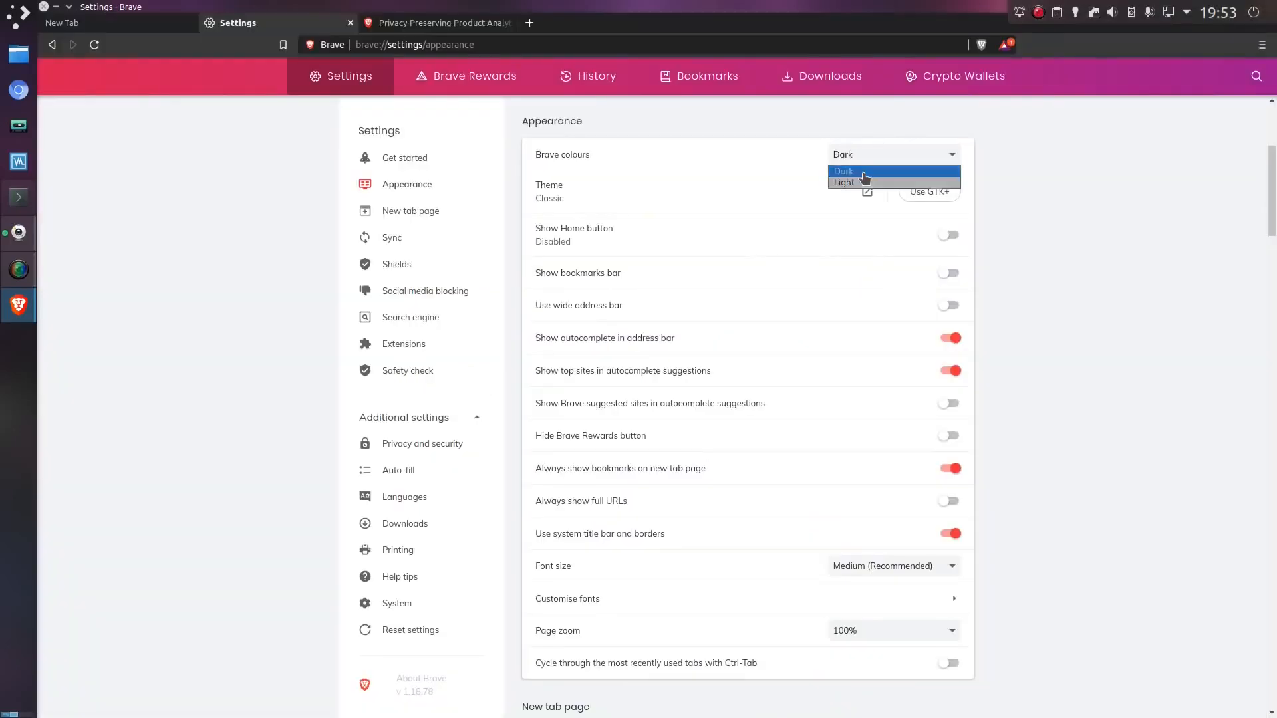
{"action": "left_click", "coordinate": [704, 276]}
{"action": "left_click", "coordinate": [745, 317]}
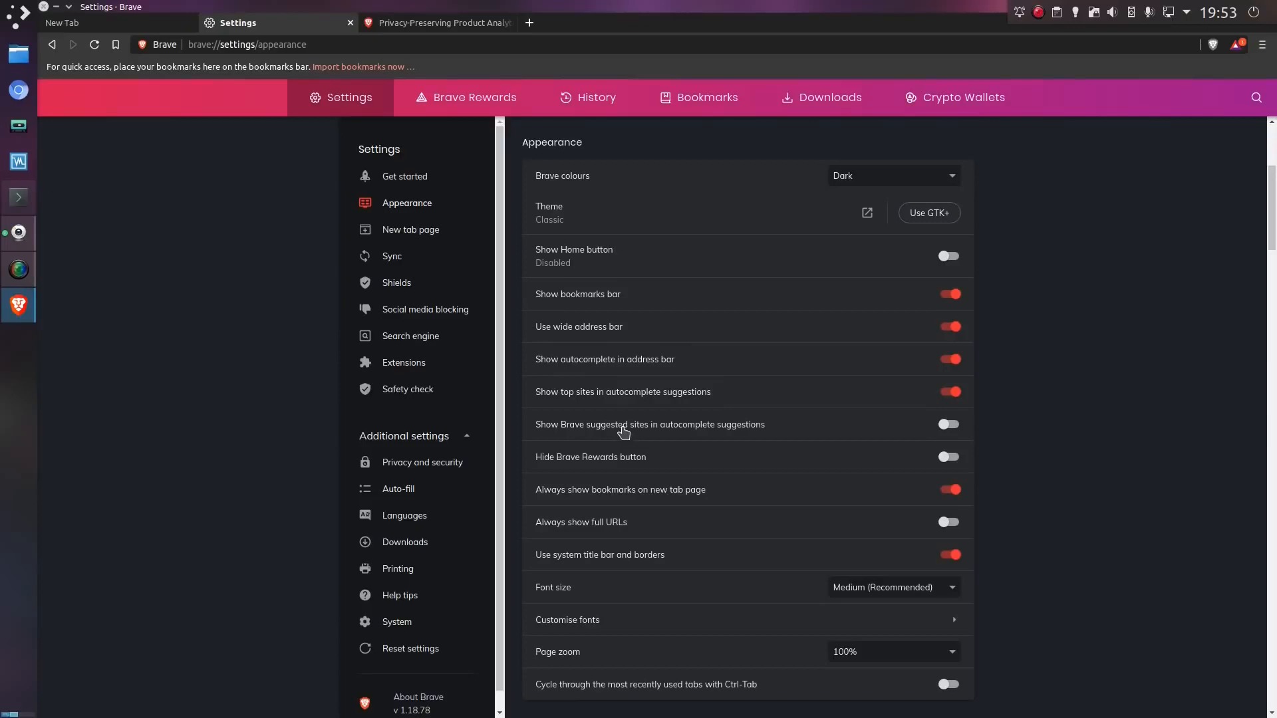
Set the default view of Brave Shields to Advanced view.
{"action": "scroll", "coordinate": [625, 485], "scroll_direction": "down", "scroll_amount": 3}
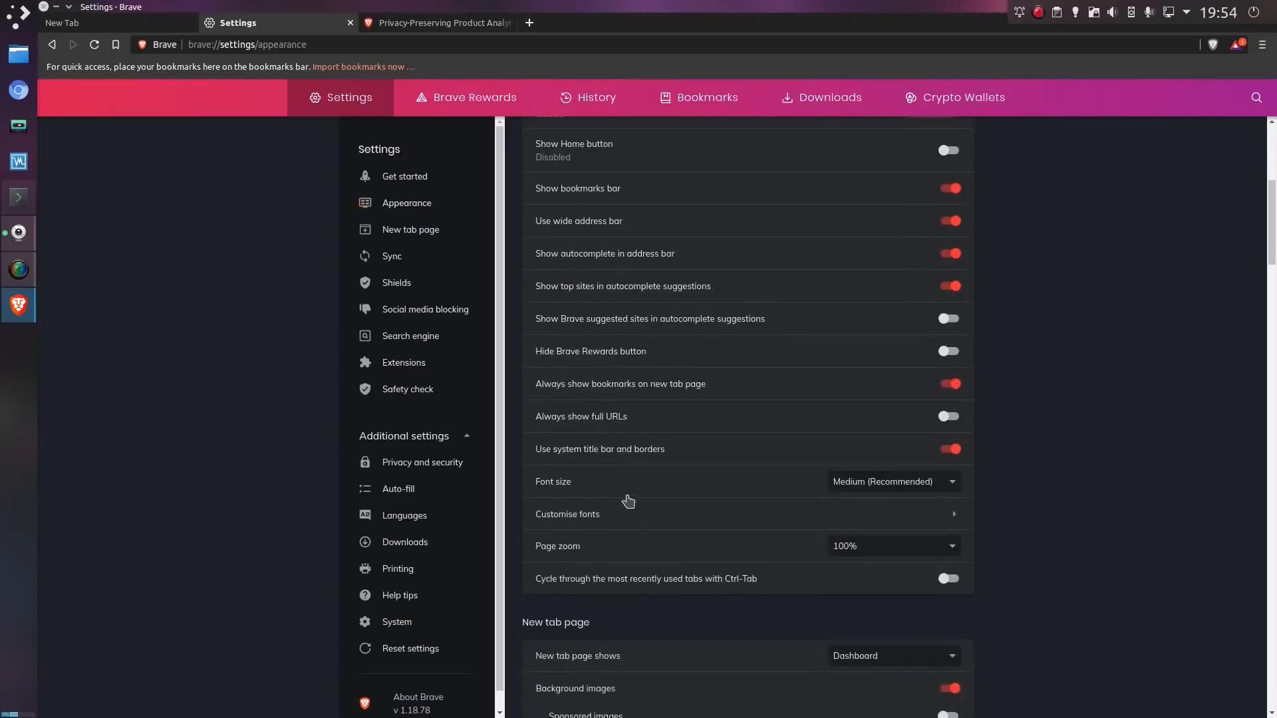
{"action": "scroll", "coordinate": [621, 484], "scroll_direction": "down", "scroll_amount": 3}
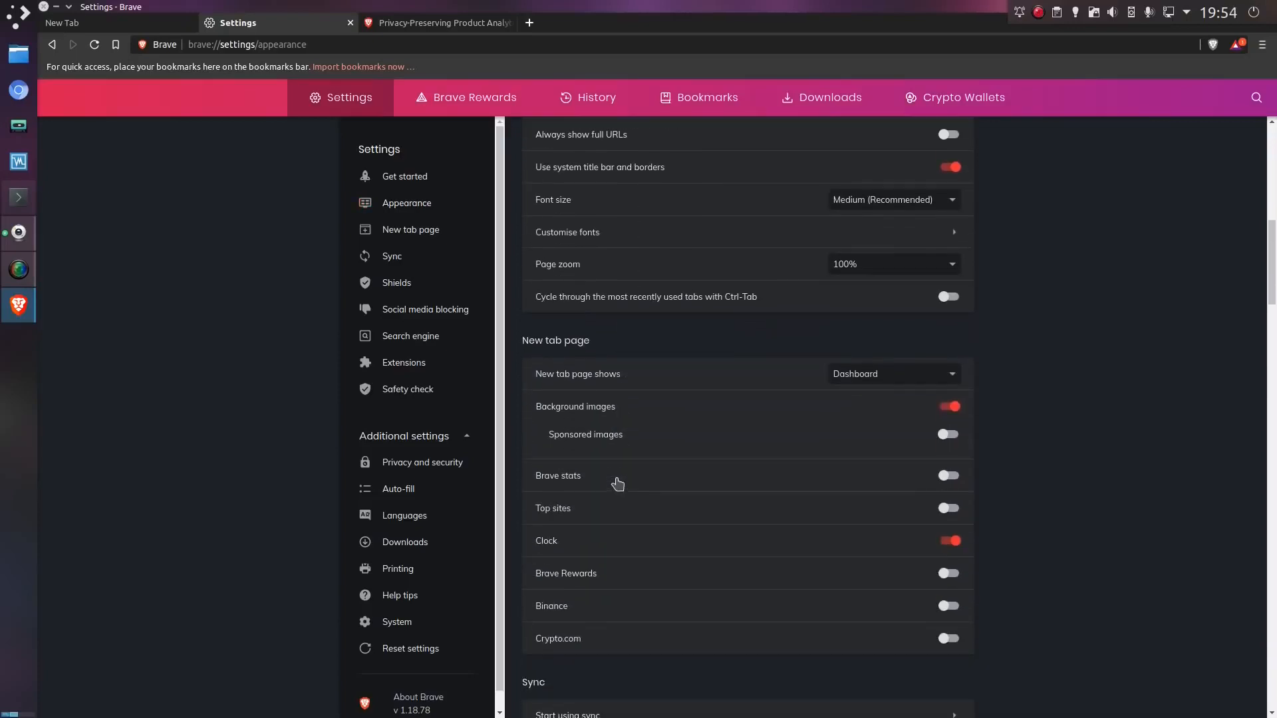
{"action": "scroll", "coordinate": [607, 508], "scroll_direction": "down", "scroll_amount": 3}
{"action": "scroll", "coordinate": [611, 507], "scroll_direction": "down", "scroll_amount": 3}
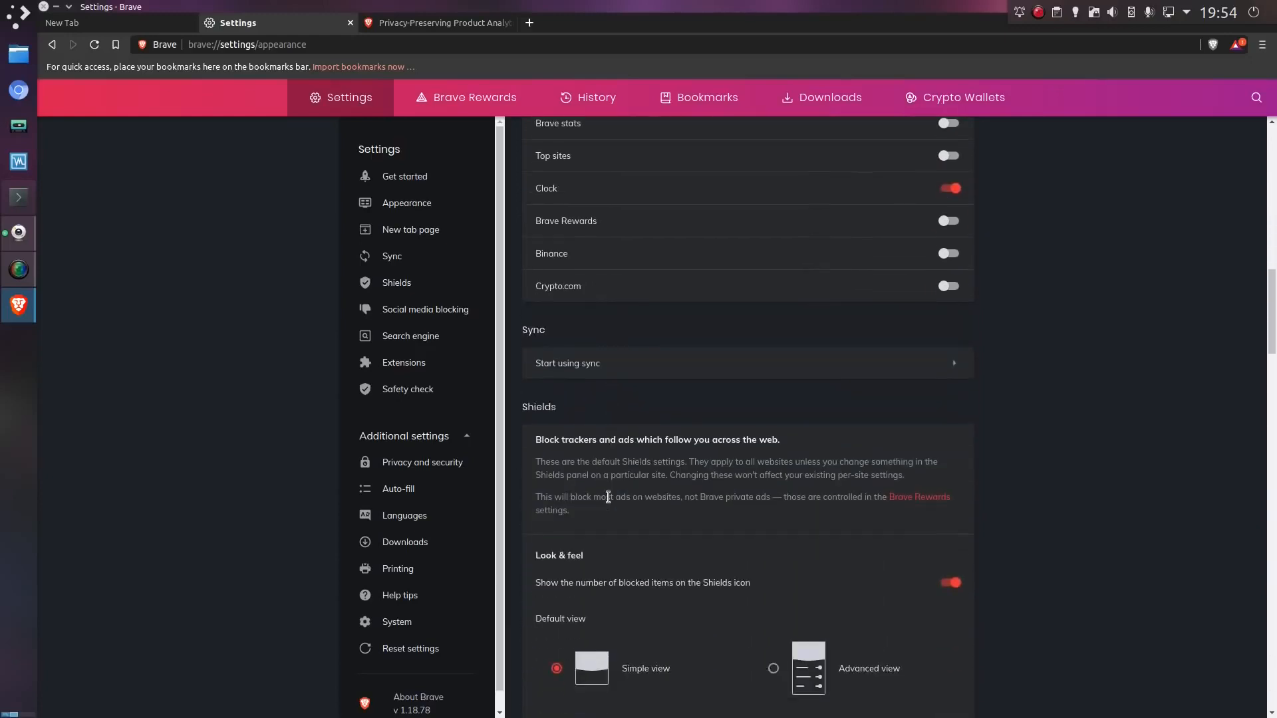
{"action": "scroll", "coordinate": [597, 451], "scroll_direction": "down", "scroll_amount": 3}
{"action": "scroll", "coordinate": [596, 451], "scroll_direction": "down", "scroll_amount": 1}
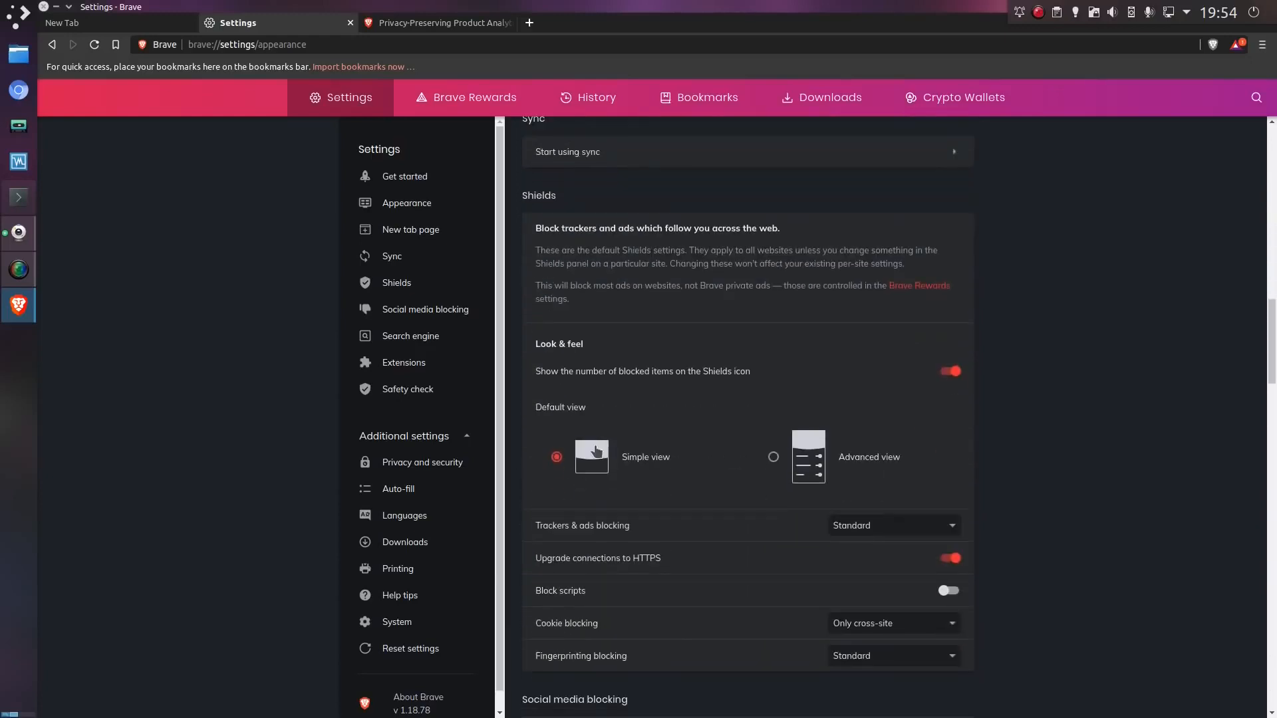
{"action": "left_click", "coordinate": [775, 459]}
Set the Shields trackers and ads blocking to Disabled.
{"action": "scroll", "coordinate": [650, 524], "scroll_direction": "down", "scroll_amount": 1}
{"action": "scroll", "coordinate": [651, 524], "scroll_direction": "down", "scroll_amount": 3}
{"action": "left_click", "coordinate": [872, 354]}
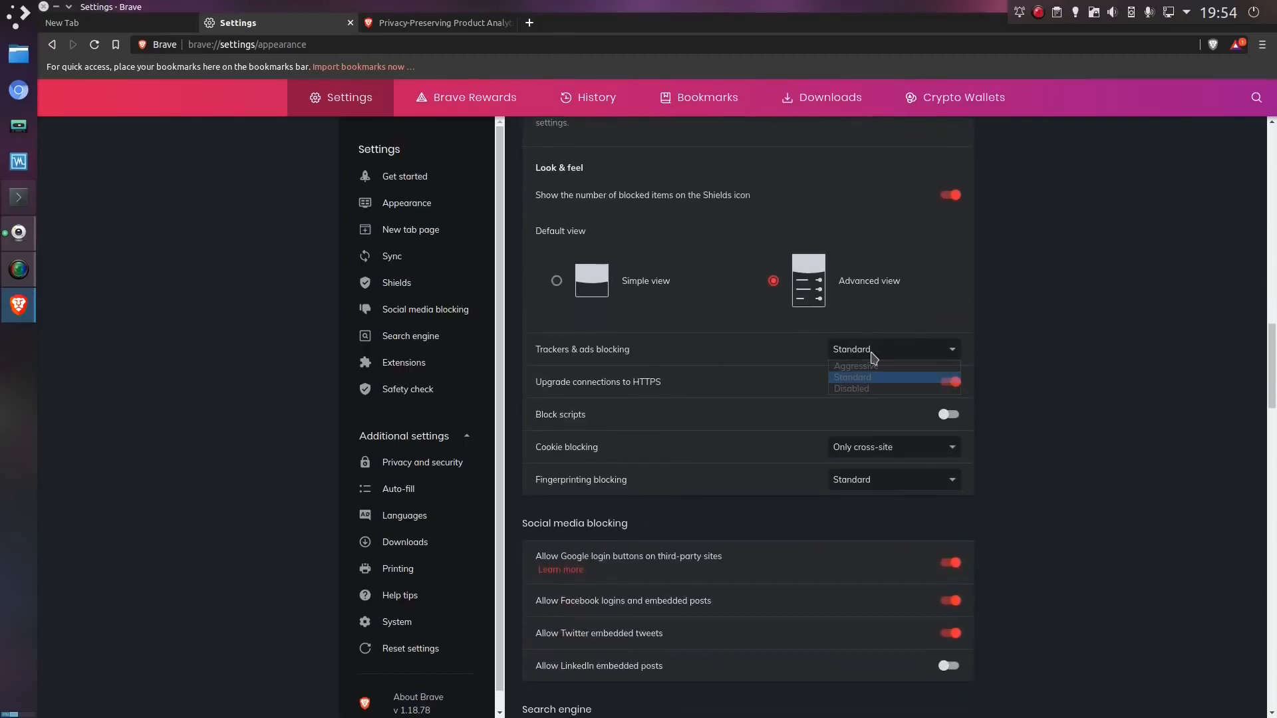
{"action": "left_click", "coordinate": [870, 392]}
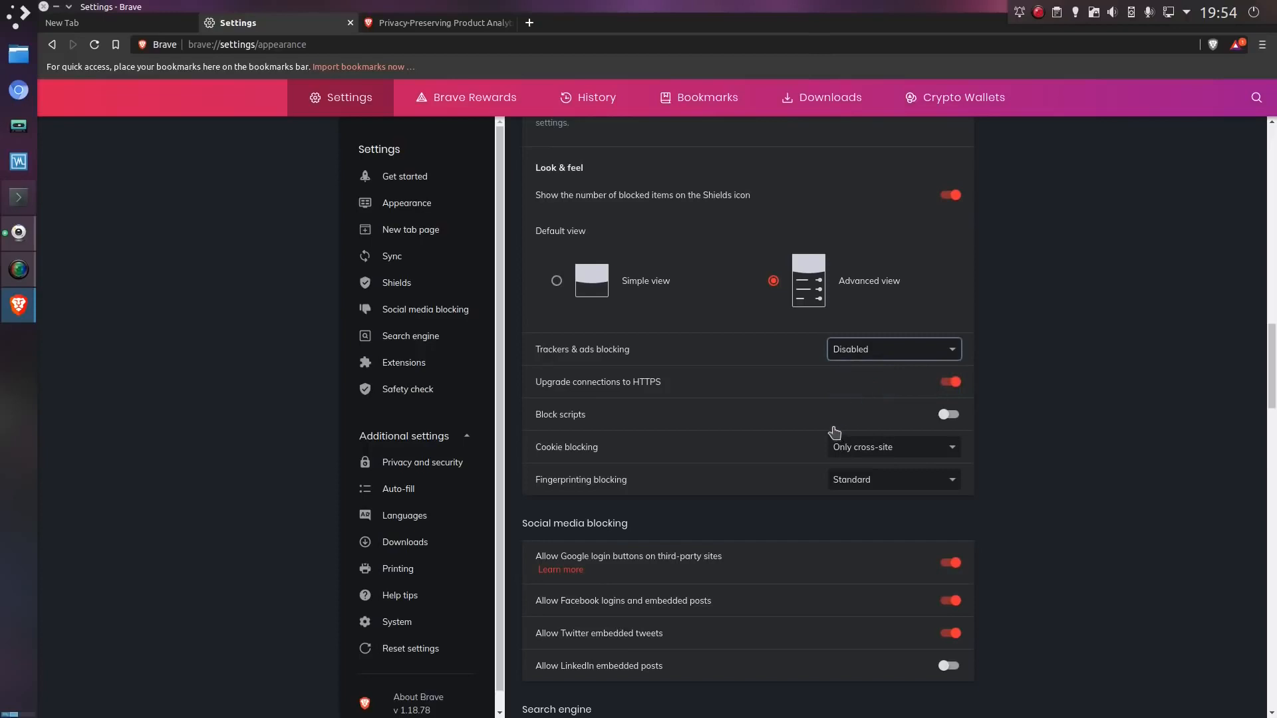
{"action": "scroll", "coordinate": [858, 465], "scroll_direction": "up", "scroll_amount": 2}
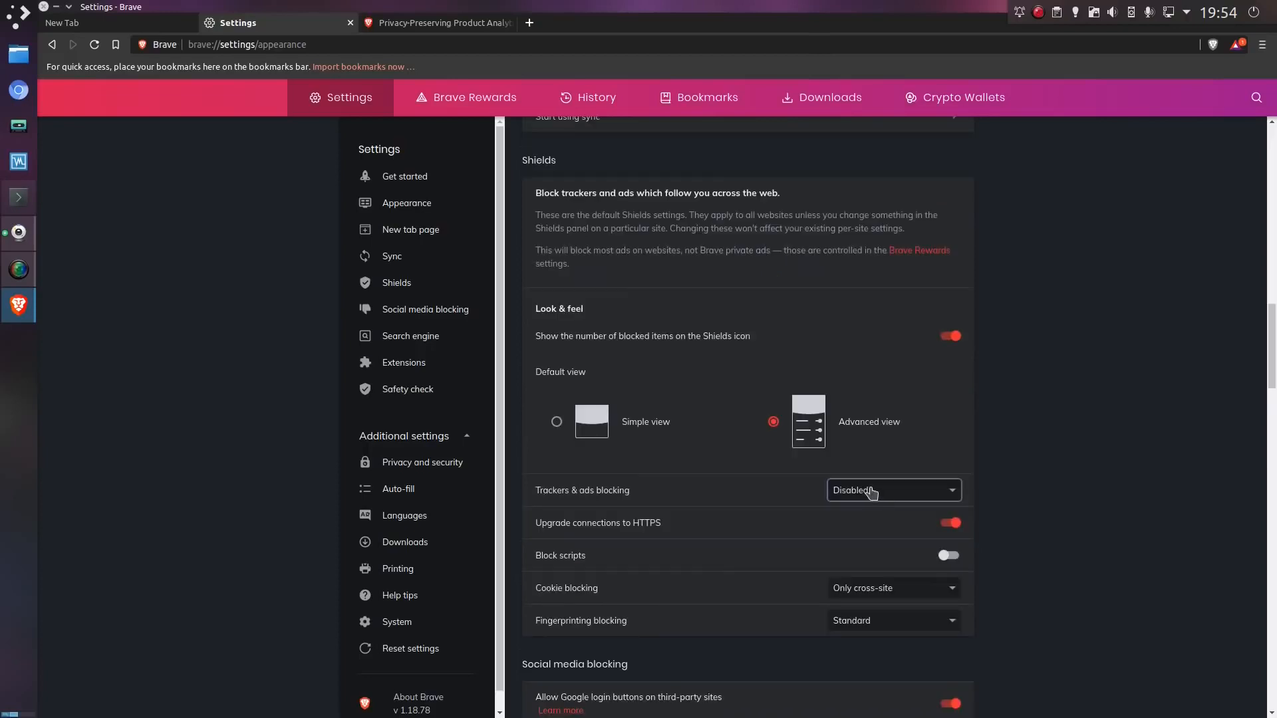
{"action": "left_click", "coordinate": [872, 492]}
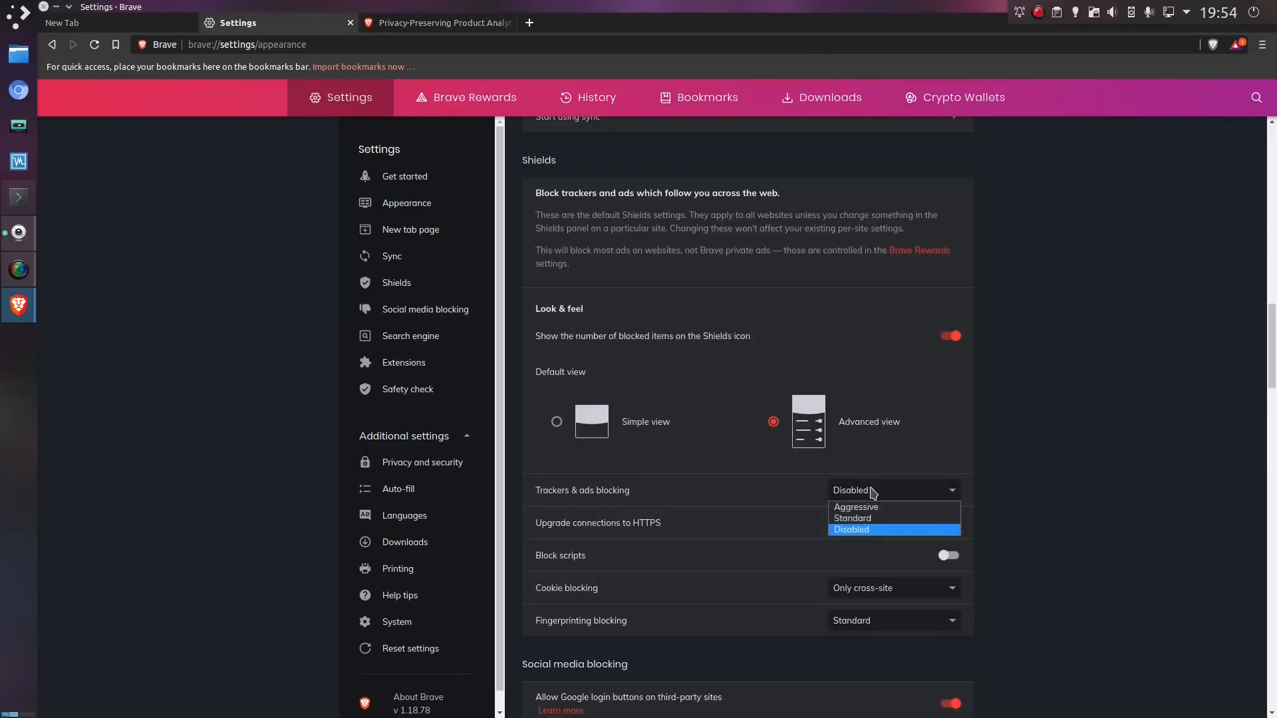
{"action": "left_click", "coordinate": [1027, 463]}
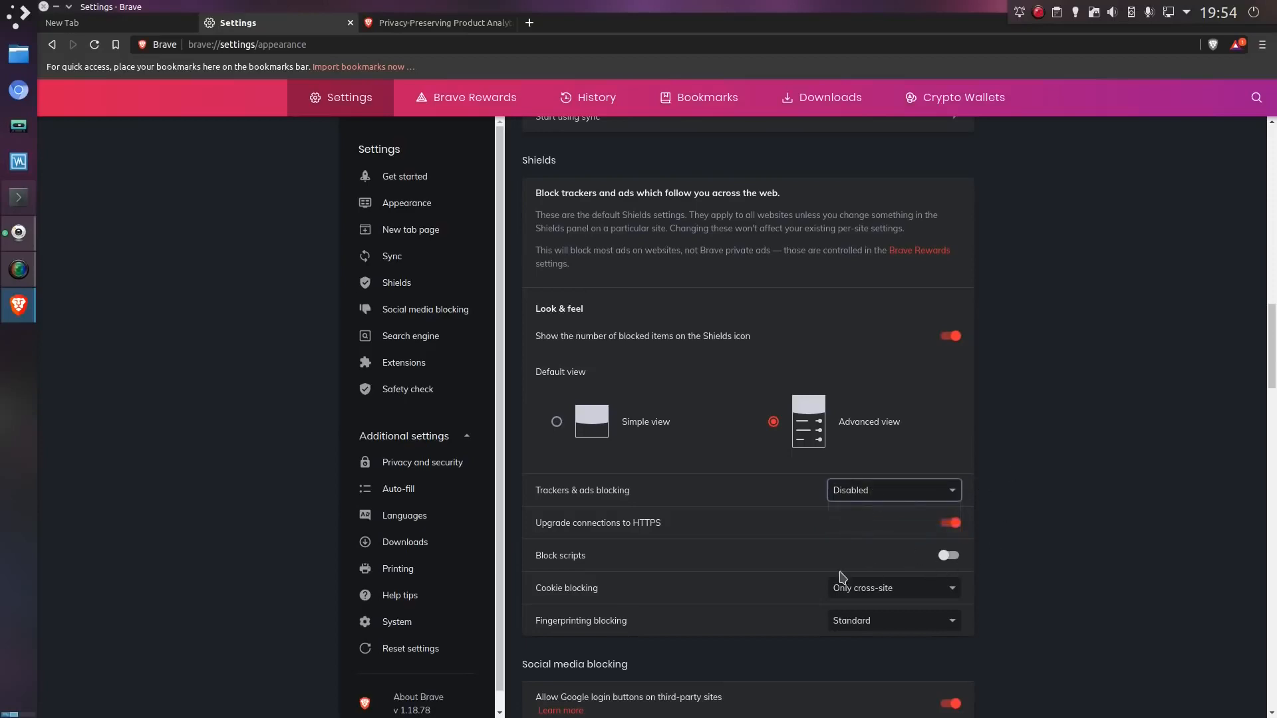
Set the Shields cookie blocking to Disabled and check the fingerprinting blocking options without changing them.
{"action": "scroll", "coordinate": [824, 515], "scroll_direction": "down", "scroll_amount": 1}
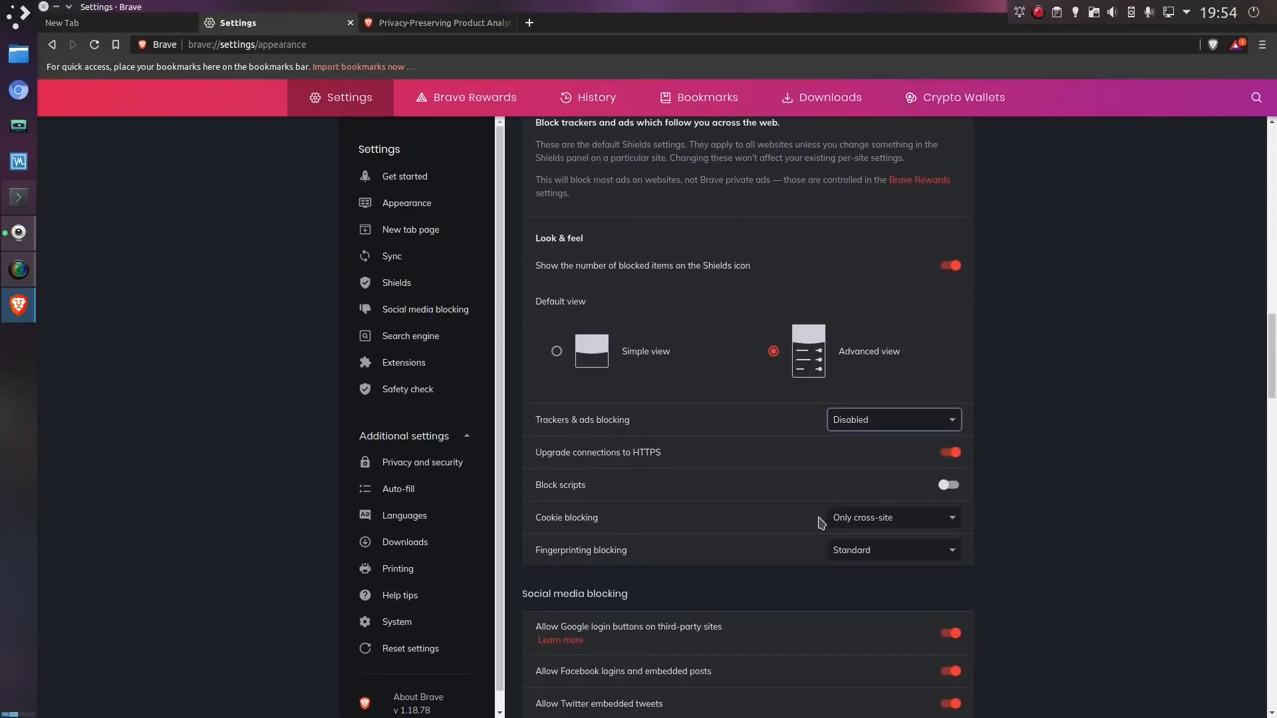
{"action": "left_click", "coordinate": [862, 524]}
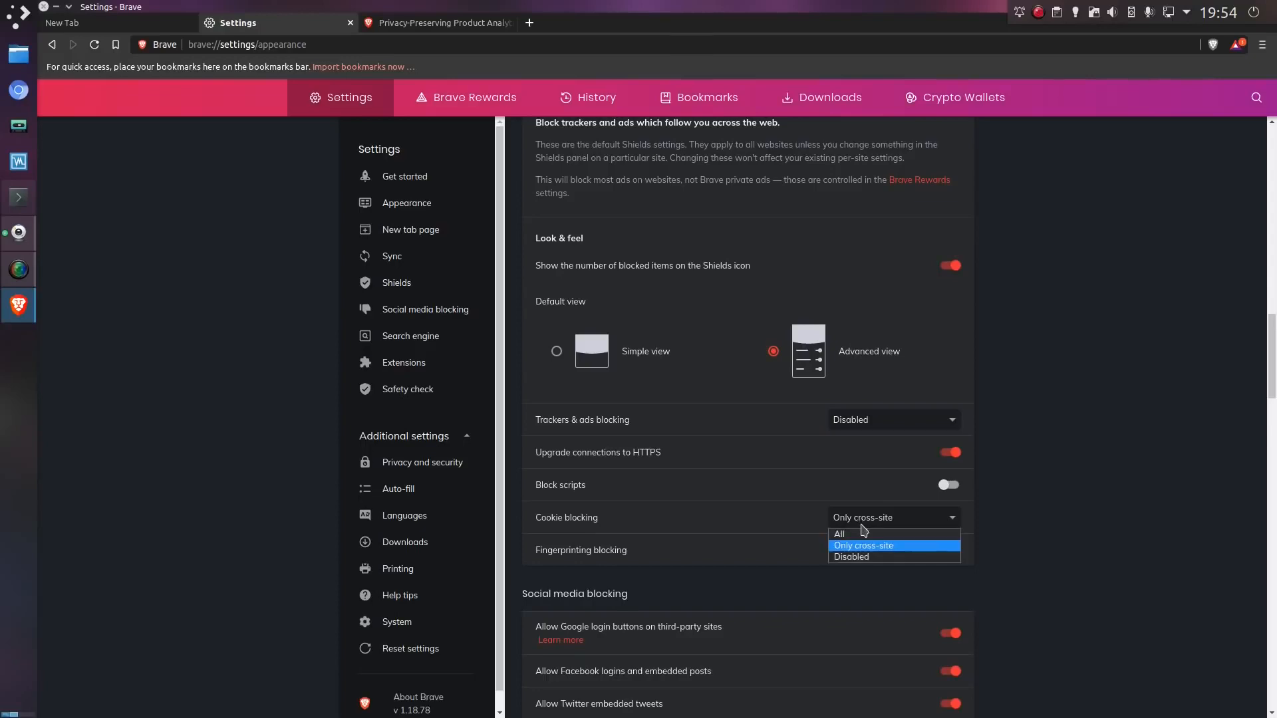
{"action": "left_click", "coordinate": [858, 559]}
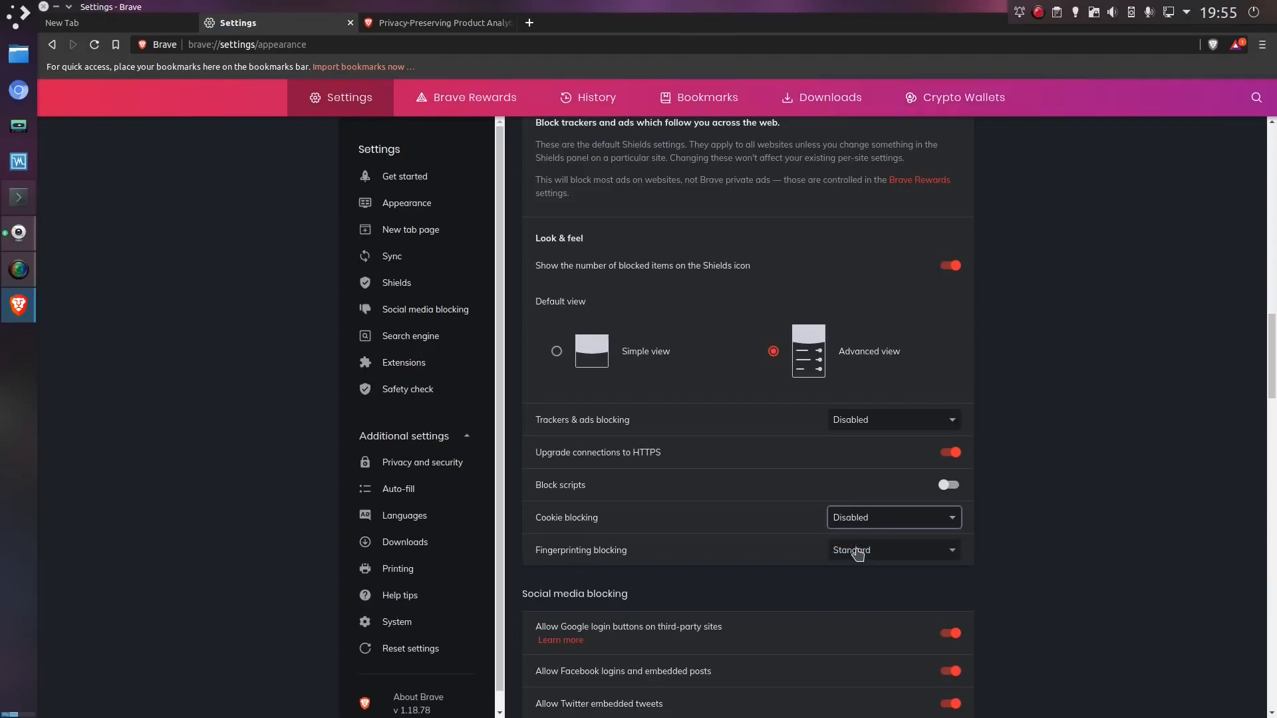
{"action": "left_click", "coordinate": [858, 556]}
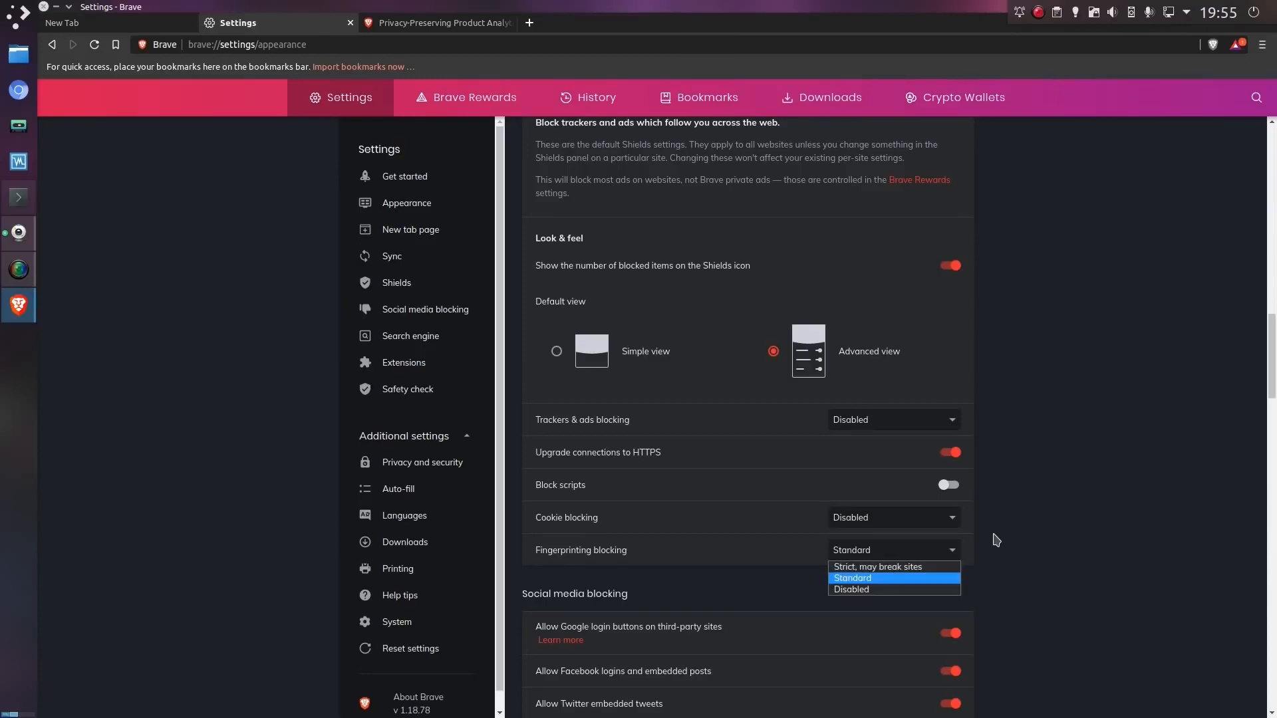
{"action": "left_click", "coordinate": [996, 540]}
Check the Shields cookie blocking options and set fingerprinting blocking to "Strict, may break sites".
{"action": "left_click", "coordinate": [885, 522]}
{"action": "left_click", "coordinate": [886, 522]}
{"action": "left_click", "coordinate": [886, 522]}
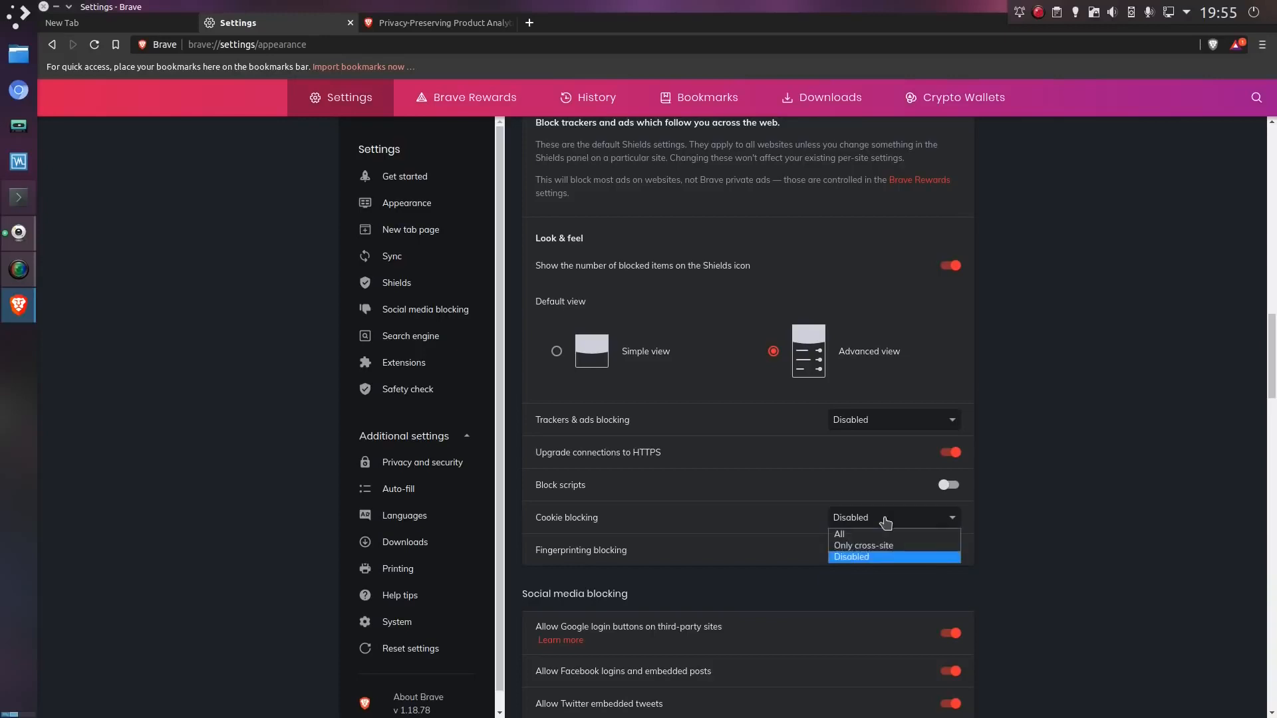
{"action": "left_click", "coordinate": [1015, 546]}
{"action": "left_click", "coordinate": [904, 551]}
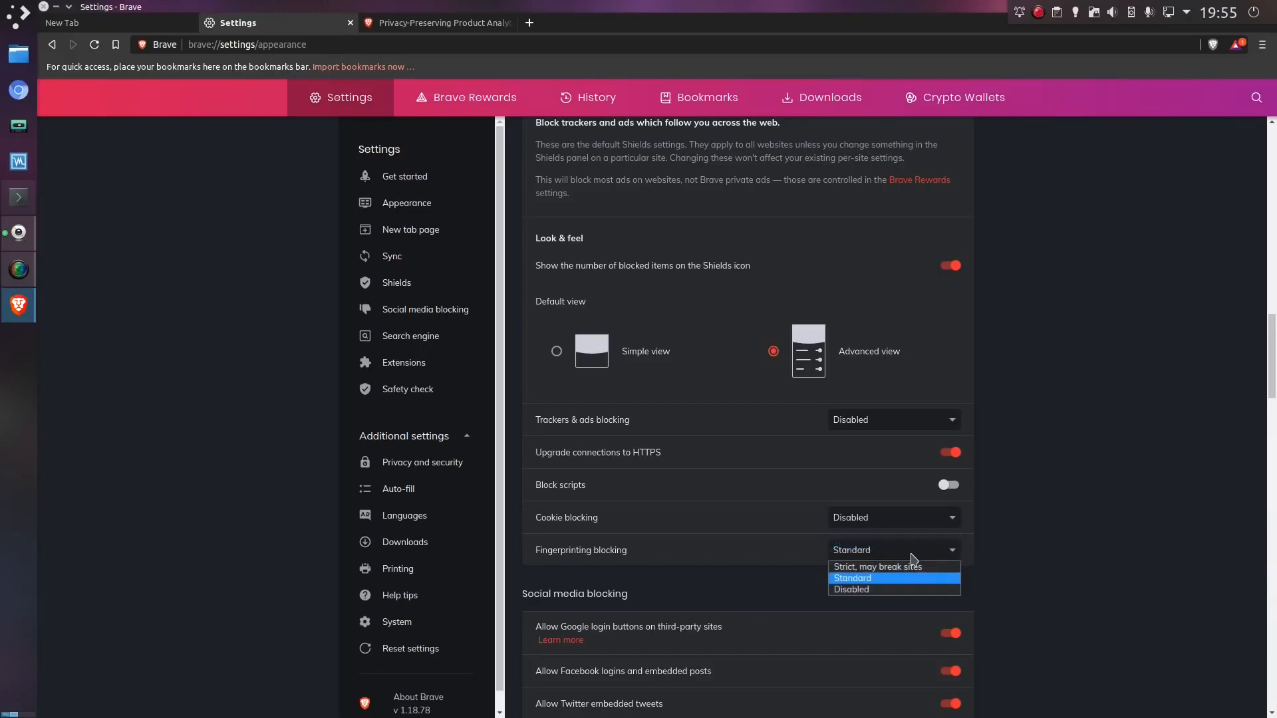
{"action": "left_click", "coordinate": [876, 566]}
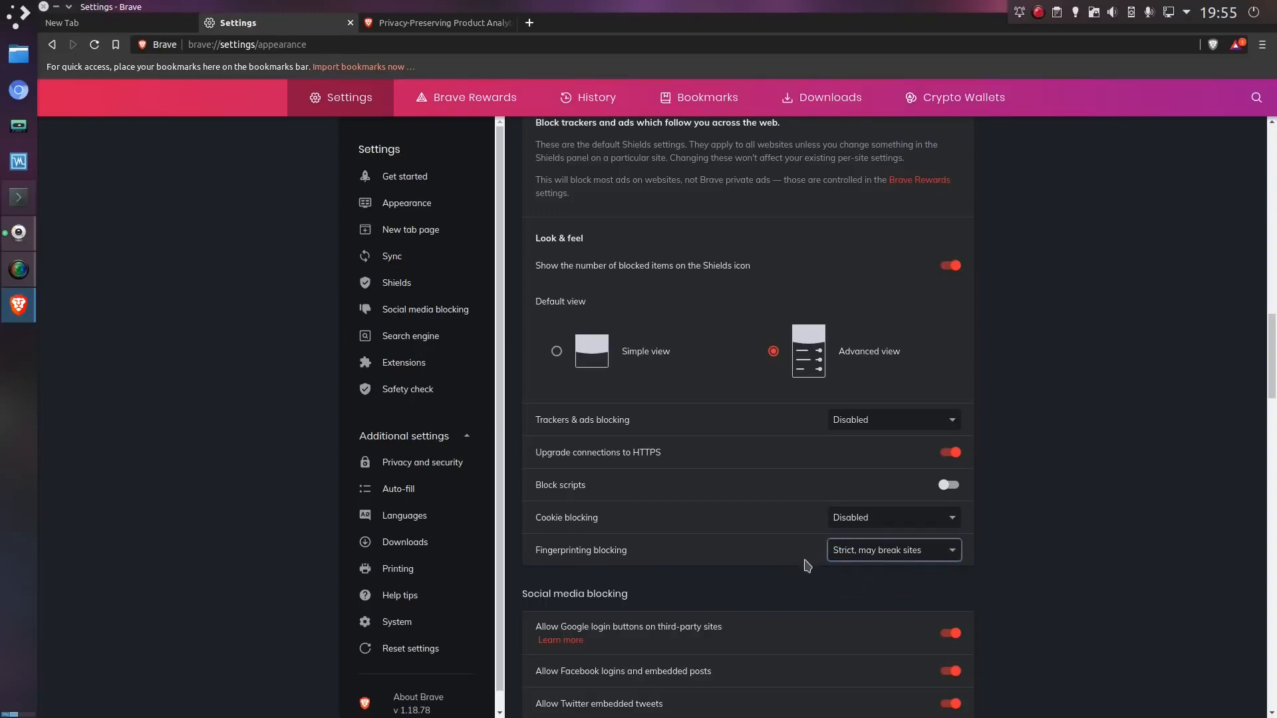
{"action": "left_click", "coordinate": [1028, 531]}
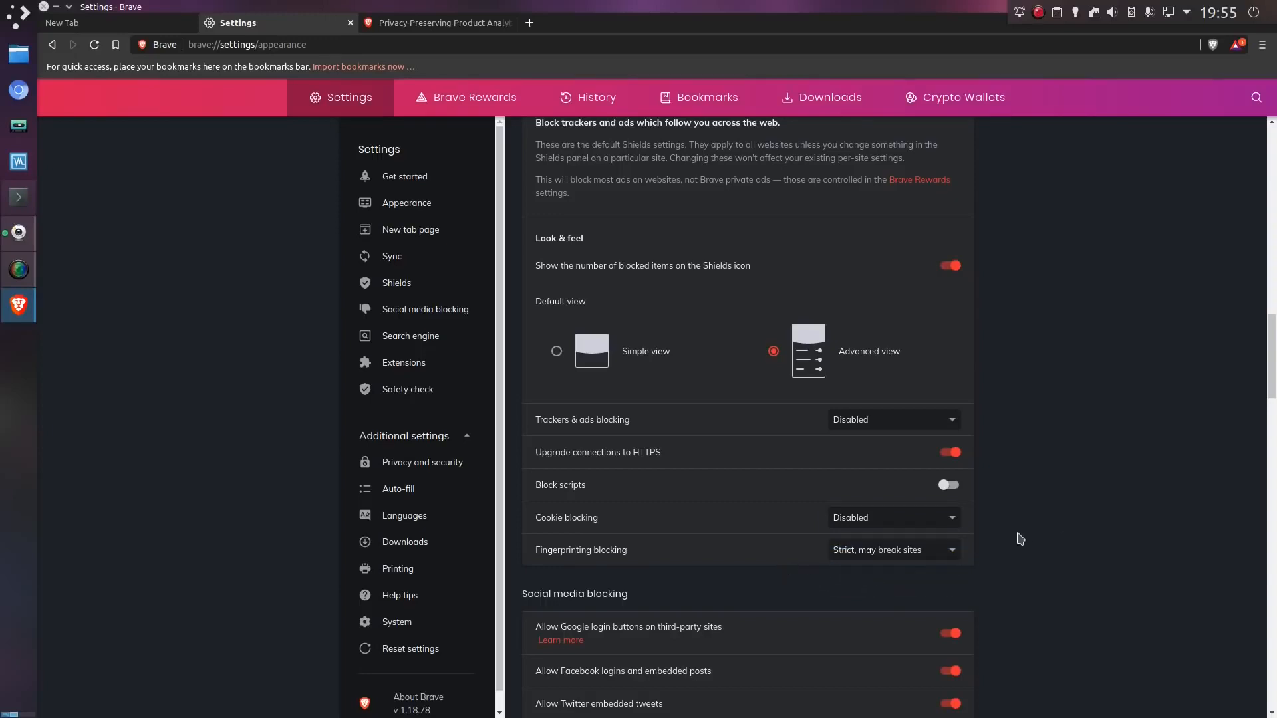
Under Social media blocking, disallow Google login buttons, Facebook logins and embedded posts, and Twitter embedded tweets.
{"action": "scroll", "coordinate": [1020, 539], "scroll_direction": "down", "scroll_amount": 2}
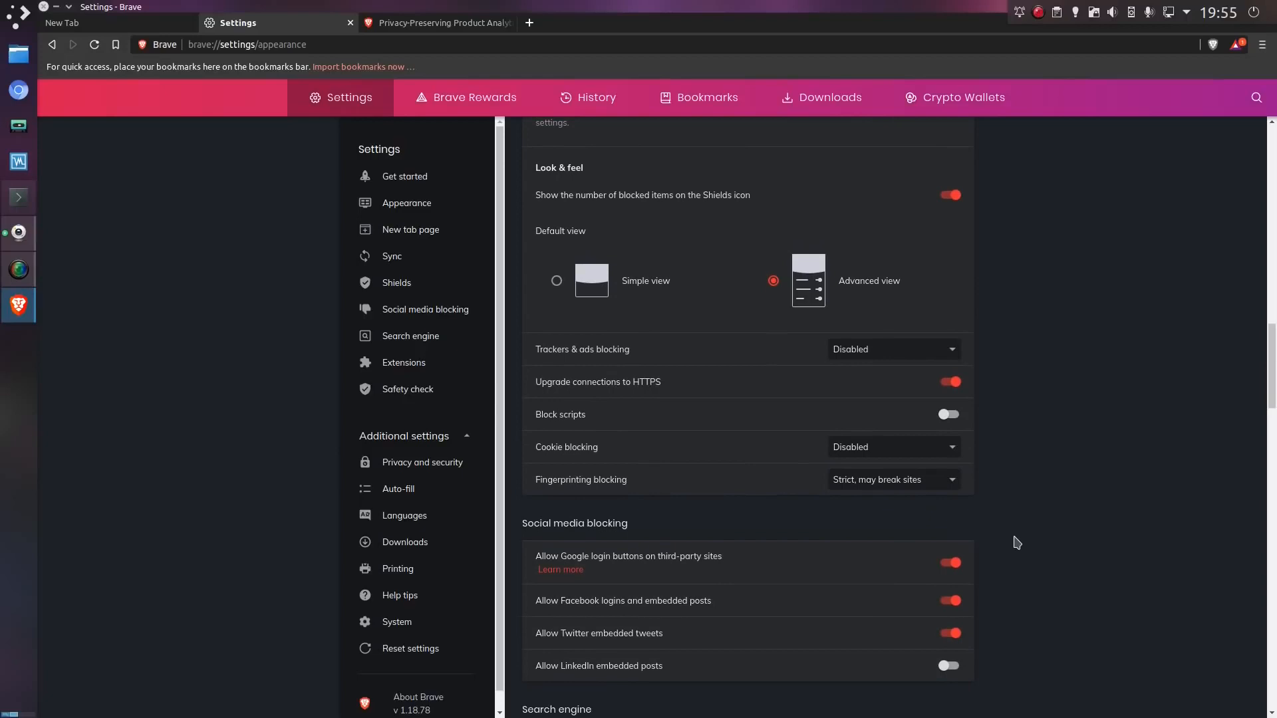
{"action": "scroll", "coordinate": [1017, 540], "scroll_direction": "down", "scroll_amount": 2}
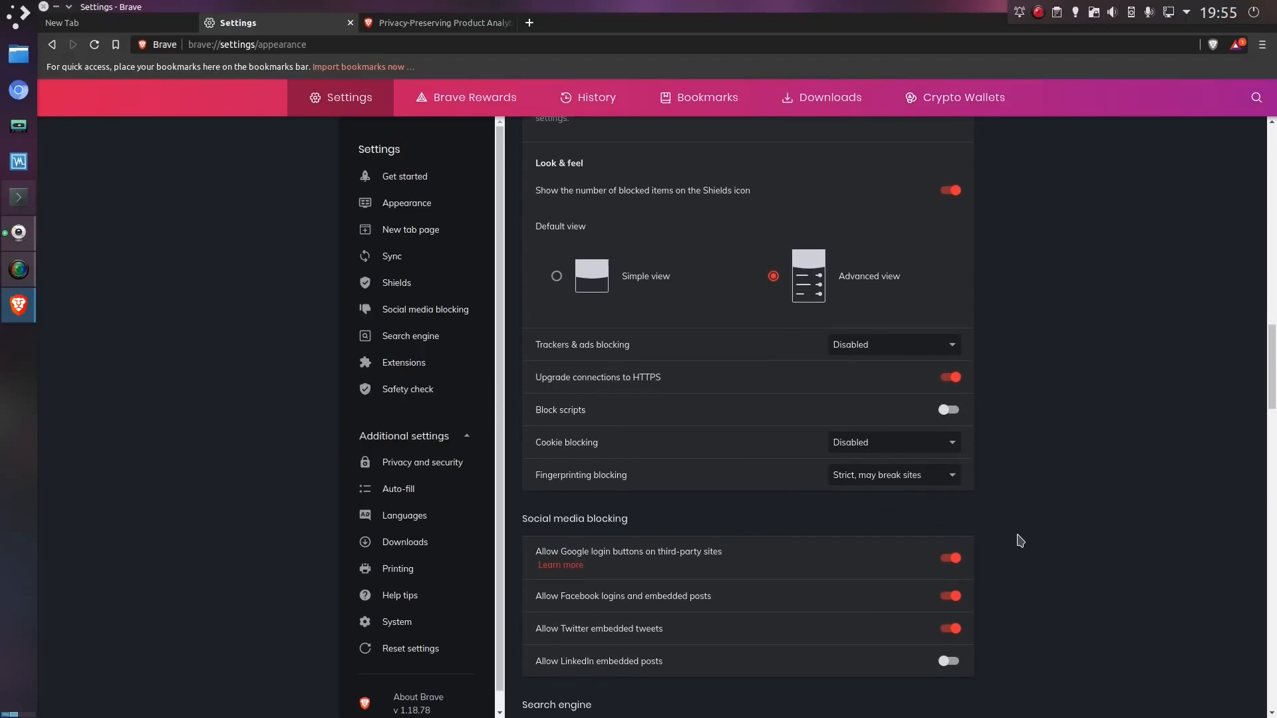
{"action": "scroll", "coordinate": [1019, 542], "scroll_direction": "down", "scroll_amount": 3}
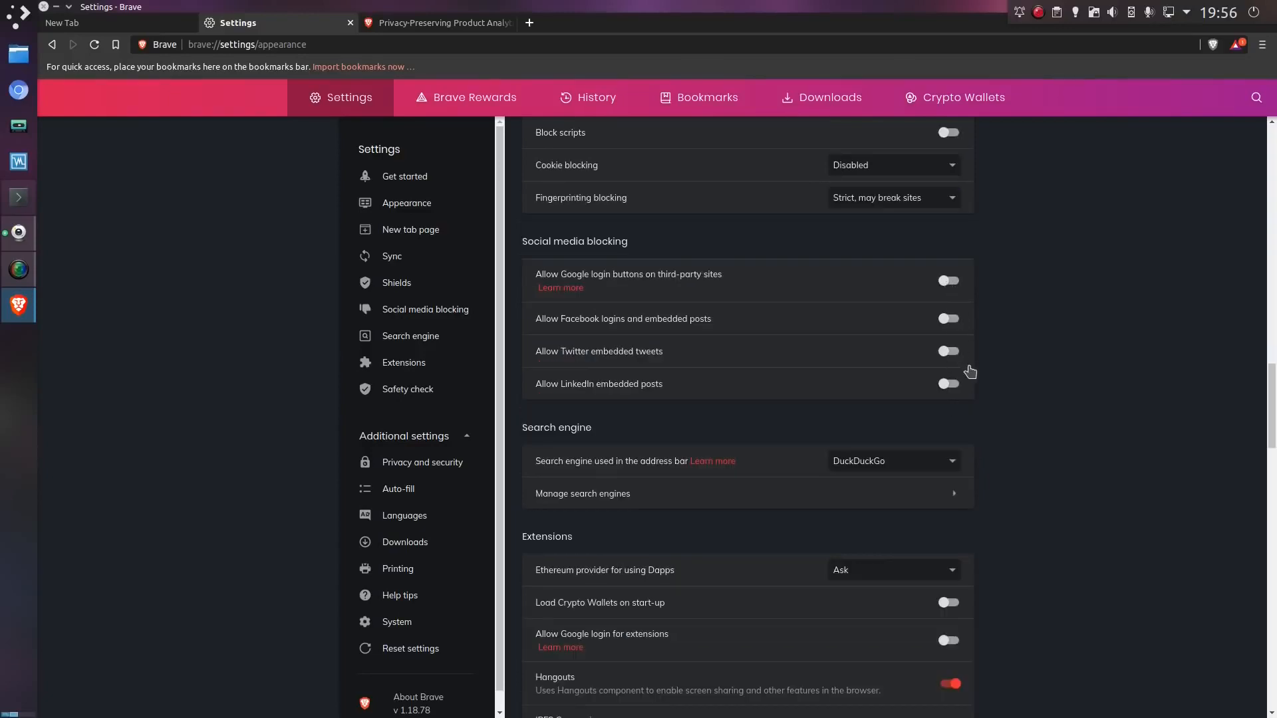
Review the search engine, Extensions, Safety check, and Privacy and security settings.
{"action": "scroll", "coordinate": [1024, 420], "scroll_direction": "down", "scroll_amount": 1}
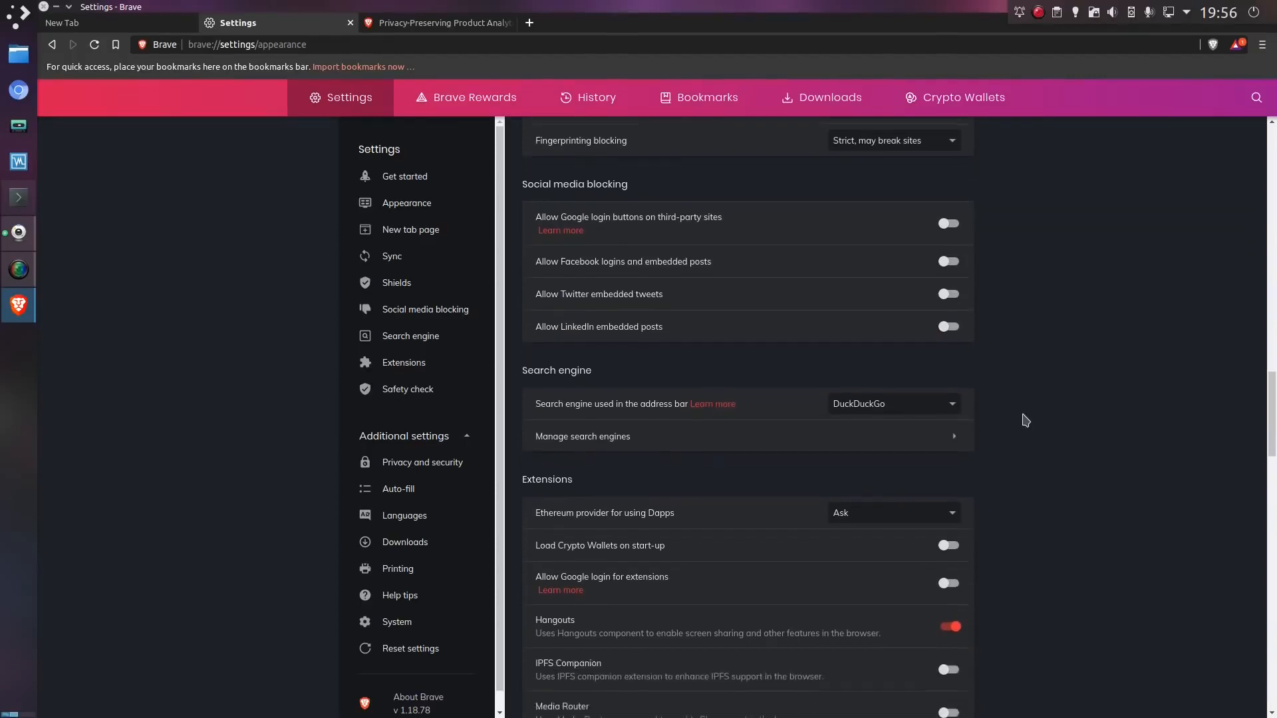
{"action": "scroll", "coordinate": [1025, 420], "scroll_direction": "down", "scroll_amount": 3}
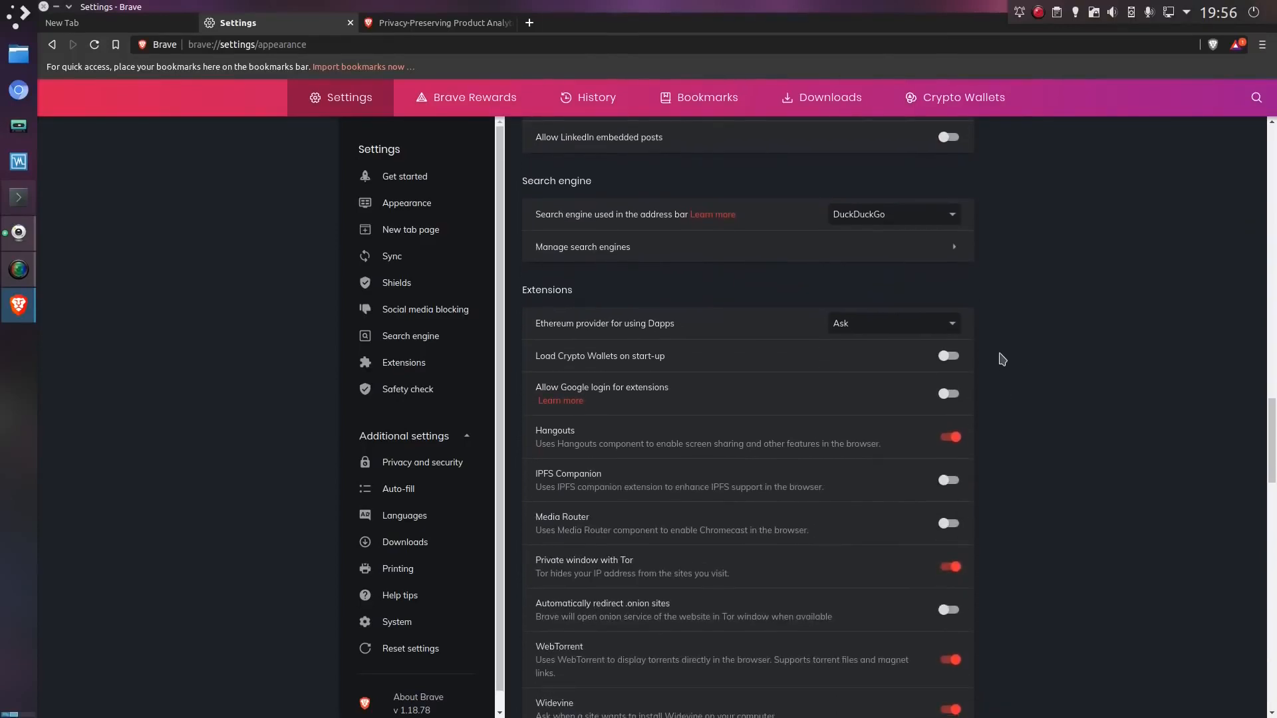
{"action": "scroll", "coordinate": [1007, 373], "scroll_direction": "down", "scroll_amount": 2}
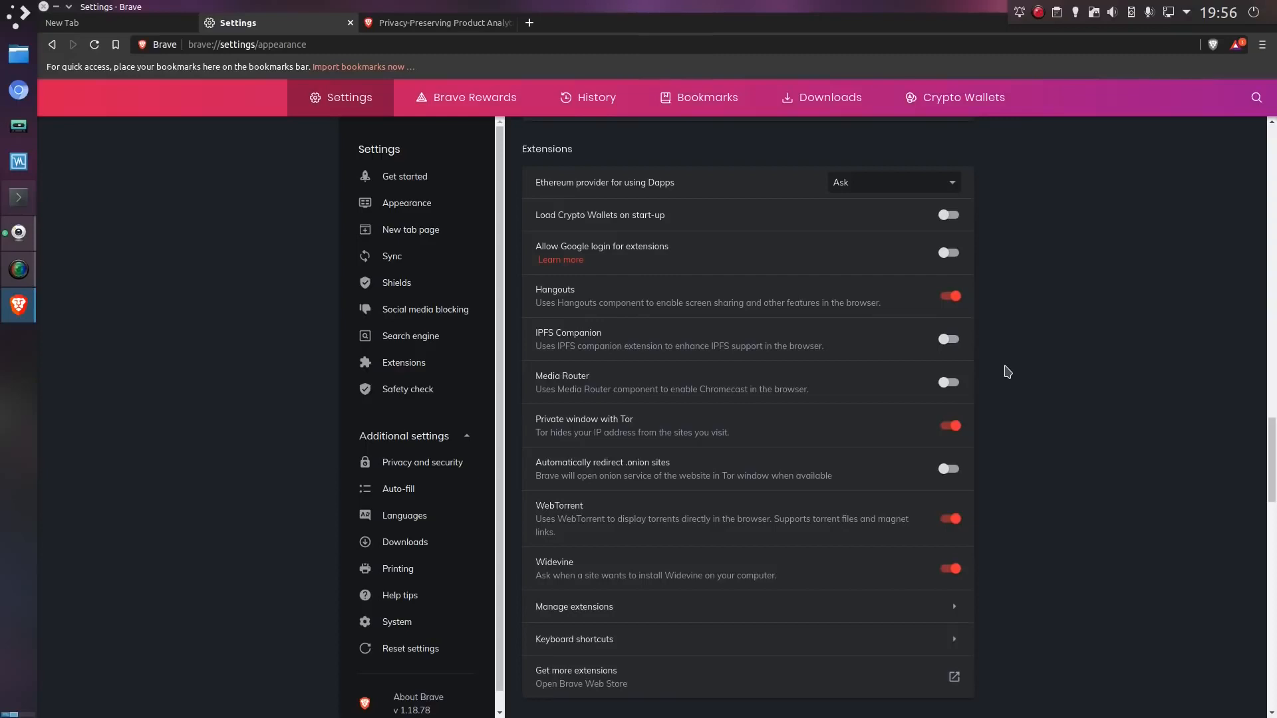
{"action": "scroll", "coordinate": [1010, 376], "scroll_direction": "down", "scroll_amount": 1}
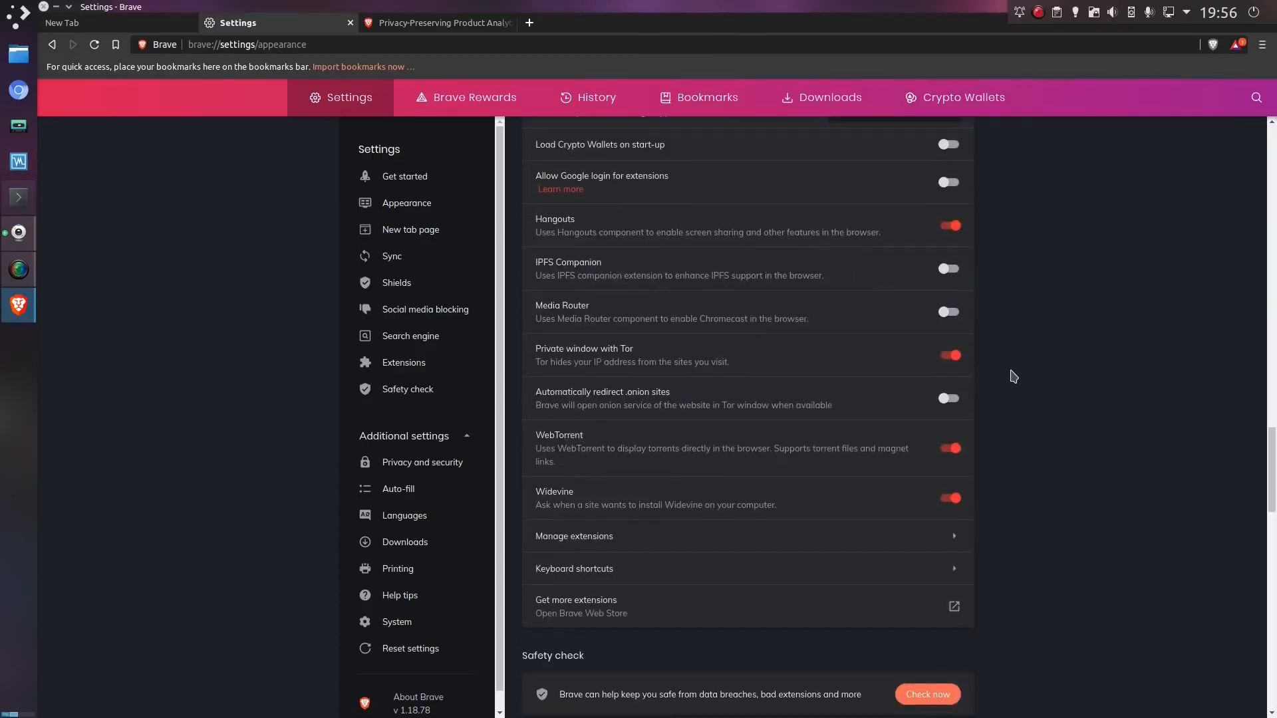
{"action": "scroll", "coordinate": [983, 342], "scroll_direction": "down", "scroll_amount": 1}
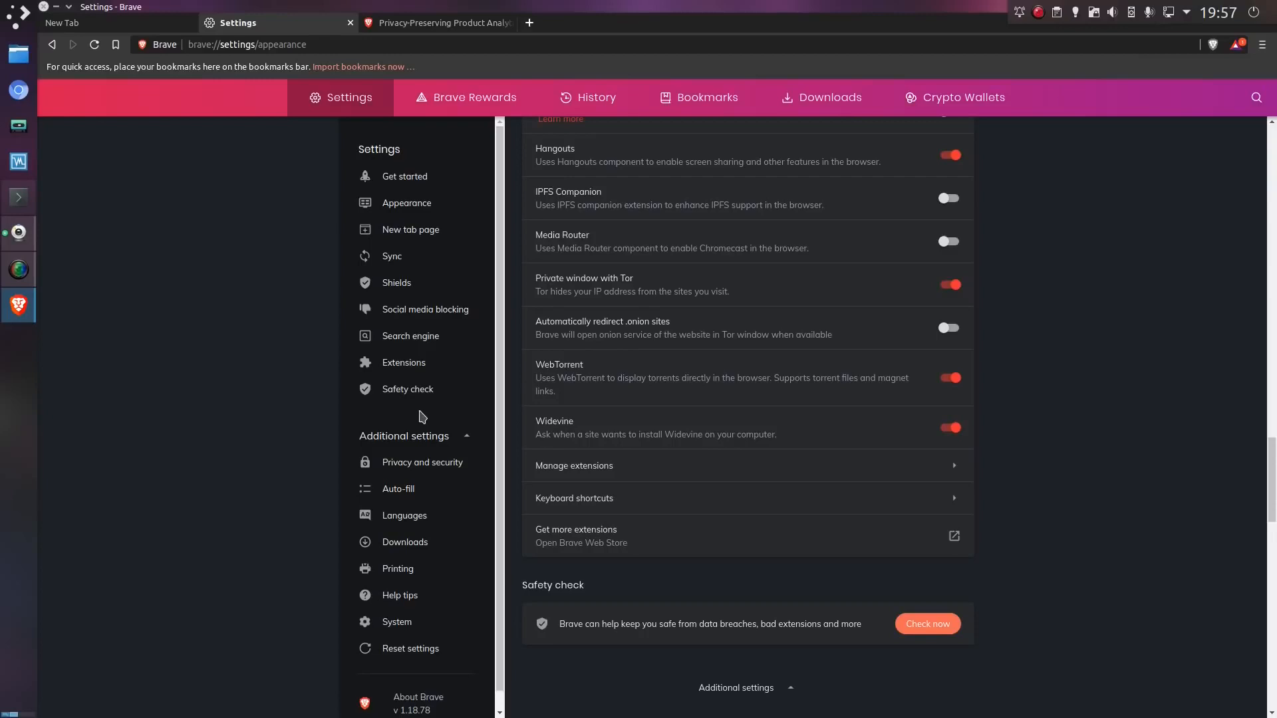
{"action": "scroll", "coordinate": [340, 399], "scroll_direction": "down", "scroll_amount": 6}
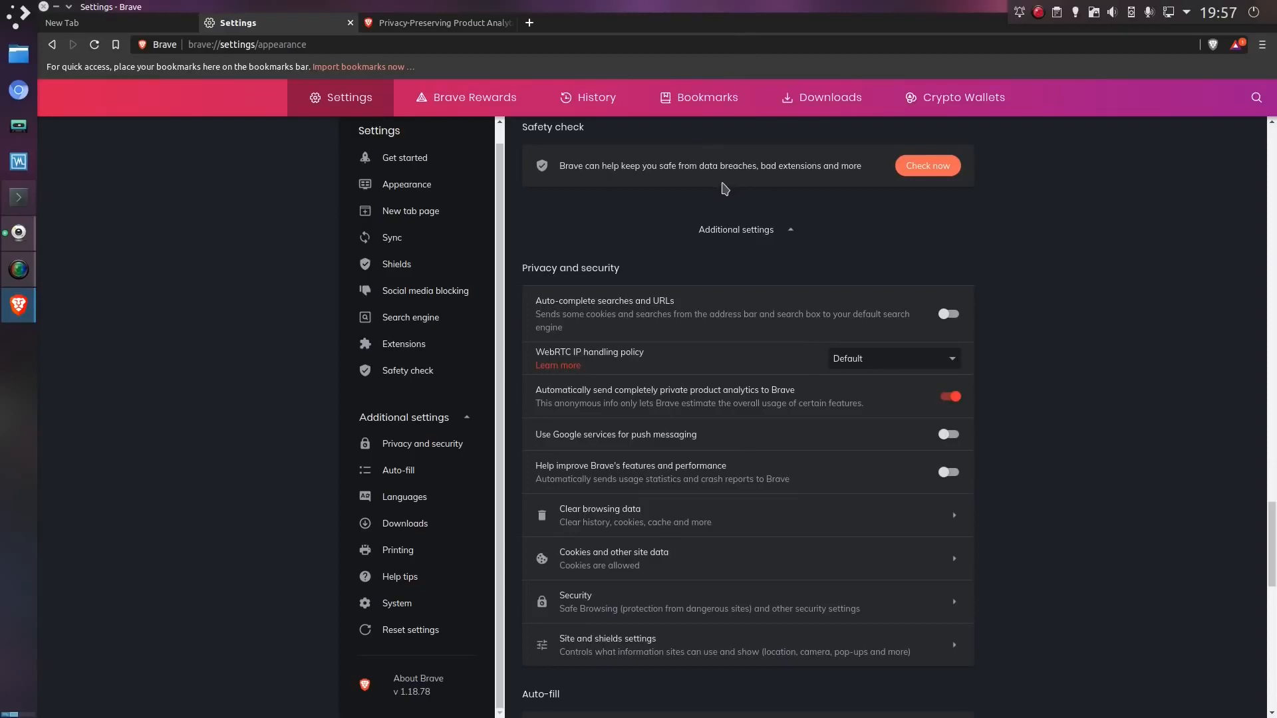
{"action": "scroll", "coordinate": [738, 219], "scroll_direction": "down", "scroll_amount": 3}
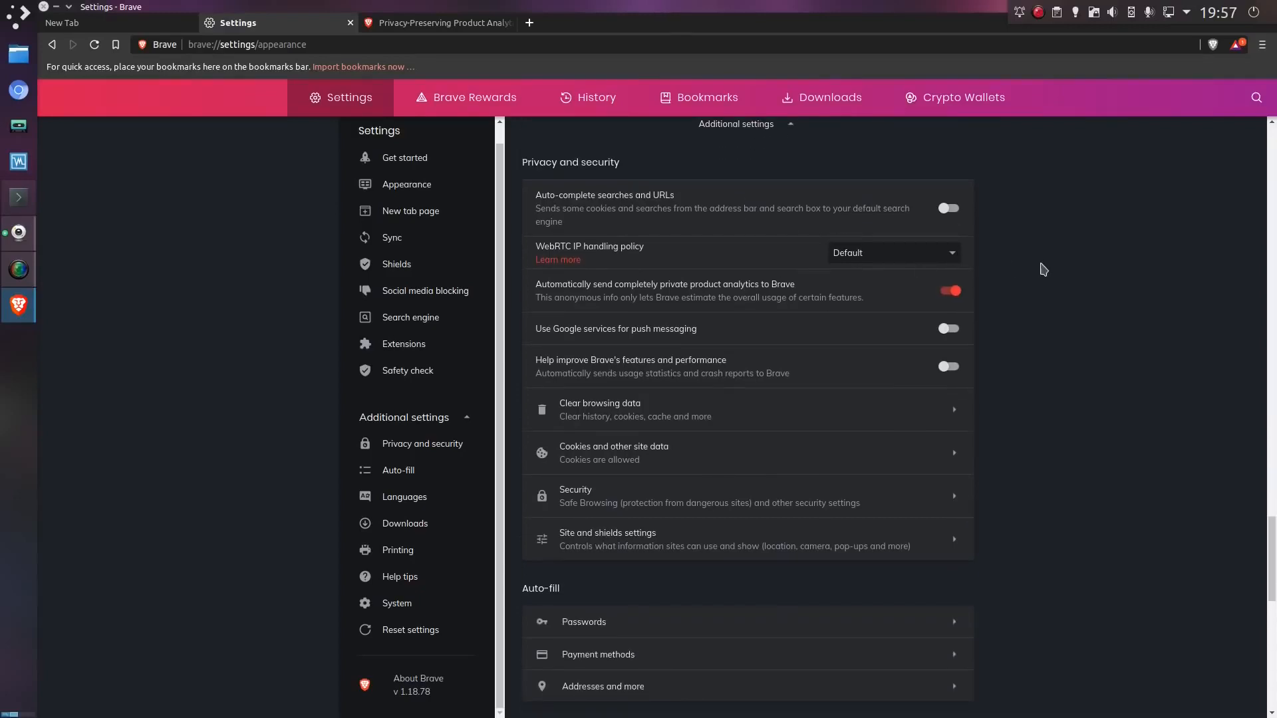
In Cookies and other site data, block all cookies and confirm sending a 'Do Not Track' request, and return to the Shields settings.
{"action": "left_click", "coordinate": [951, 453]}
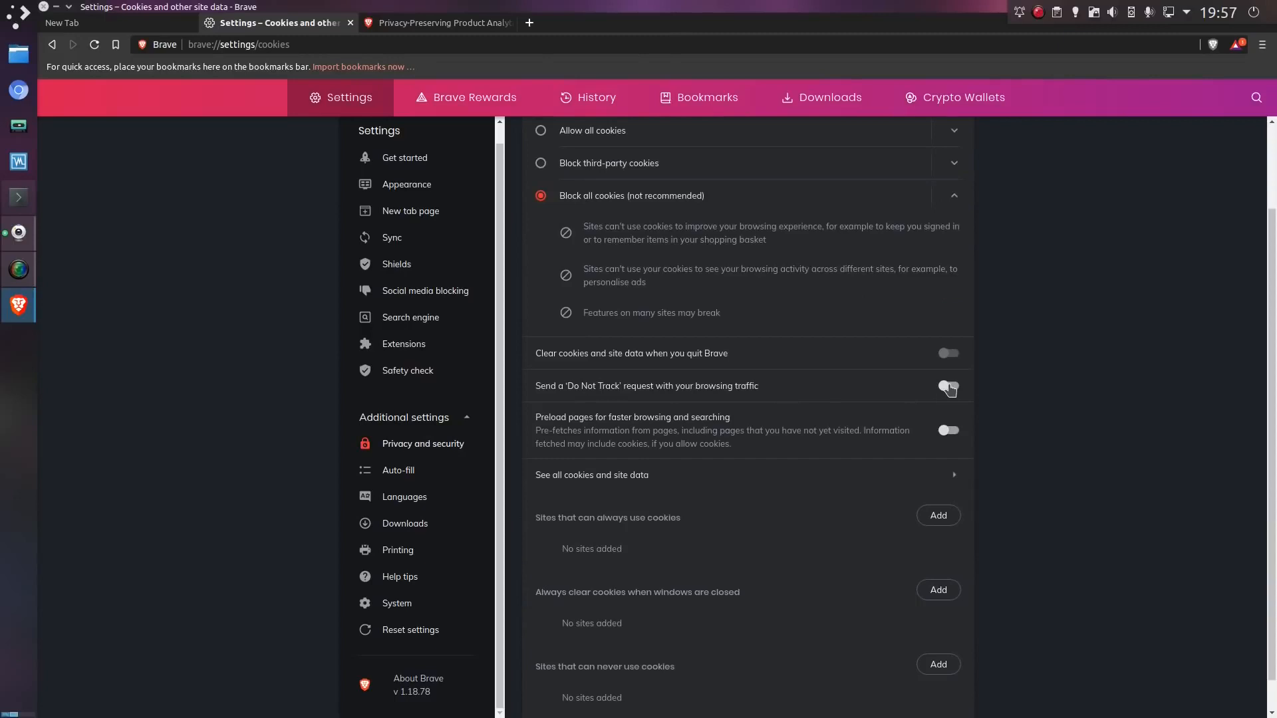
{"action": "left_click", "coordinate": [950, 387]}
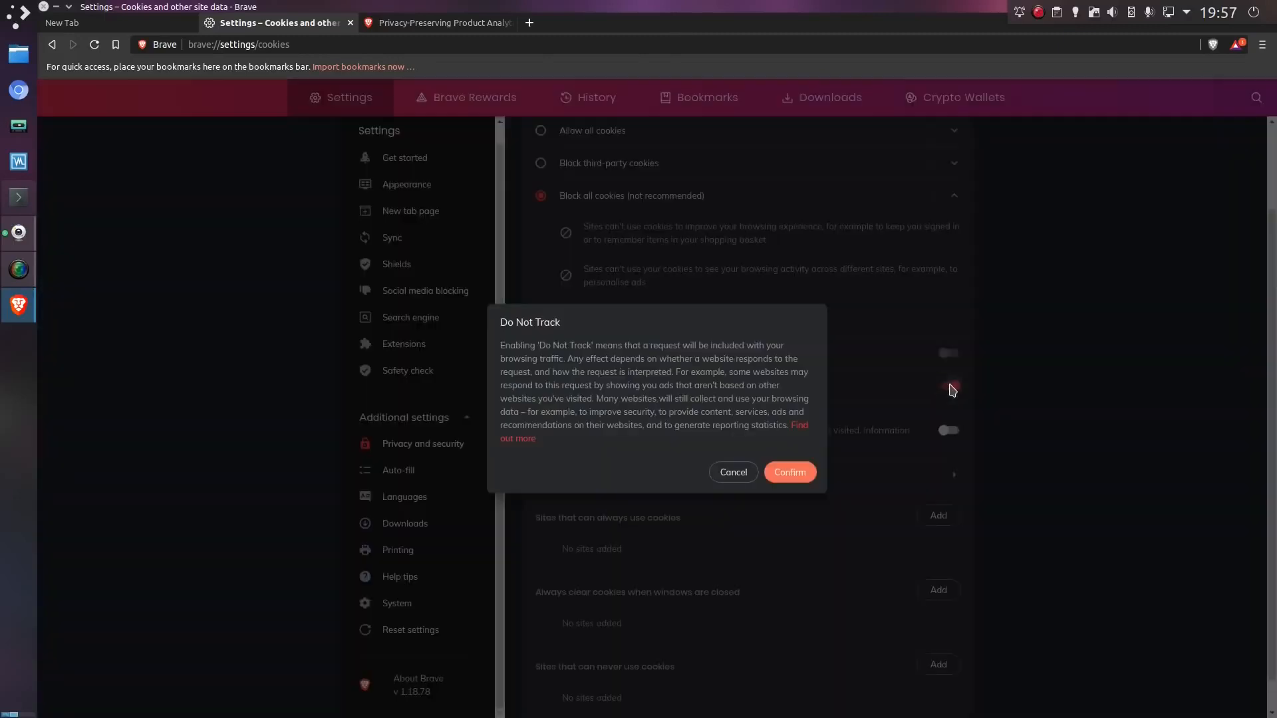
{"action": "left_click", "coordinate": [798, 474]}
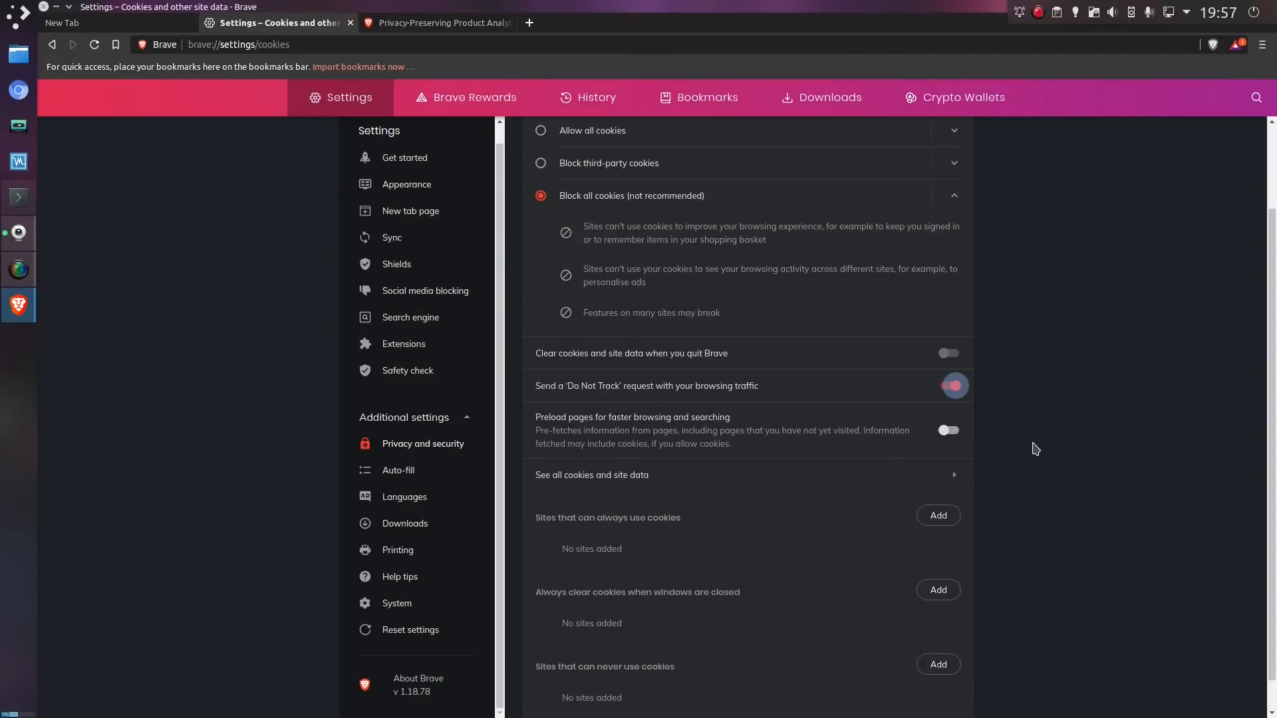
{"action": "scroll", "coordinate": [1035, 468], "scroll_direction": "down", "scroll_amount": 1}
{"action": "left_click", "coordinate": [397, 265]}
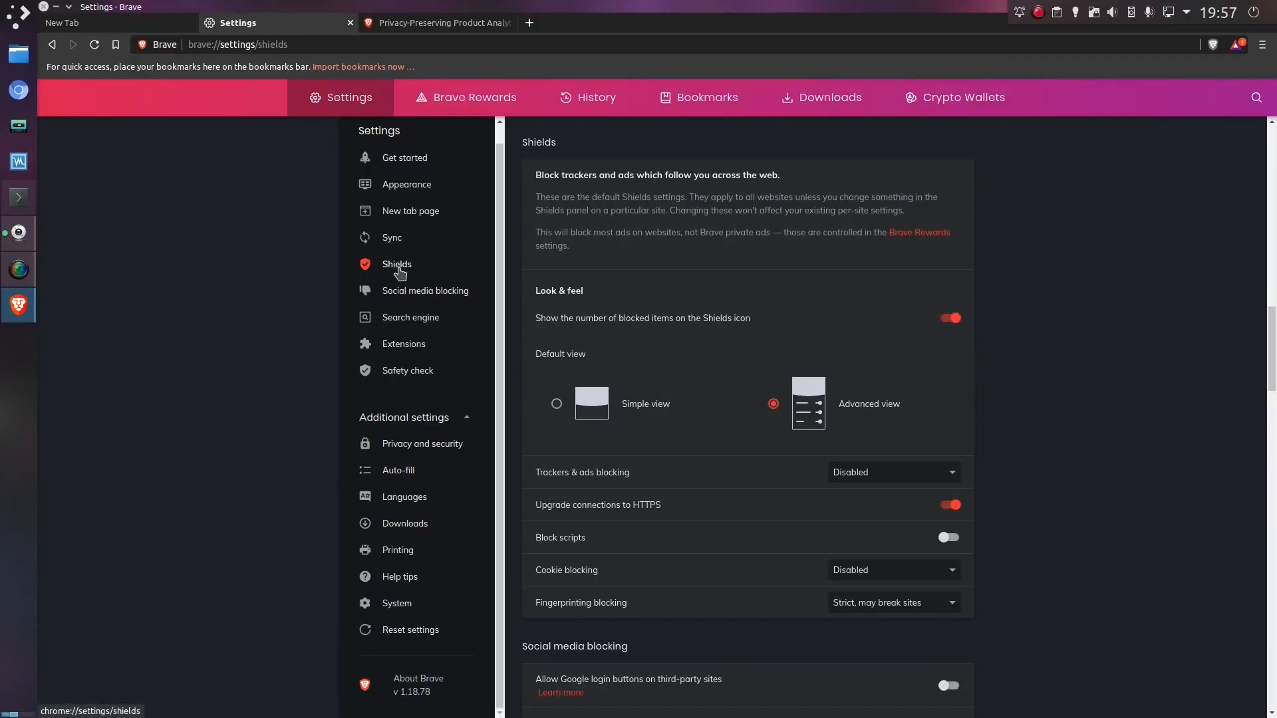
Open youtube.com in a new tab and go to its Google sign-in page.
{"action": "left_click", "coordinate": [530, 23]}
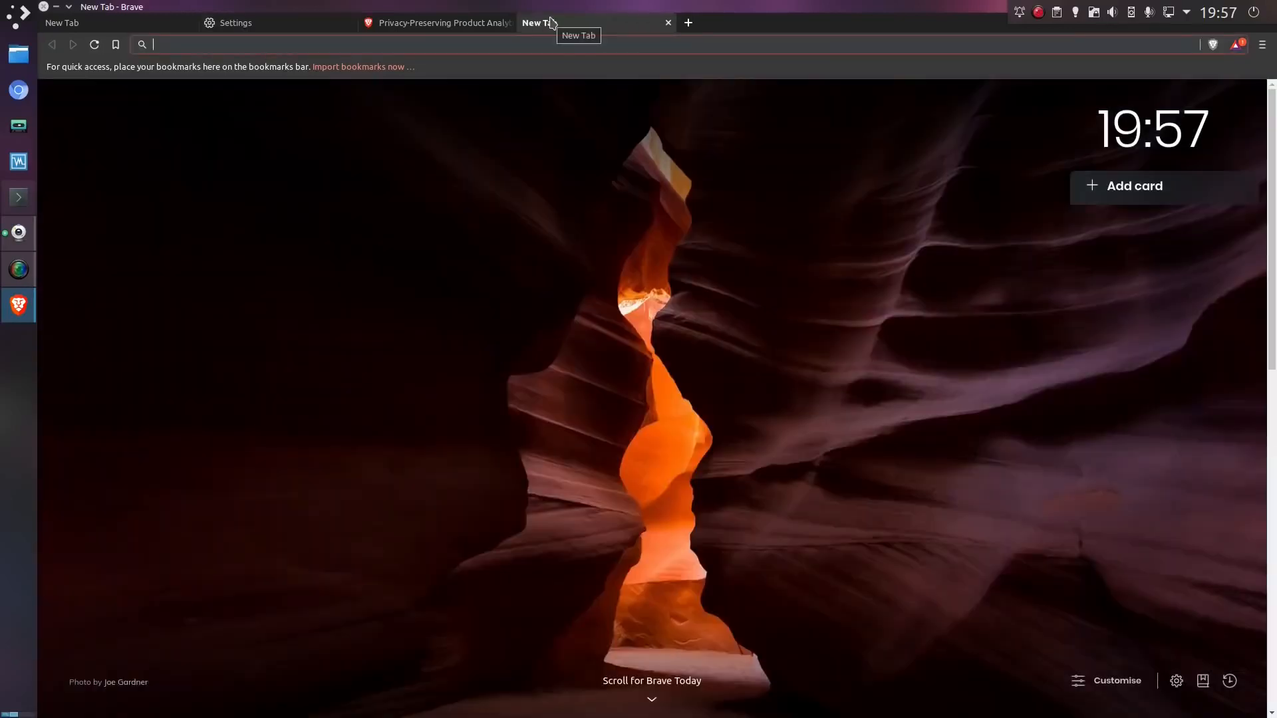
{"action": "type", "text": "yout"}
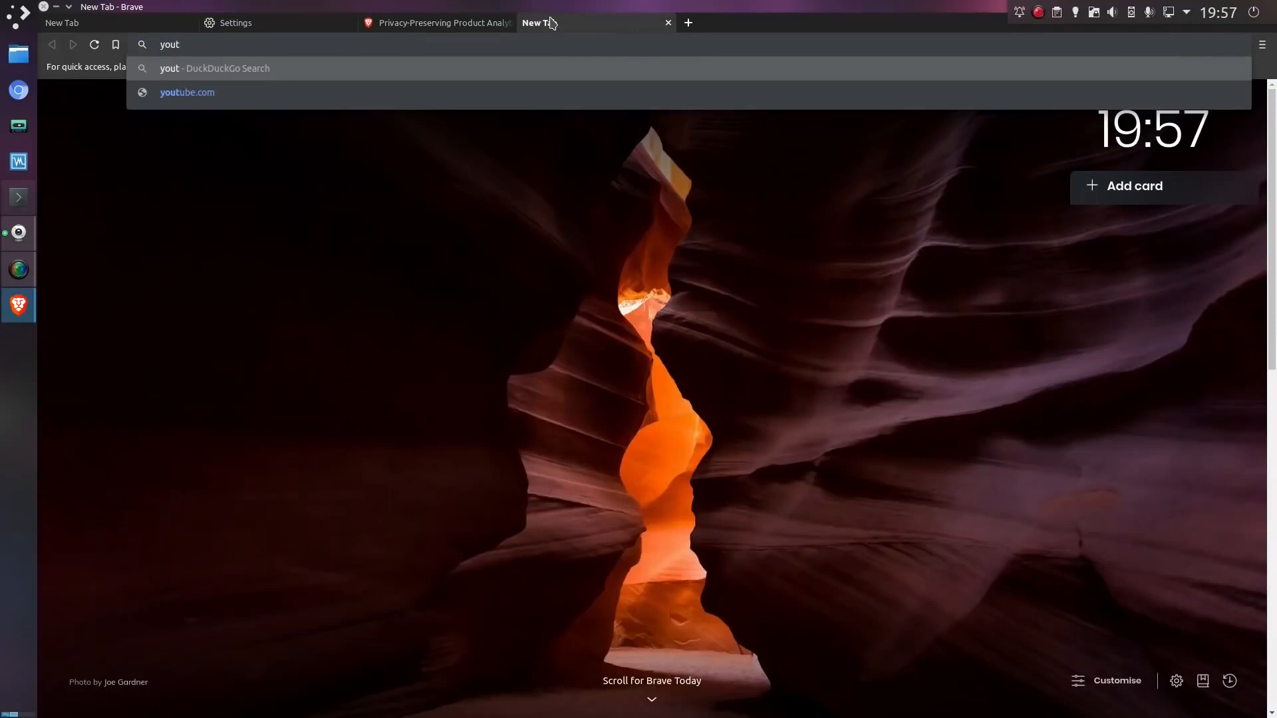
{"action": "key", "text": "Down"}
{"action": "key", "text": "Return"}
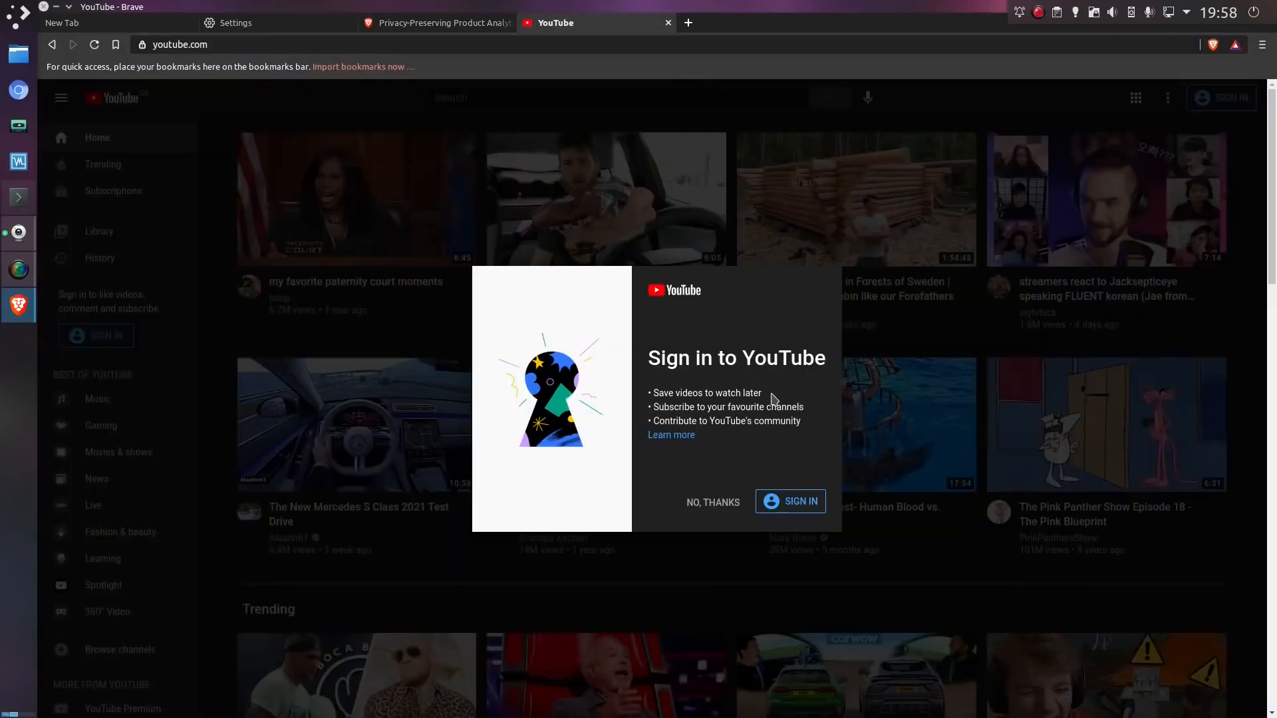
{"action": "left_click", "coordinate": [797, 505]}
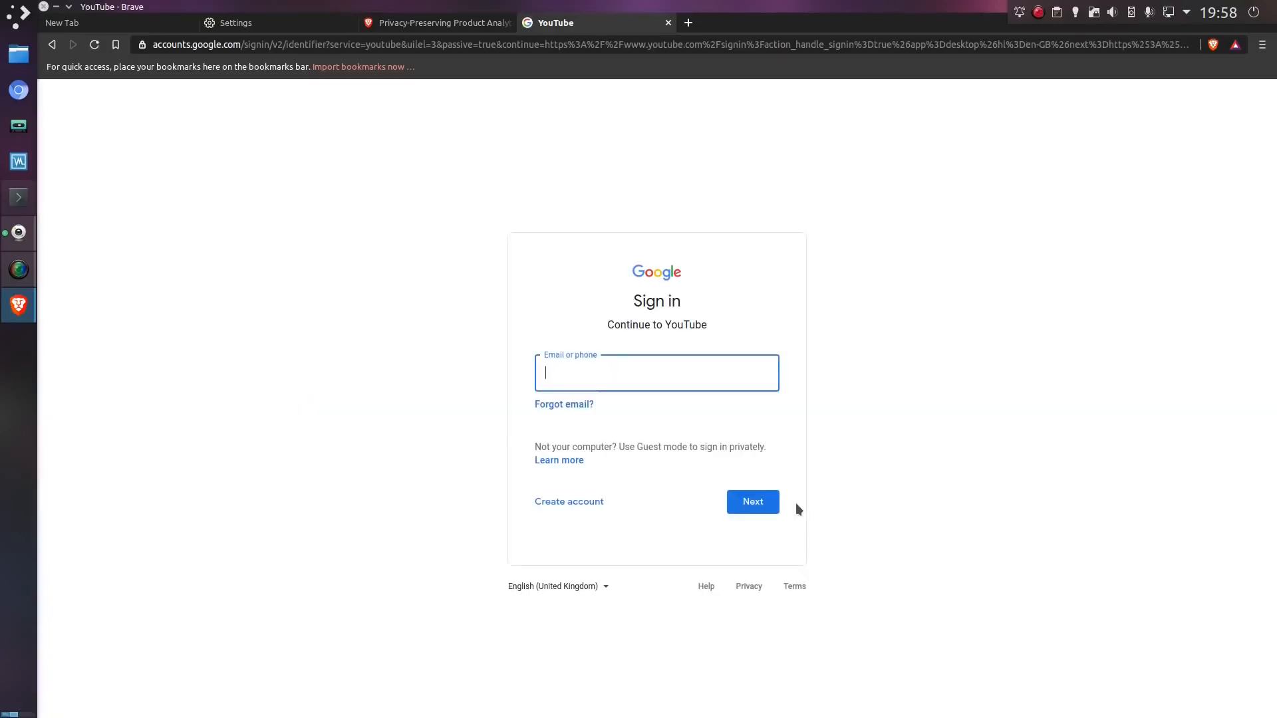
Set the Shields for accounts.google.com to "All cookies allowed".
{"action": "left_click", "coordinate": [1214, 47]}
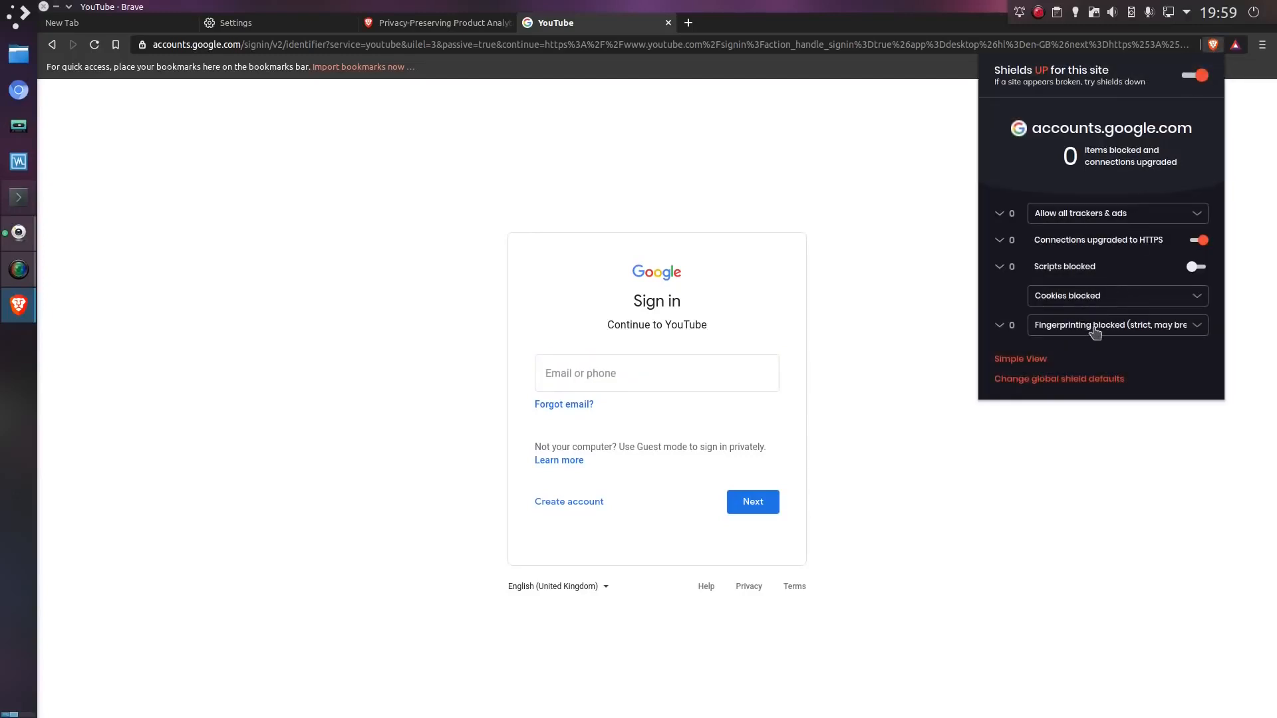
{"action": "left_click", "coordinate": [1100, 301]}
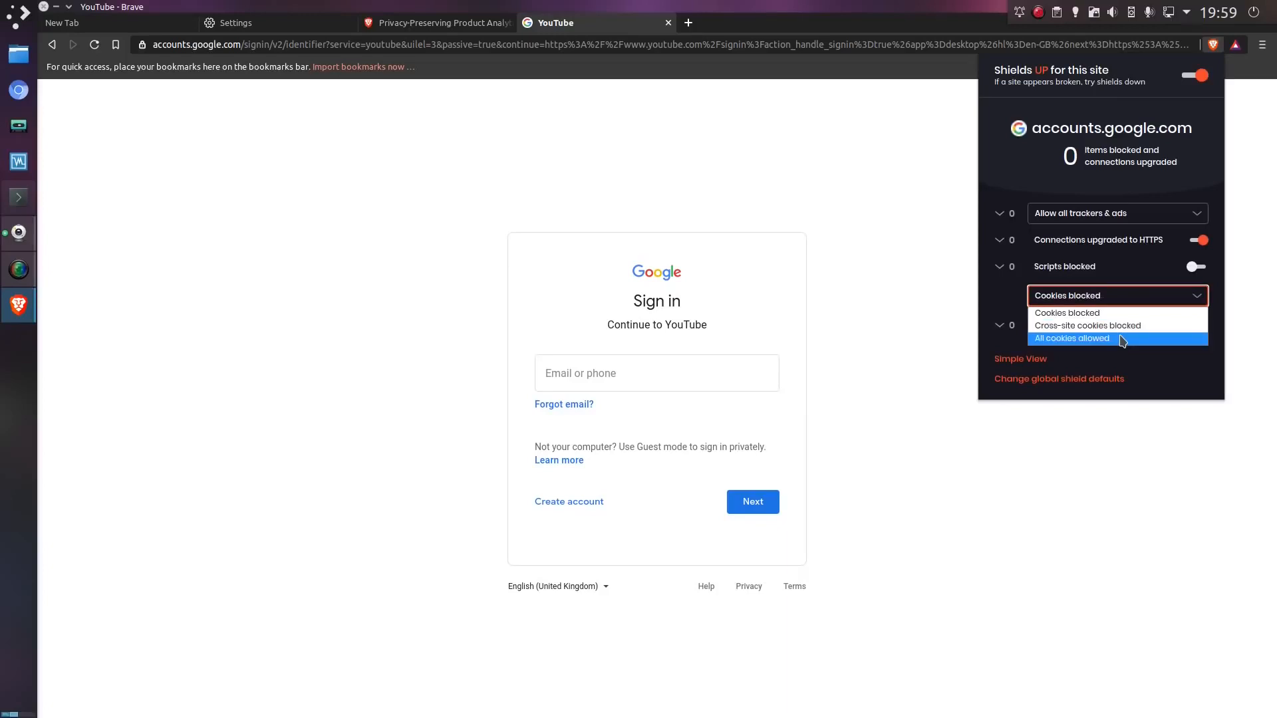
{"action": "left_click", "coordinate": [1121, 339]}
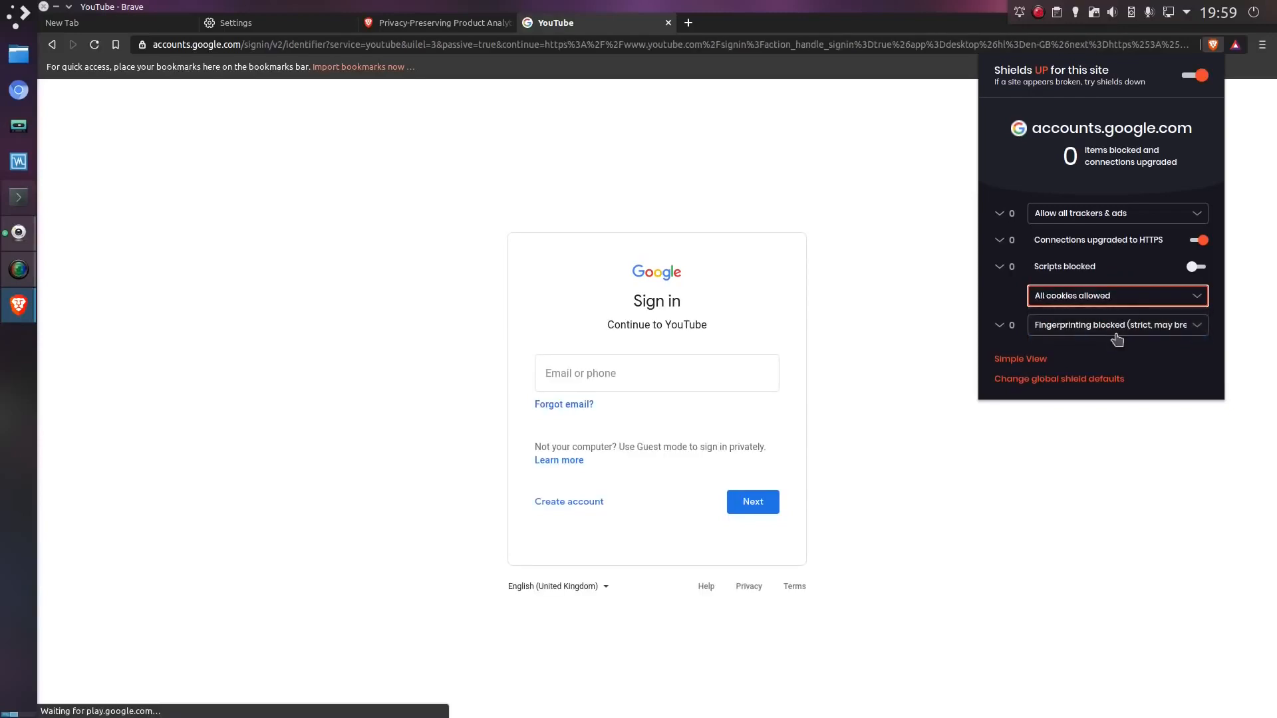
{"action": "left_click", "coordinate": [931, 206]}
Remove "oops" from the page address and load the YouTube home page.
{"action": "left_click", "coordinate": [254, 44]}
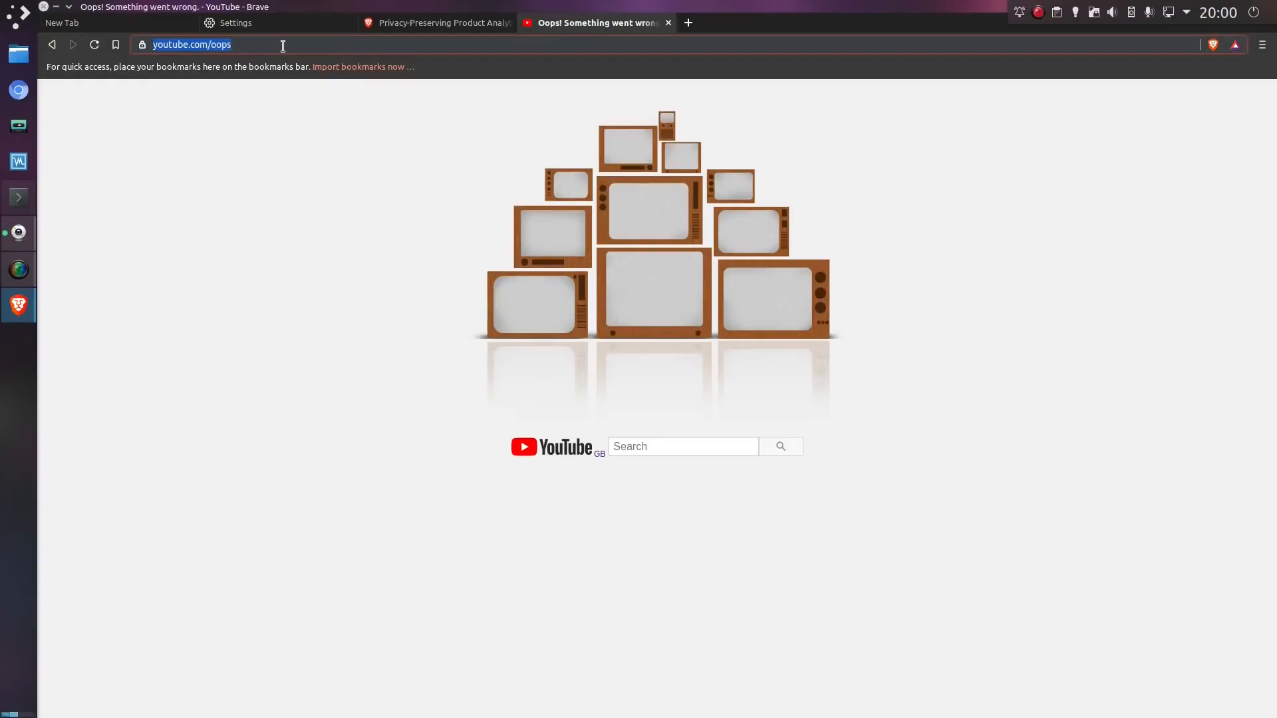
{"action": "left_click", "coordinate": [283, 45]}
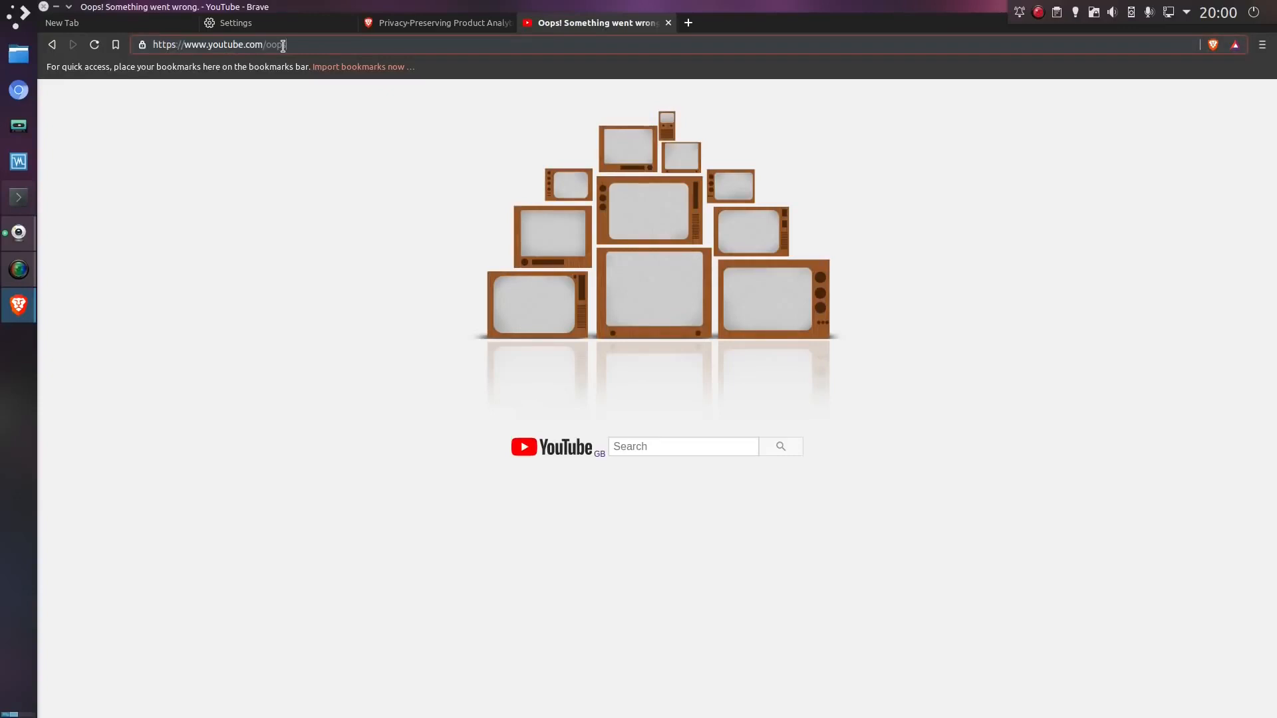
{"action": "double_click", "coordinate": [282, 46]}
{"action": "key", "text": "BackSpace"}
{"action": "key", "text": "Return"}
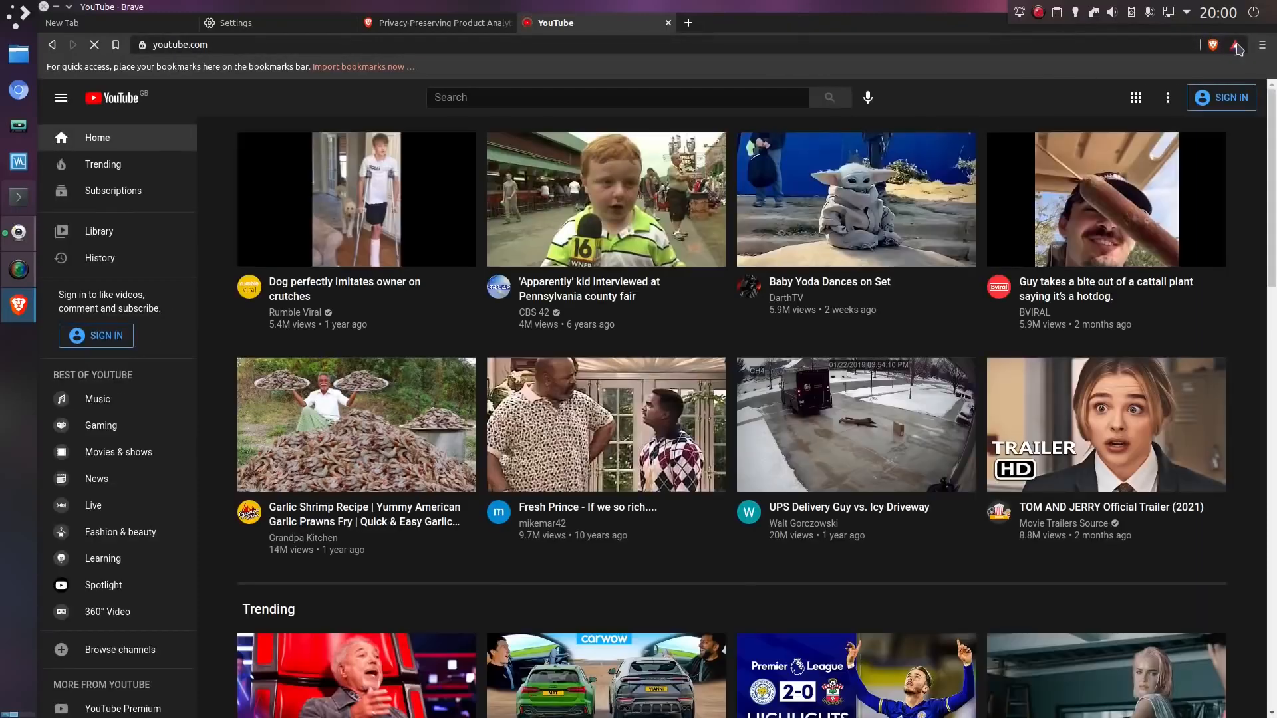
{"action": "left_click", "coordinate": [1213, 44]}
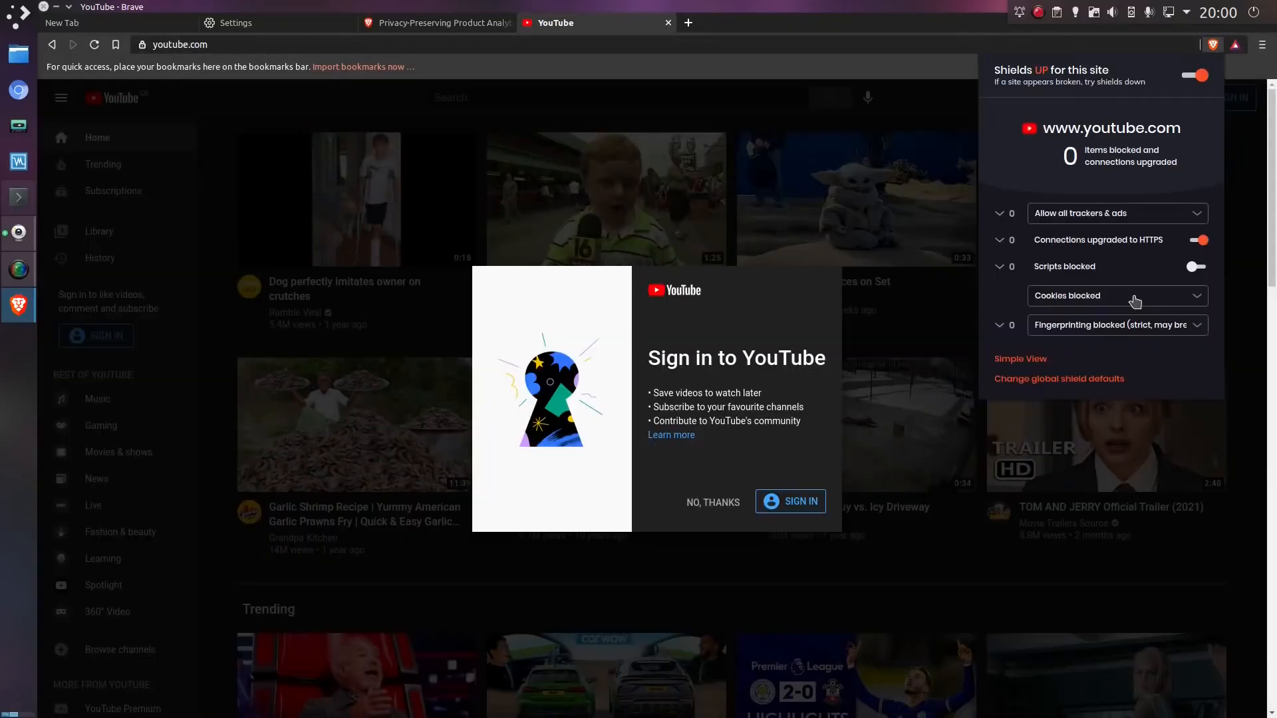
{"action": "left_click", "coordinate": [1133, 301]}
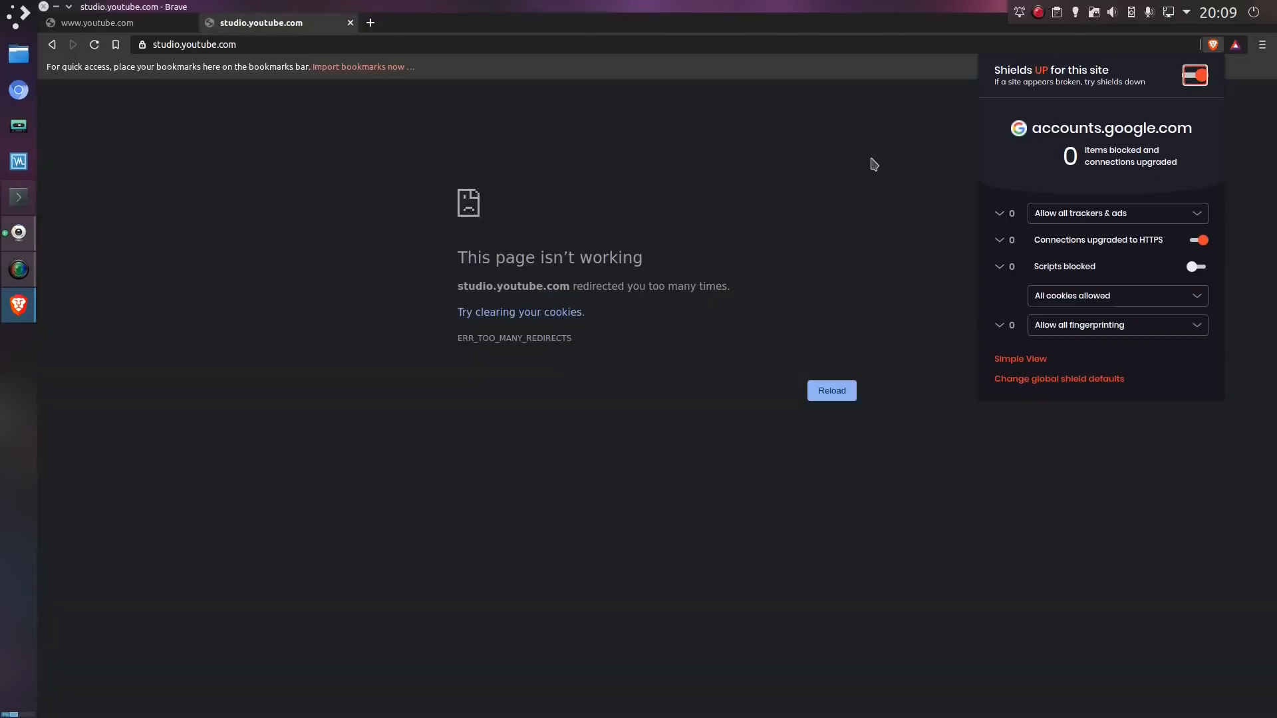
{"action": "left_click", "coordinate": [1194, 78]}
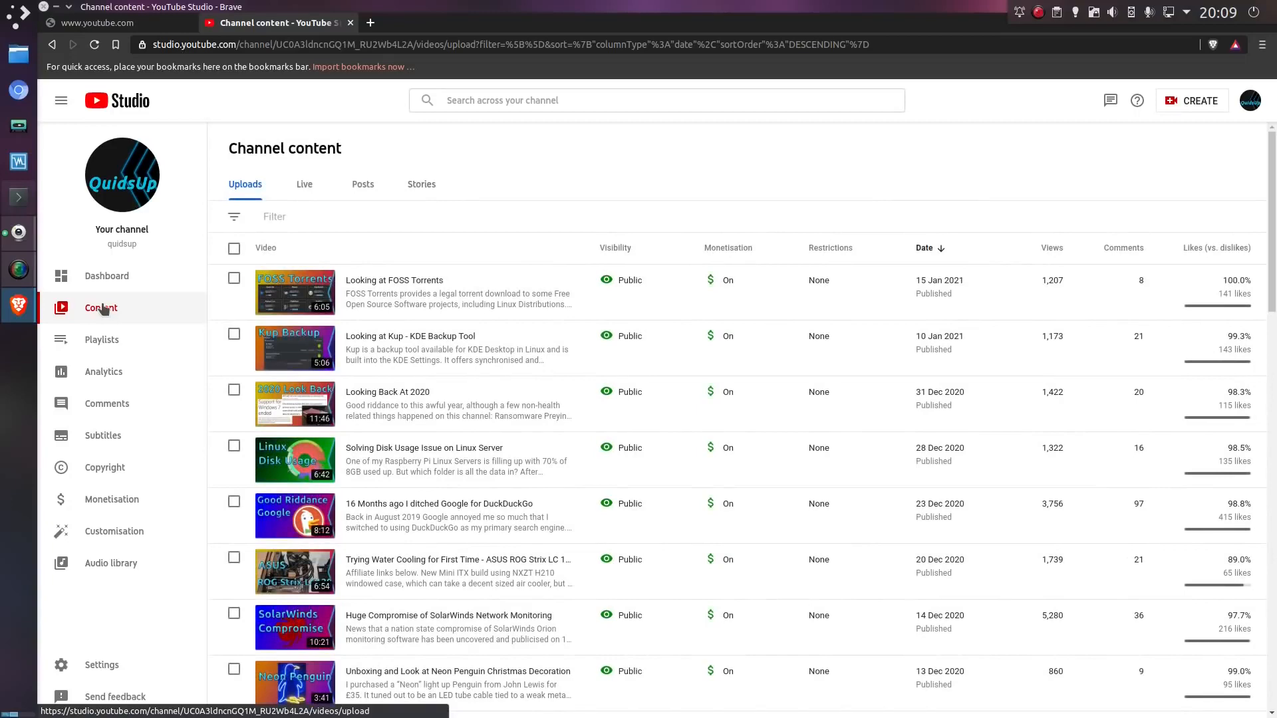
Load dailymail.co.uk in a new tab and check its Shields settings.
{"action": "left_click", "coordinate": [370, 23]}
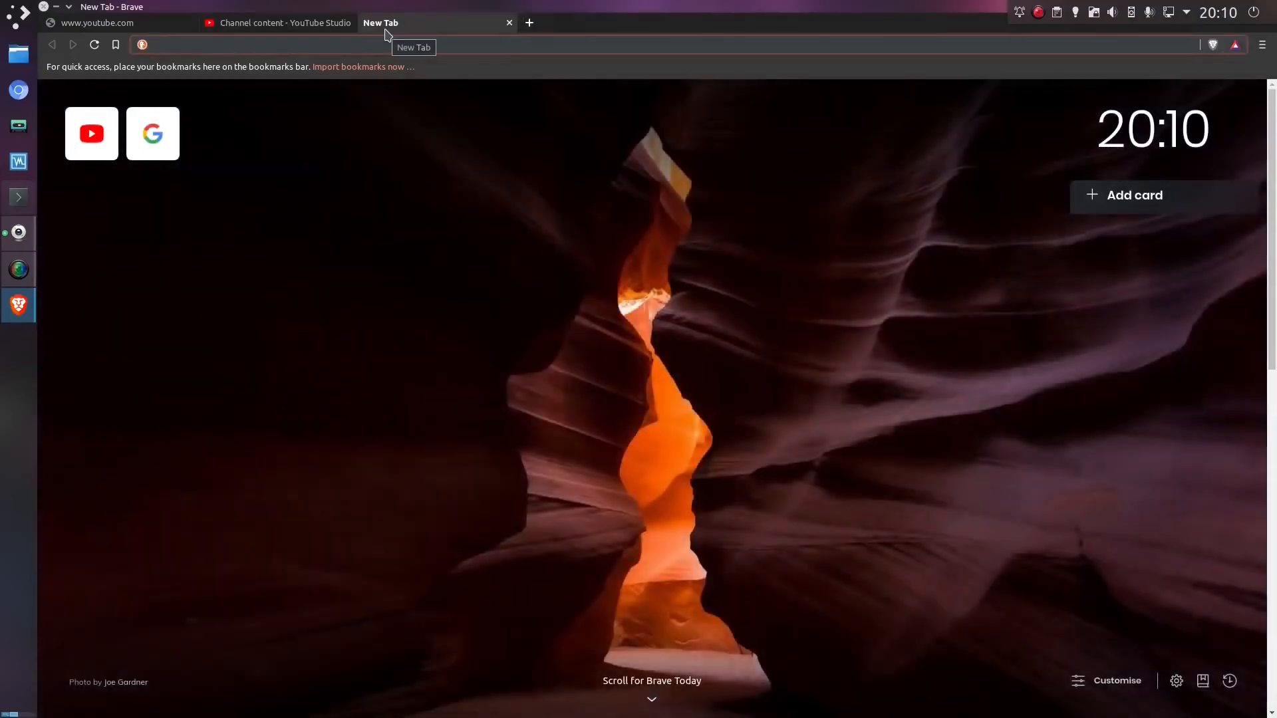
{"action": "type", "text": "dail"}
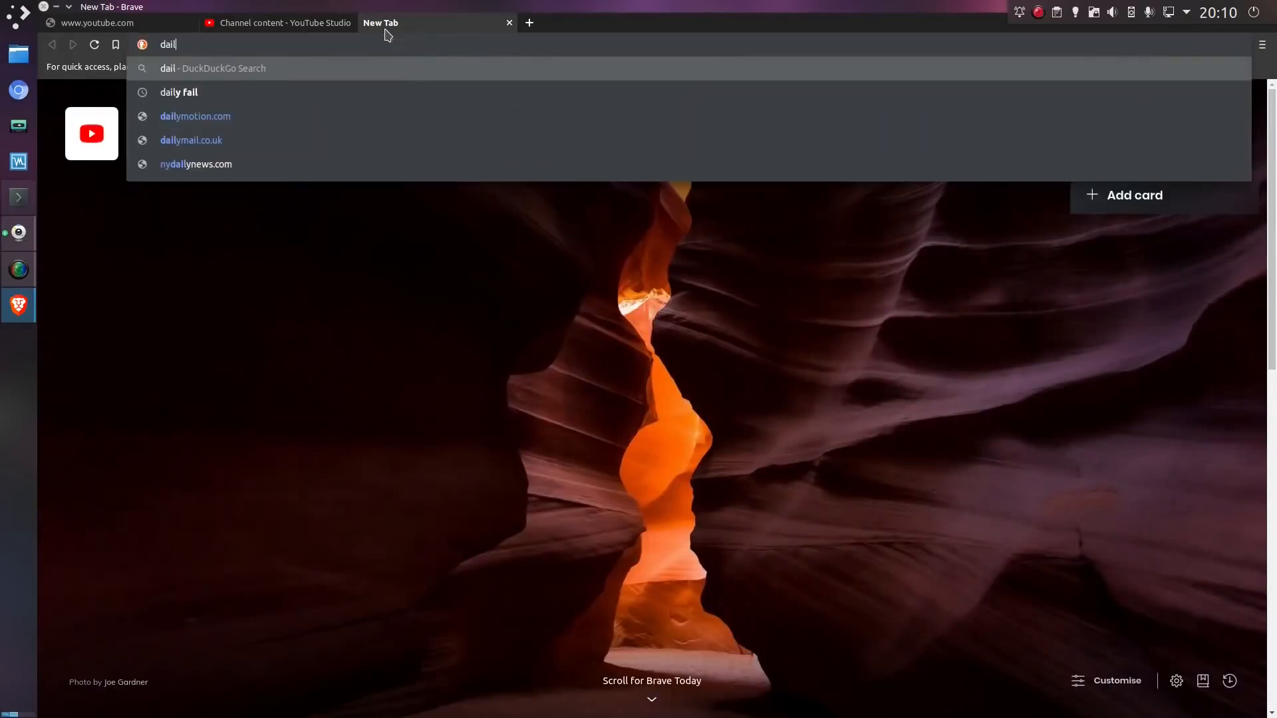
{"action": "type", "text": "y"}
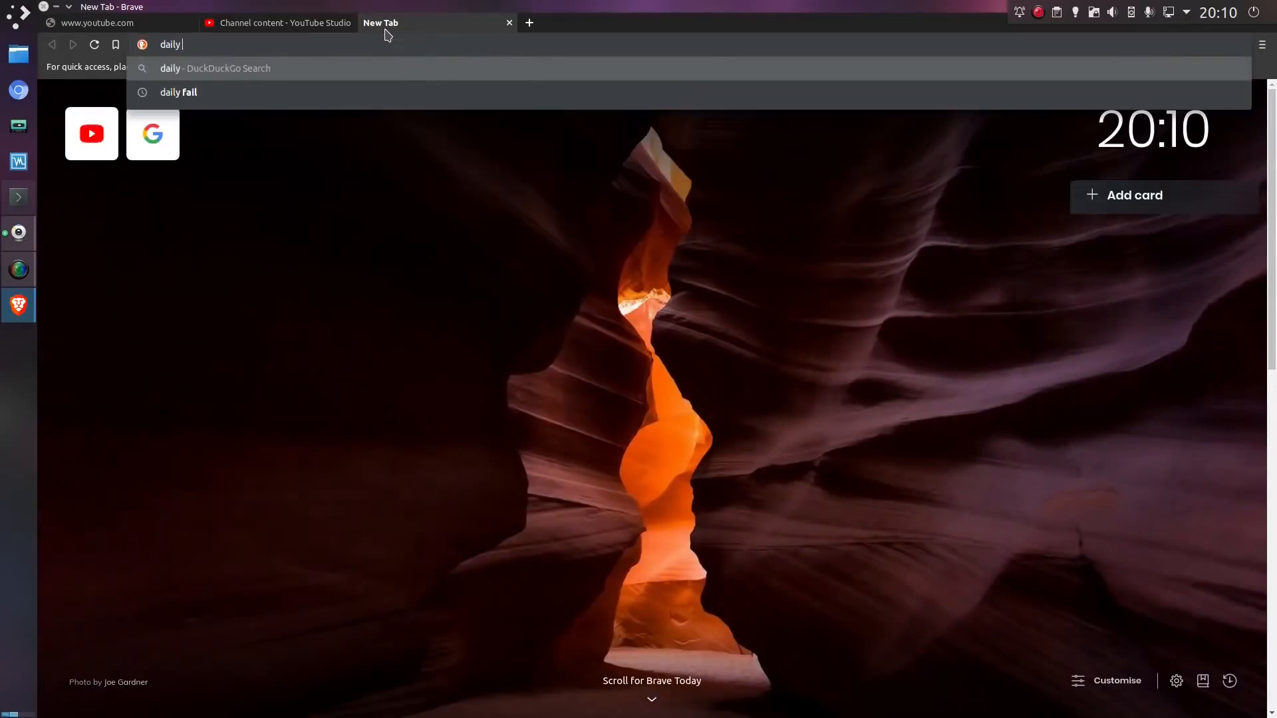
{"action": "key", "text": "BackSpace"}
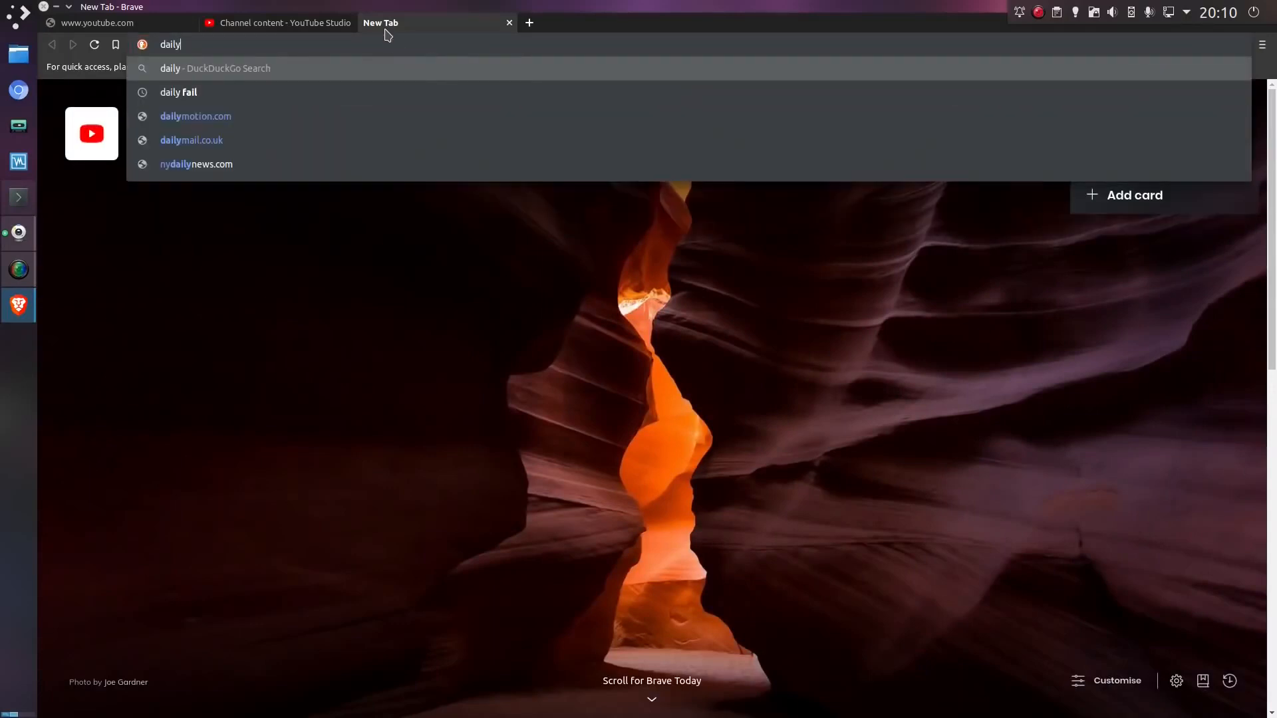
{"action": "key", "text": "Down"}
{"action": "key", "text": "Down"}
{"action": "key", "text": "Down"}
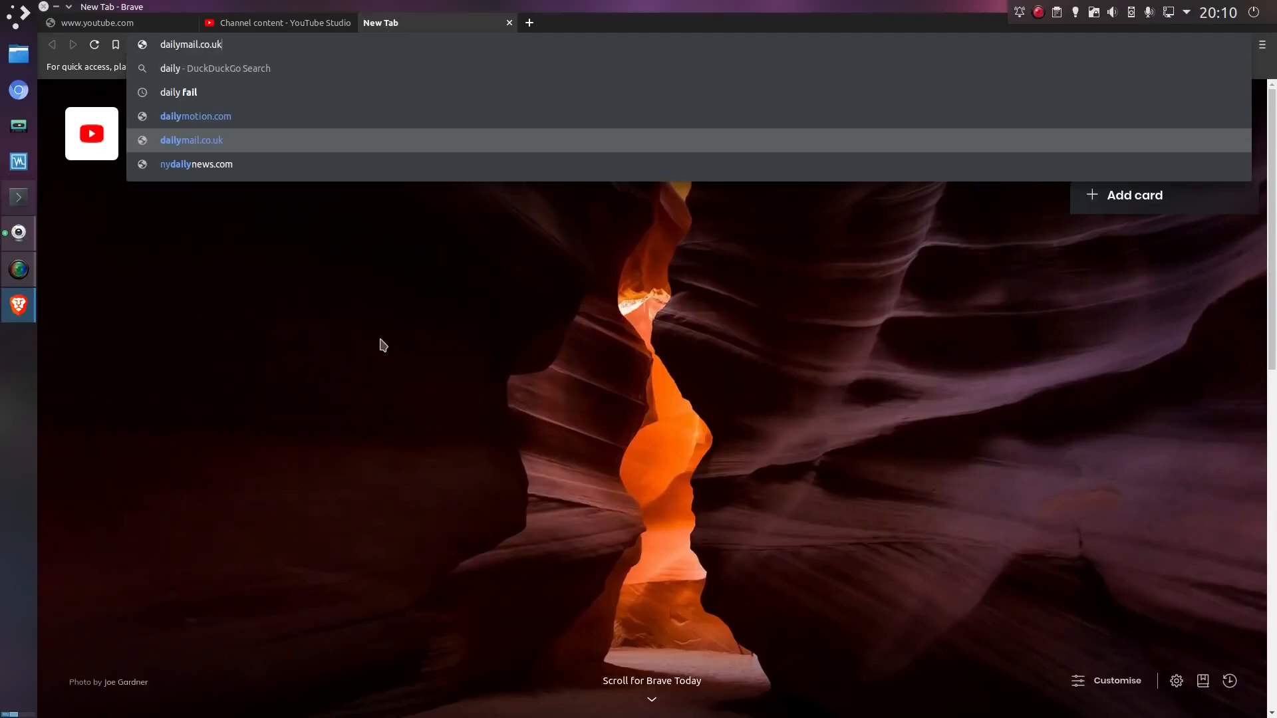
{"action": "left_click", "coordinate": [240, 147]}
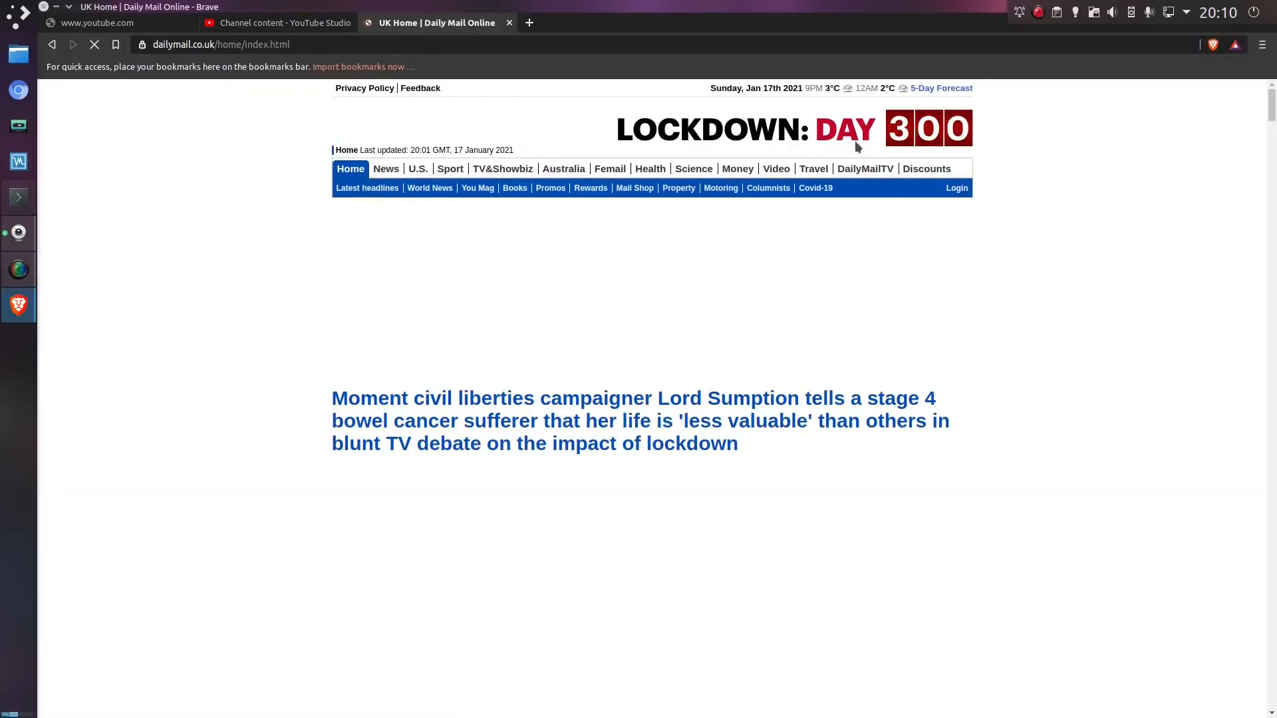
{"action": "left_click", "coordinate": [1213, 45]}
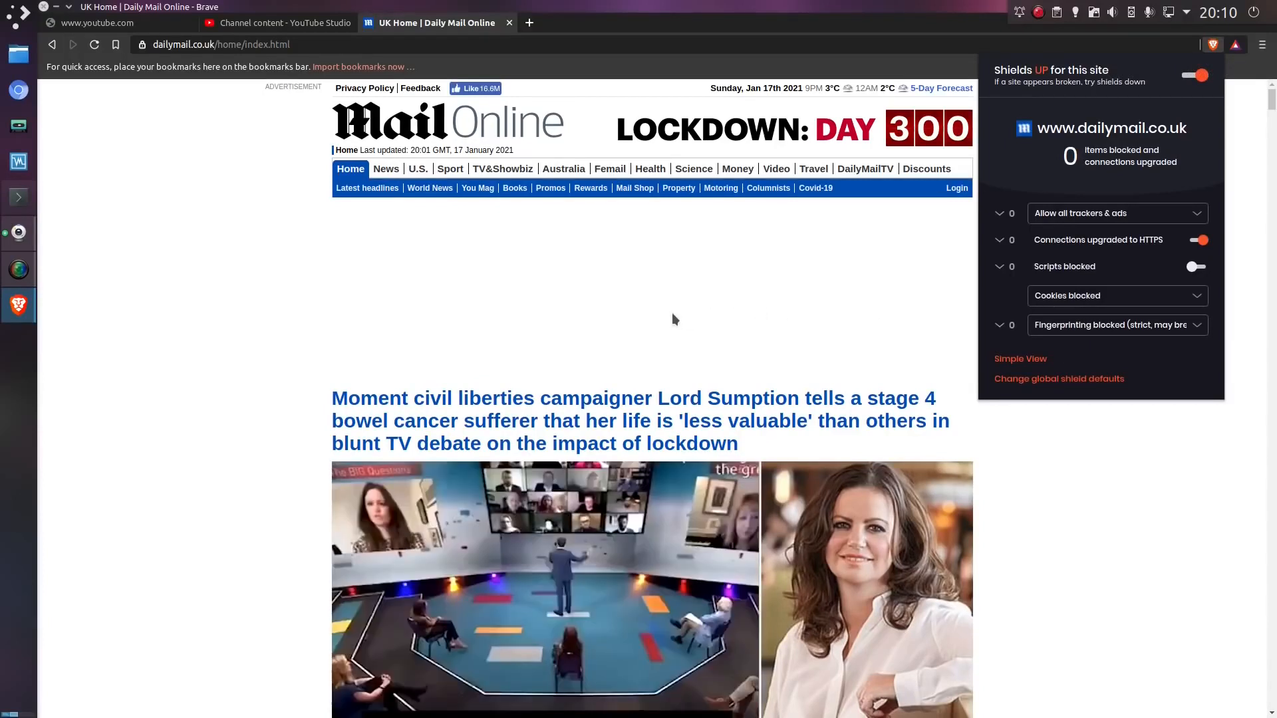
{"action": "left_click", "coordinate": [672, 313]}
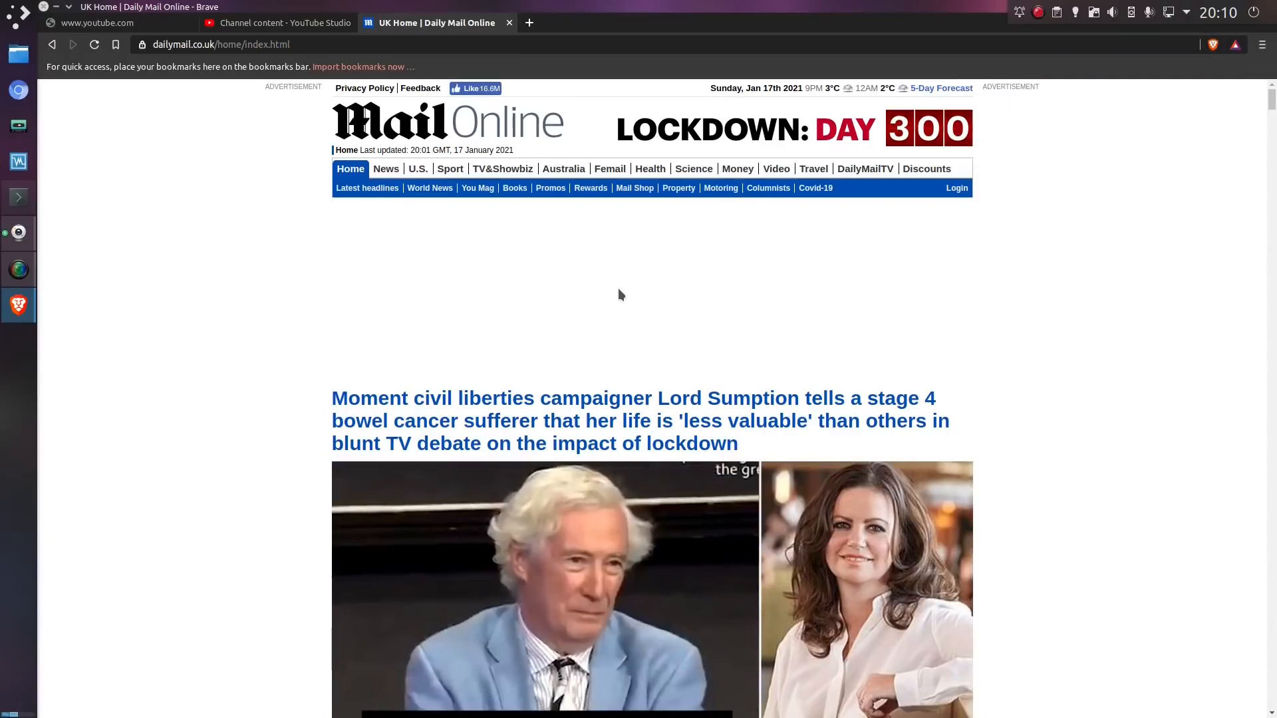
Open coveryourtracks.eff.org in a new tab and run its browser test with a real tracking company.
{"action": "left_click", "coordinate": [529, 23]}
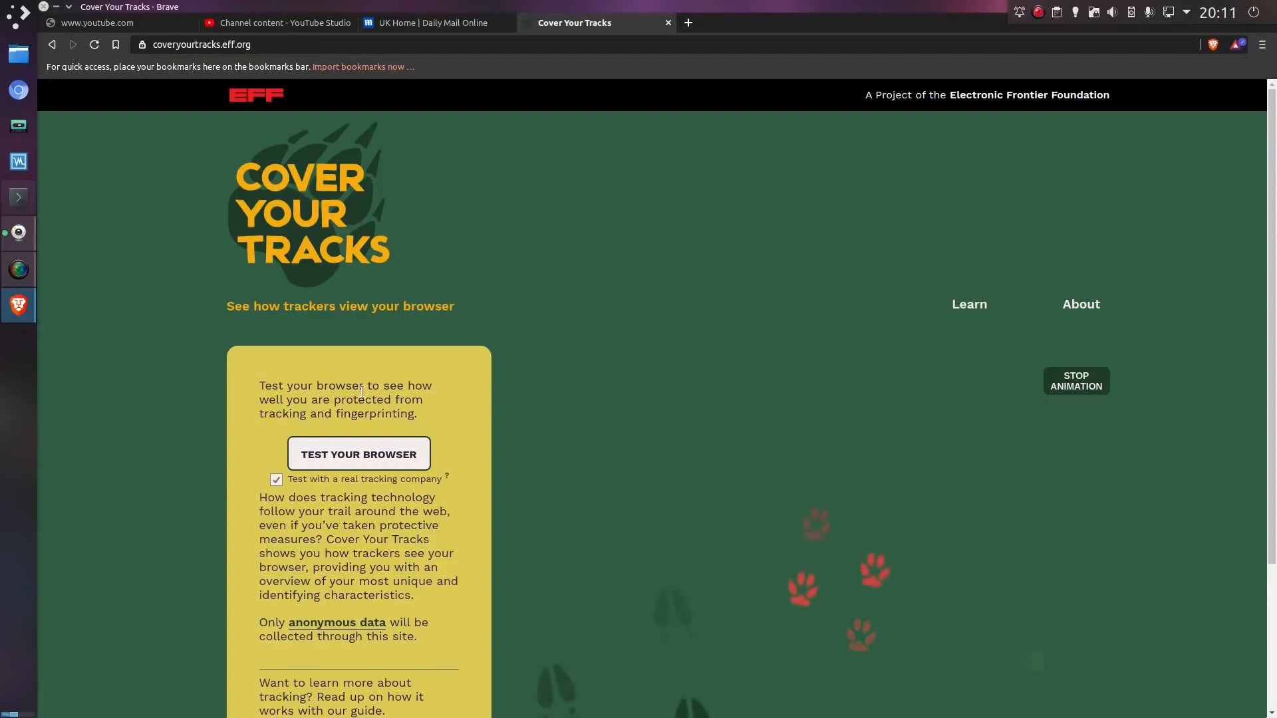
{"action": "scroll", "coordinate": [361, 392], "scroll_direction": "down", "scroll_amount": 4}
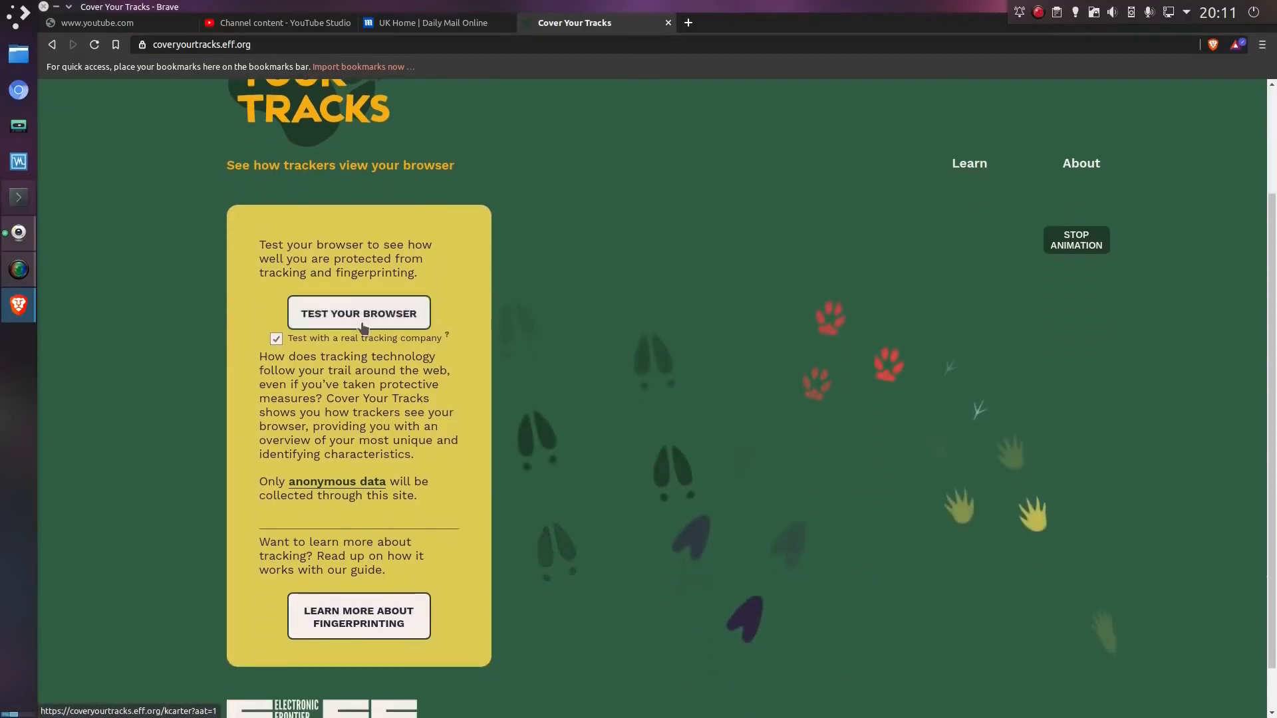
{"action": "left_click", "coordinate": [362, 325]}
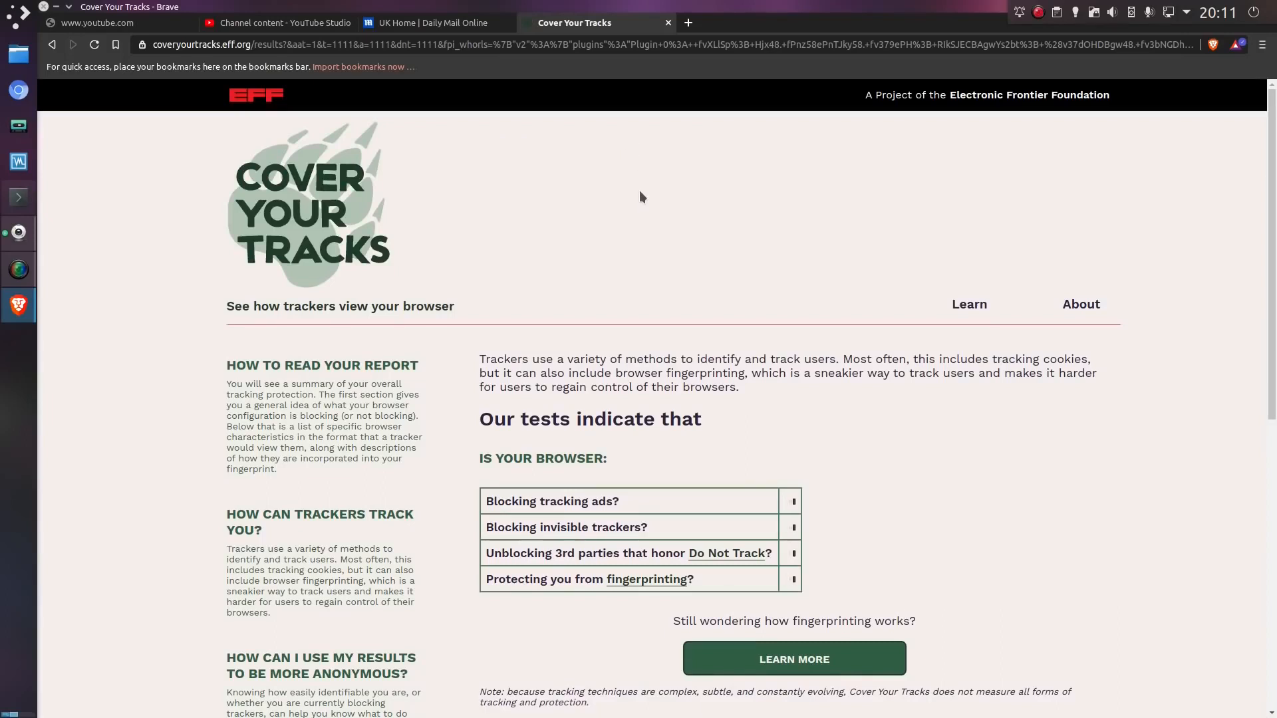
Review the Cover Your Tracks report's protection table, including the Do Not Track row, and the fingerprint results below it.
{"action": "scroll", "coordinate": [640, 193], "scroll_direction": "down", "scroll_amount": 3}
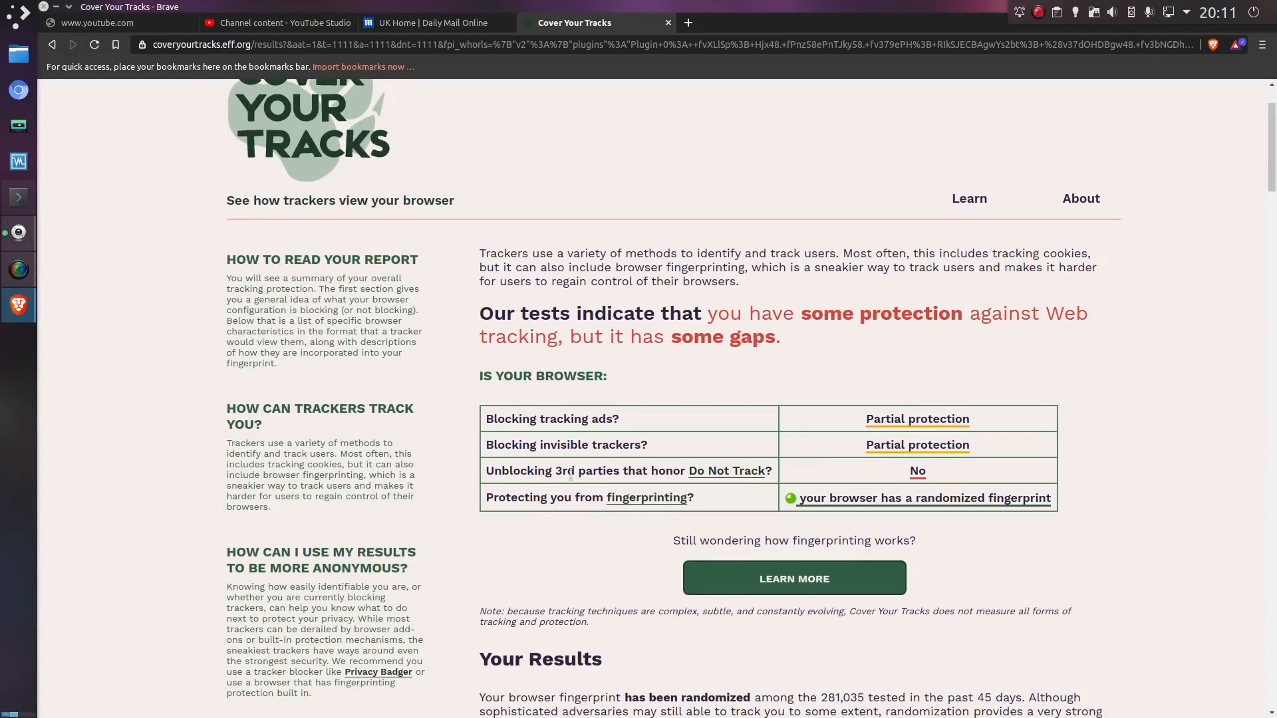
{"action": "left_click_drag", "start_coordinate": [660, 471], "coordinate": [774, 472]}
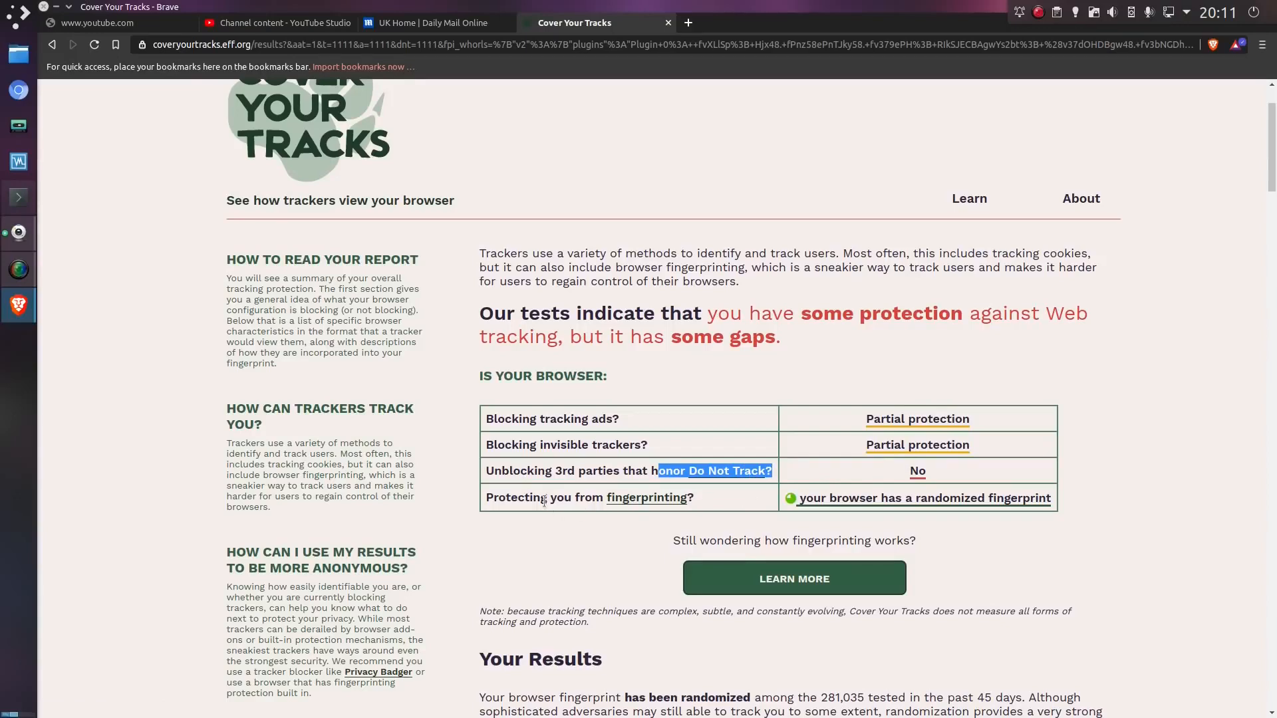
{"action": "left_click", "coordinate": [553, 523]}
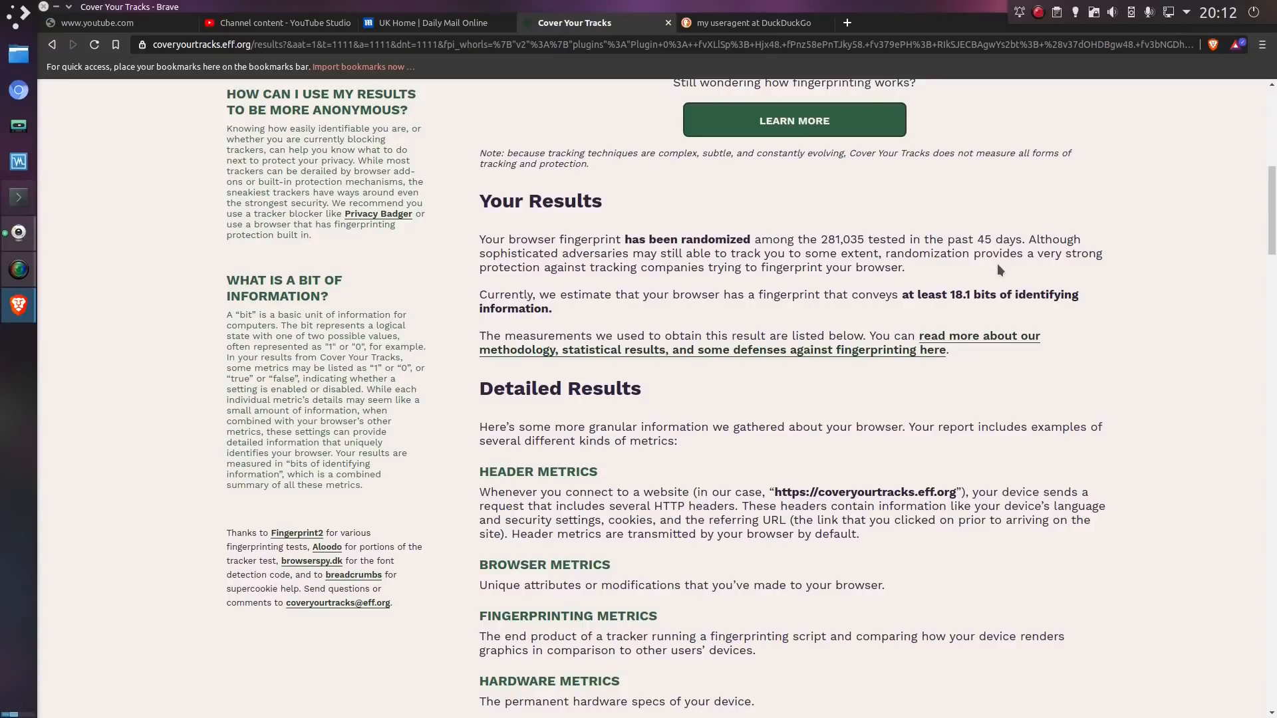
{"action": "scroll", "coordinate": [931, 266], "scroll_direction": "up", "scroll_amount": 8}
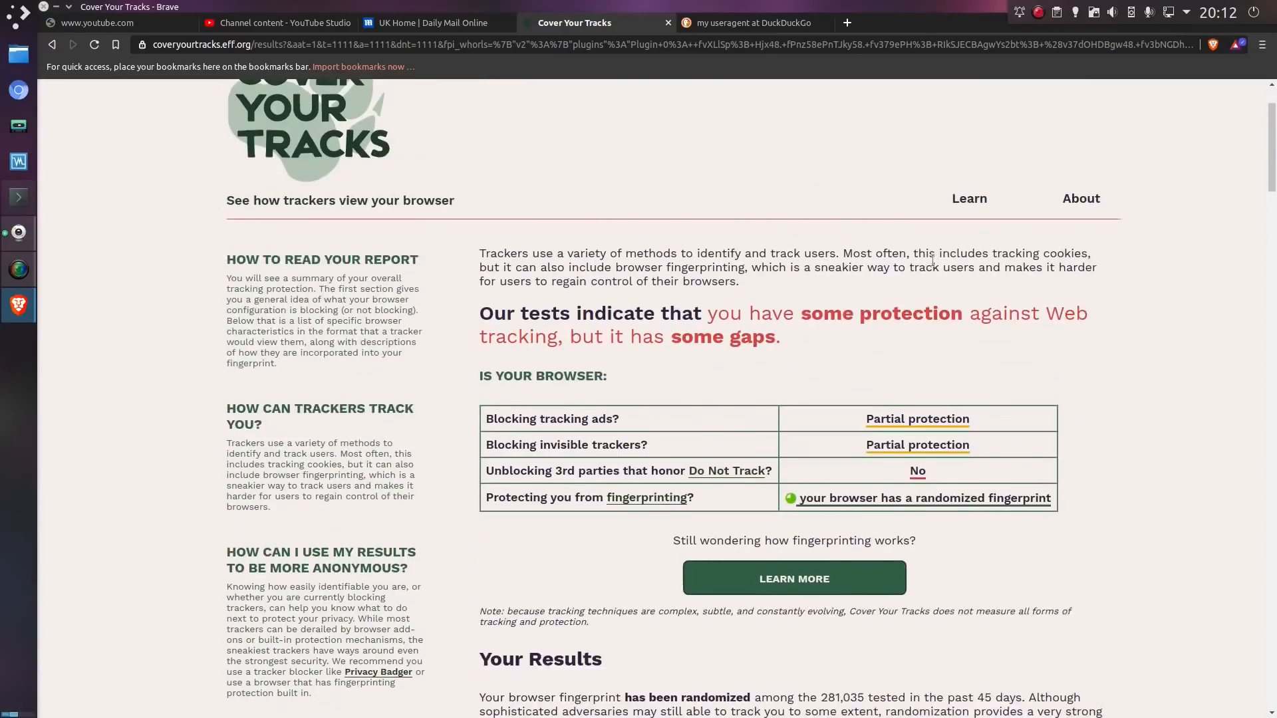
Set the Shields for coveryourtracks.eff.org to "Trackers & ads blocked (aggressive)".
{"action": "left_click", "coordinate": [1212, 45]}
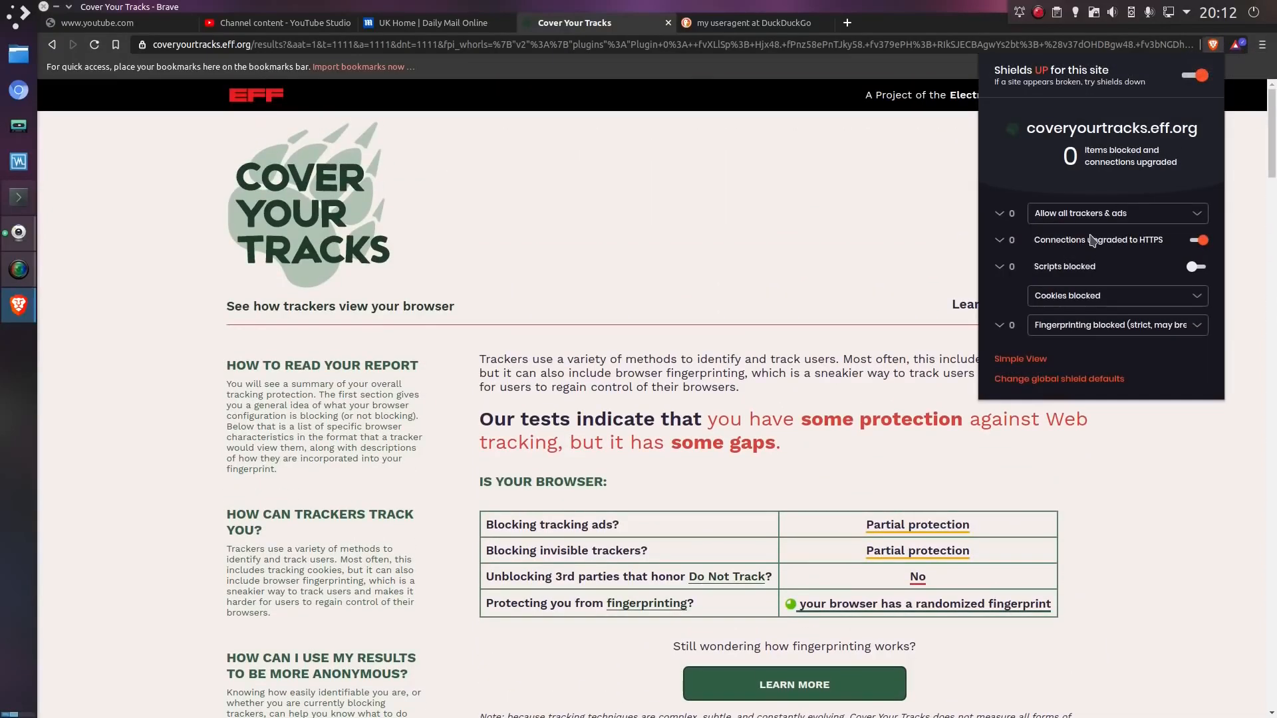
{"action": "left_click", "coordinate": [1091, 214]}
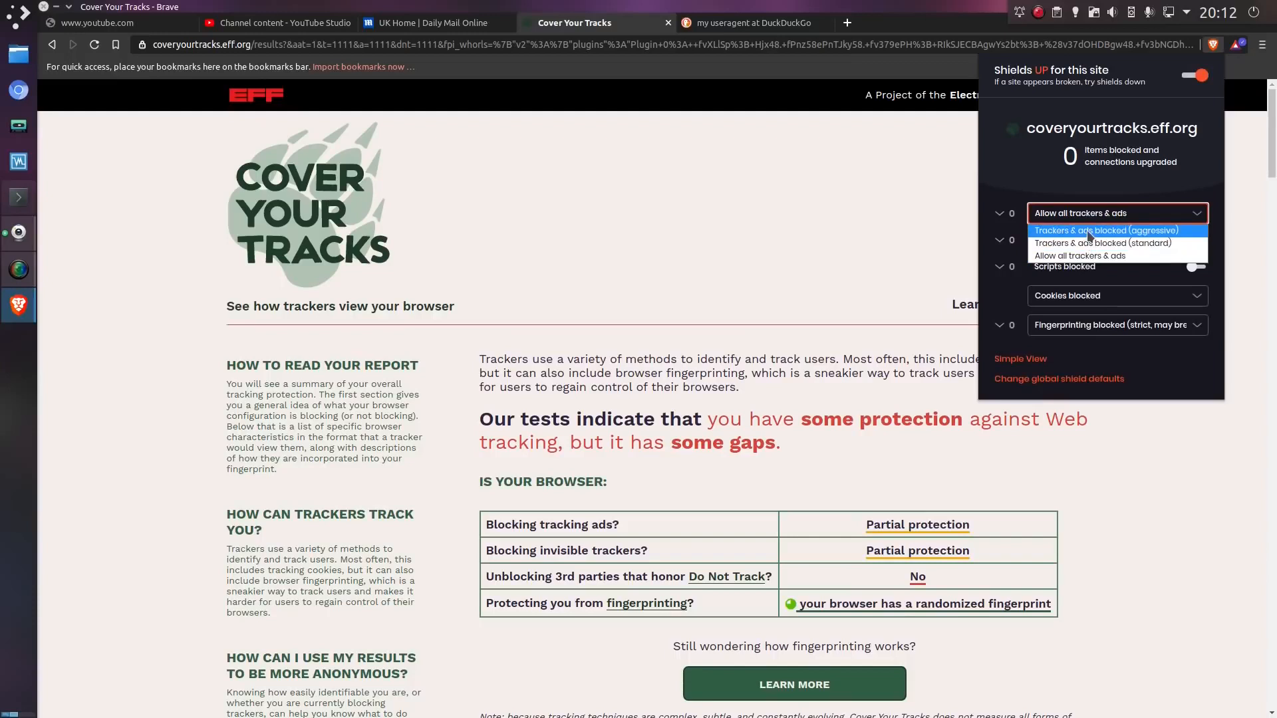
{"action": "left_click", "coordinate": [1090, 233]}
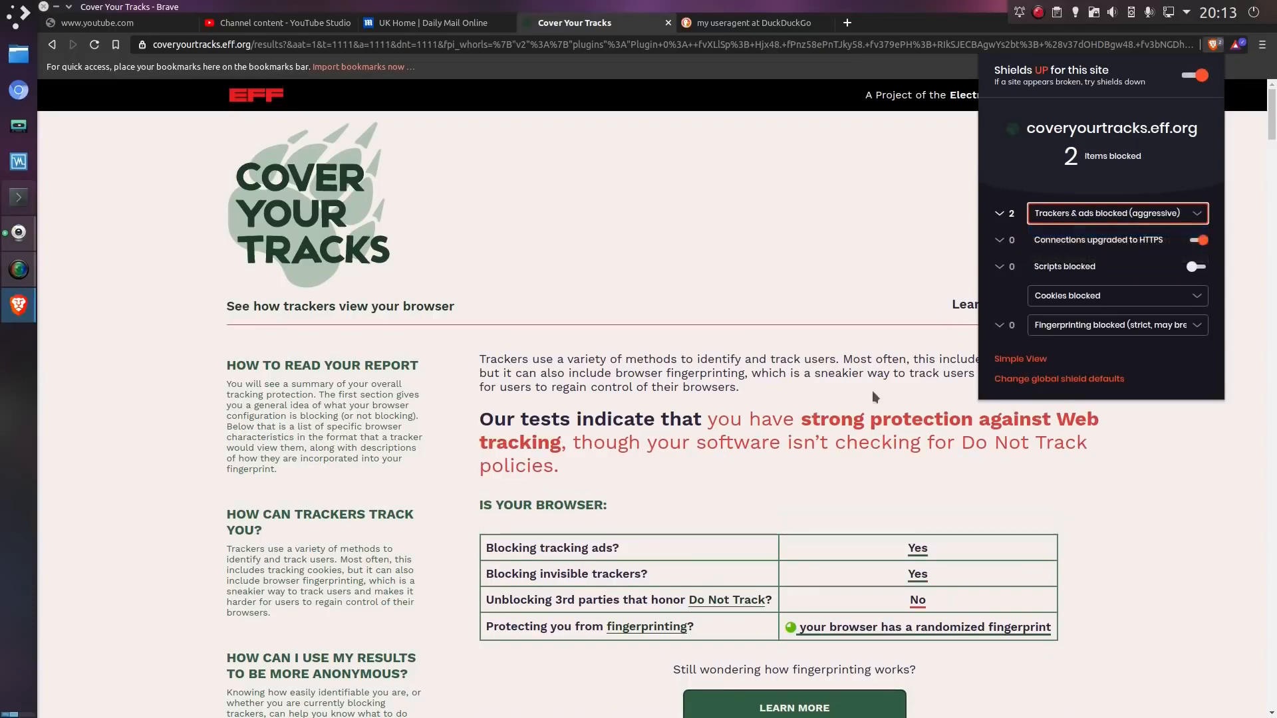
{"action": "left_click", "coordinate": [800, 517]}
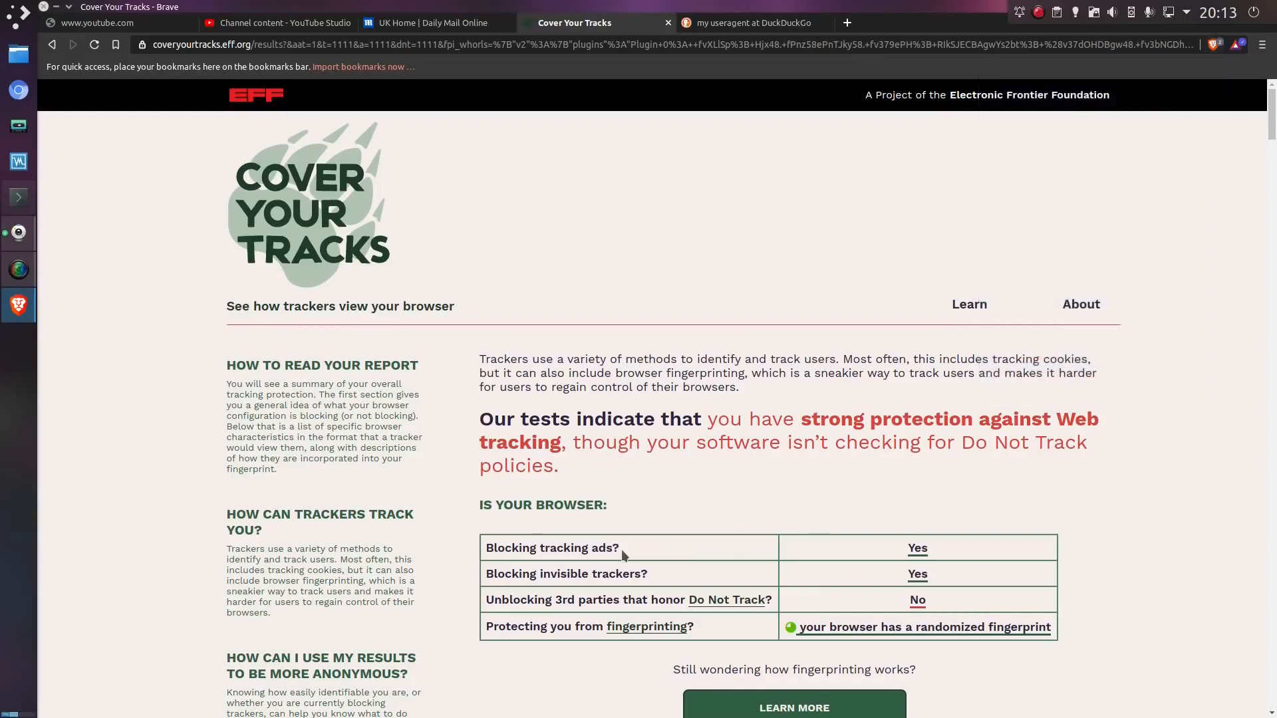
Examine the updated Cover Your Tracks report, from the ad and tracker blocking rows to the detailed fingerprint results.
{"action": "left_click_drag", "start_coordinate": [784, 549], "coordinate": [975, 575]}
{"action": "left_click", "coordinate": [1121, 550]}
{"action": "scroll", "coordinate": [1103, 548], "scroll_direction": "down", "scroll_amount": 5}
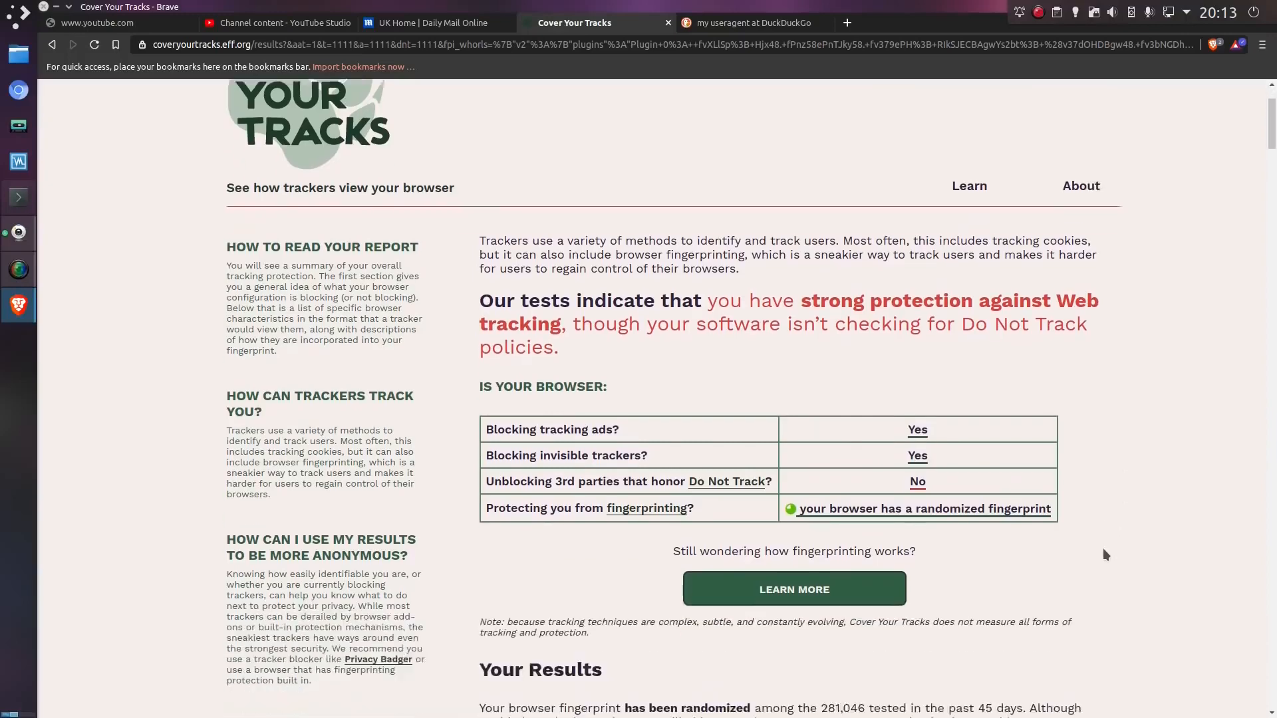
{"action": "scroll", "coordinate": [1063, 546], "scroll_direction": "down", "scroll_amount": 3}
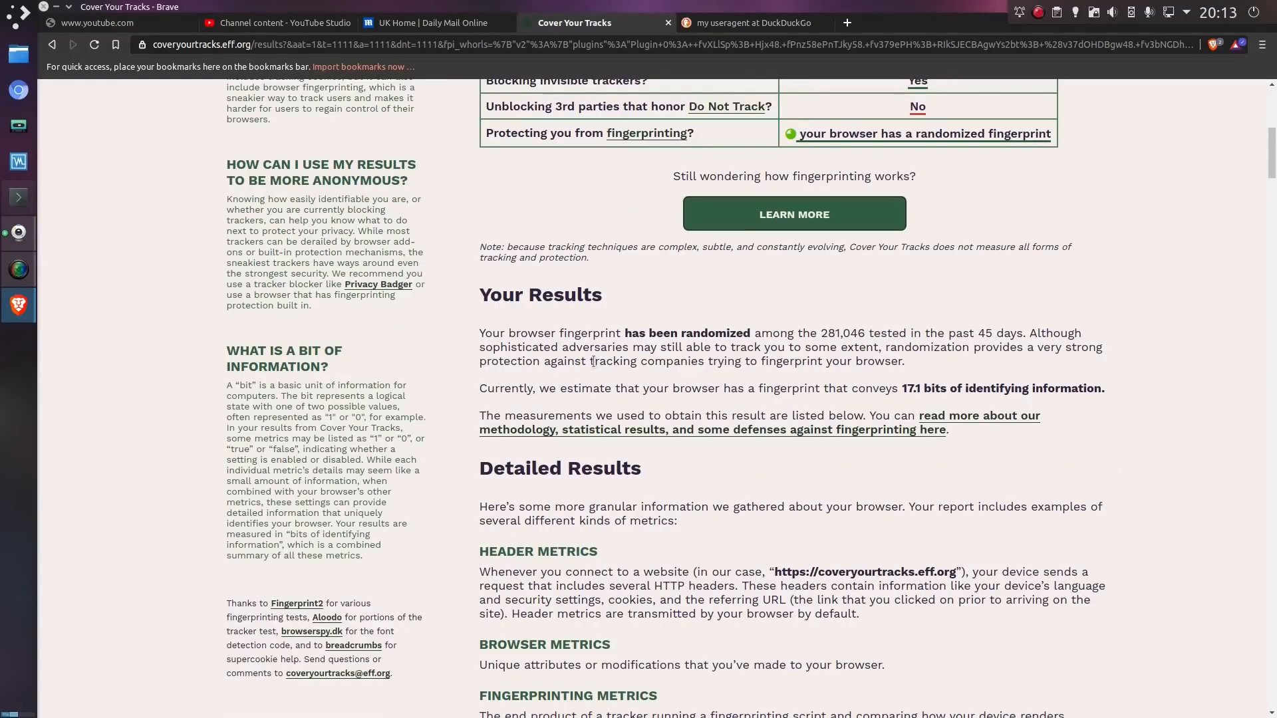
{"action": "scroll", "coordinate": [594, 361], "scroll_direction": "down", "scroll_amount": 3}
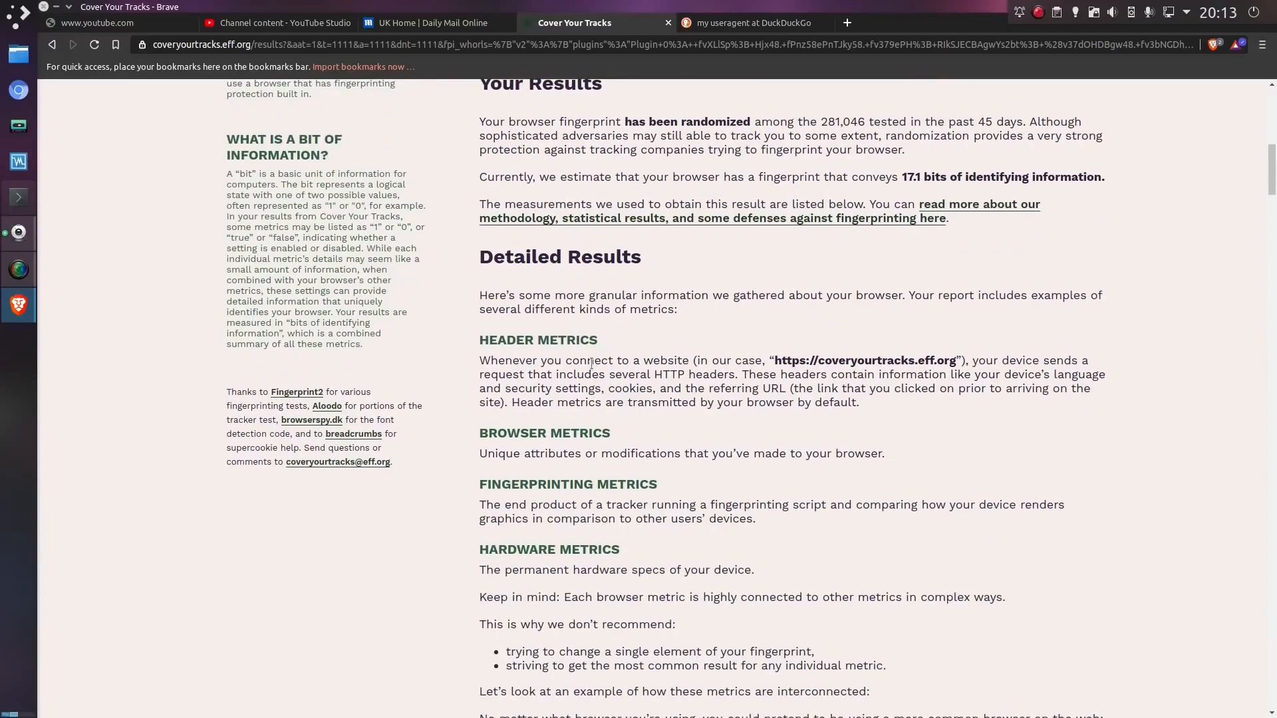
{"action": "scroll", "coordinate": [757, 376], "scroll_direction": "up", "scroll_amount": 7}
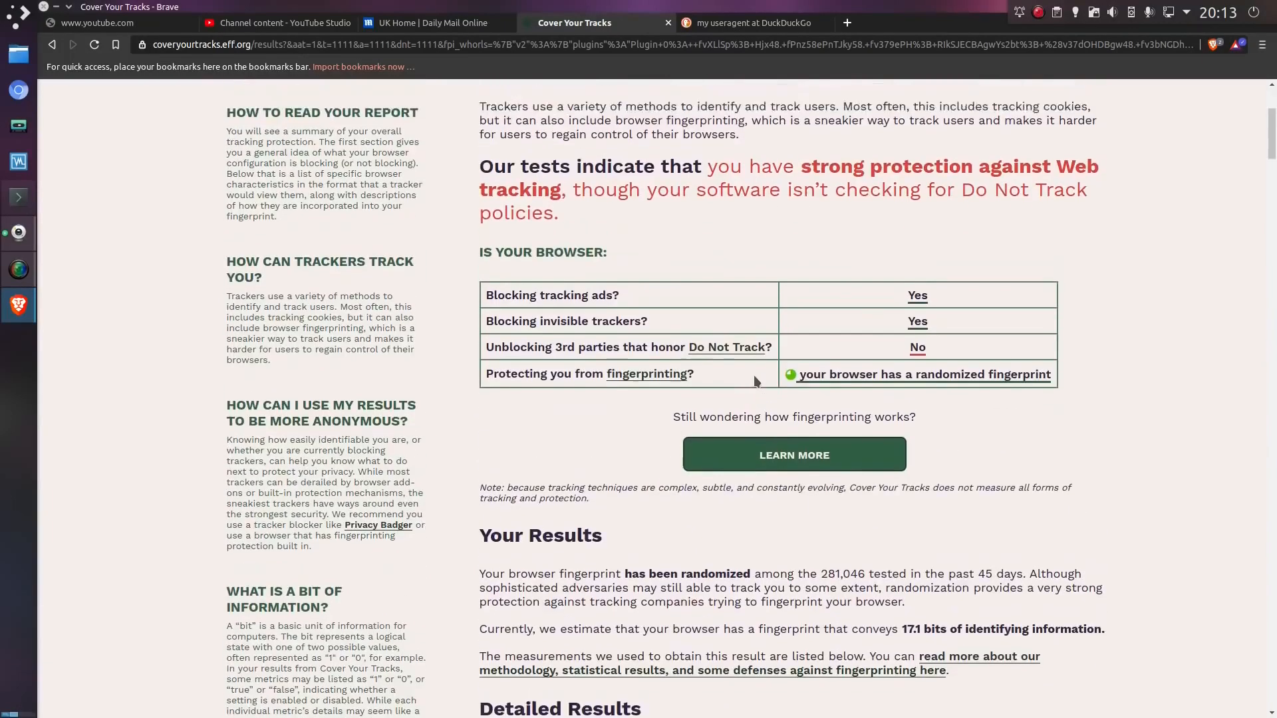
{"action": "scroll", "coordinate": [756, 381], "scroll_direction": "up", "scroll_amount": 4}
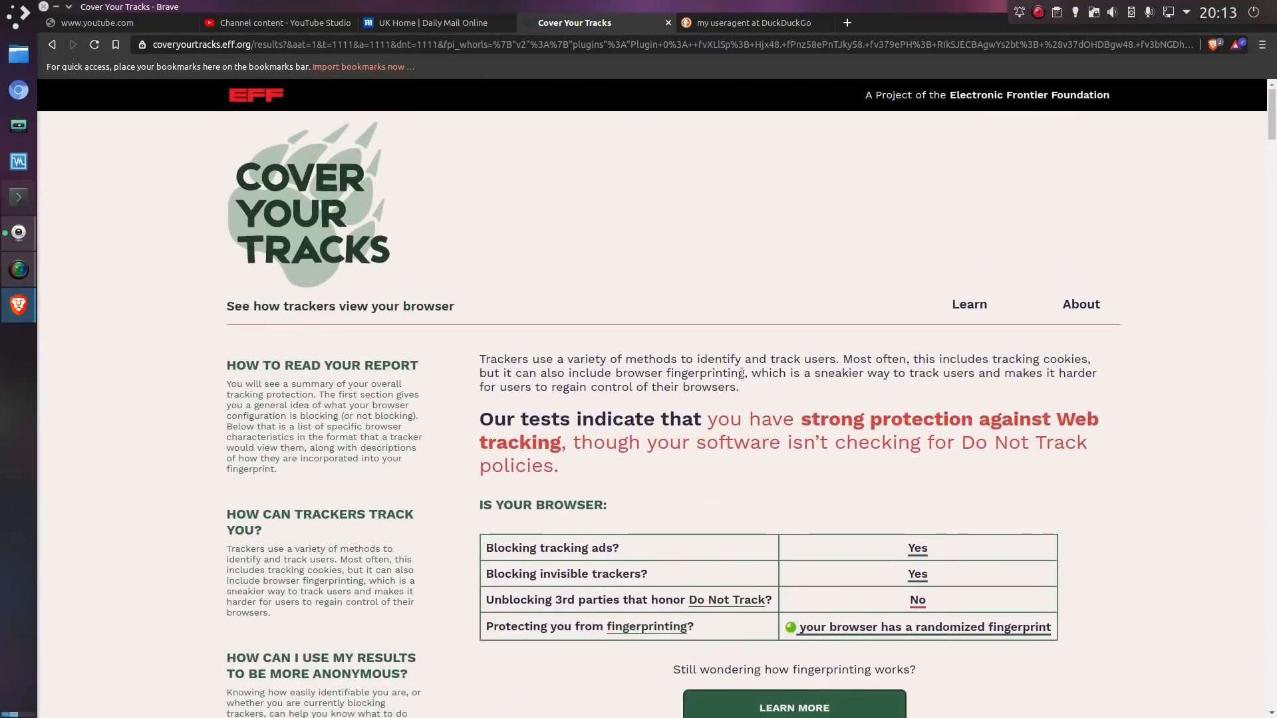
Load the About Brave page in a new tab and review the "Automatically redirect .onion sites" option in the Extensions settings.
{"action": "left_click", "coordinate": [847, 23]}
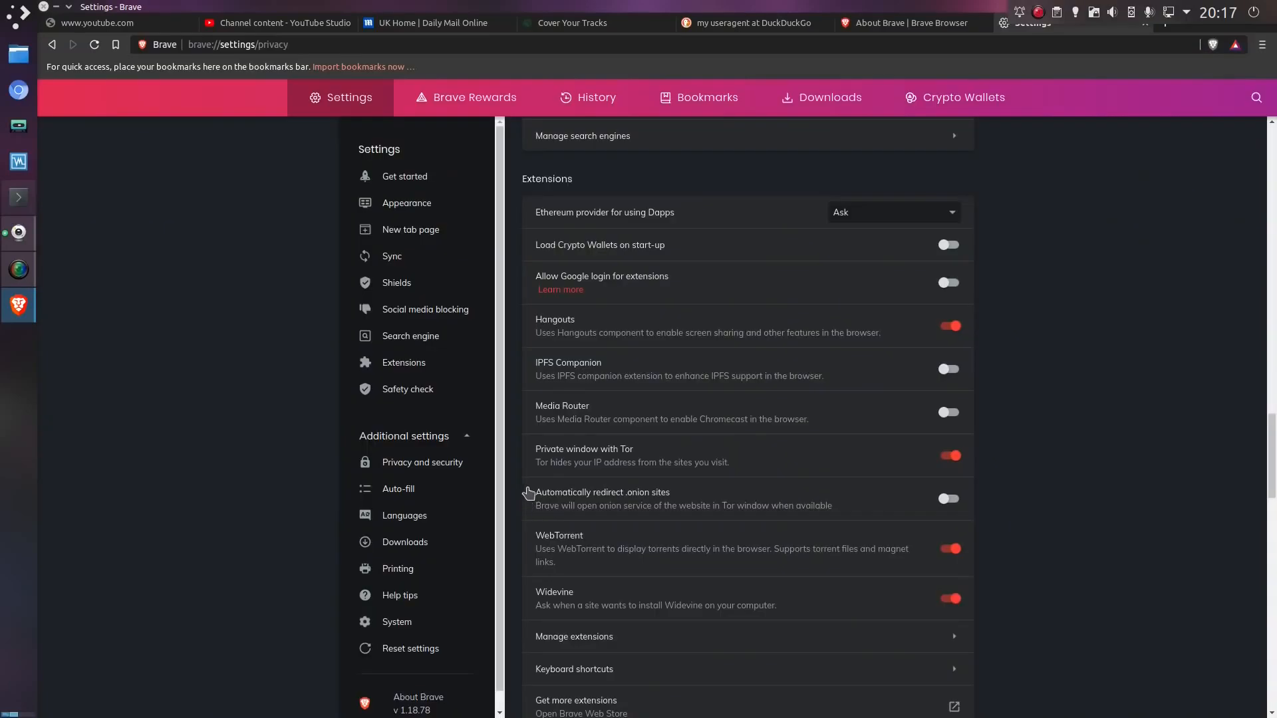
{"action": "left_click_drag", "start_coordinate": [532, 493], "coordinate": [938, 509]}
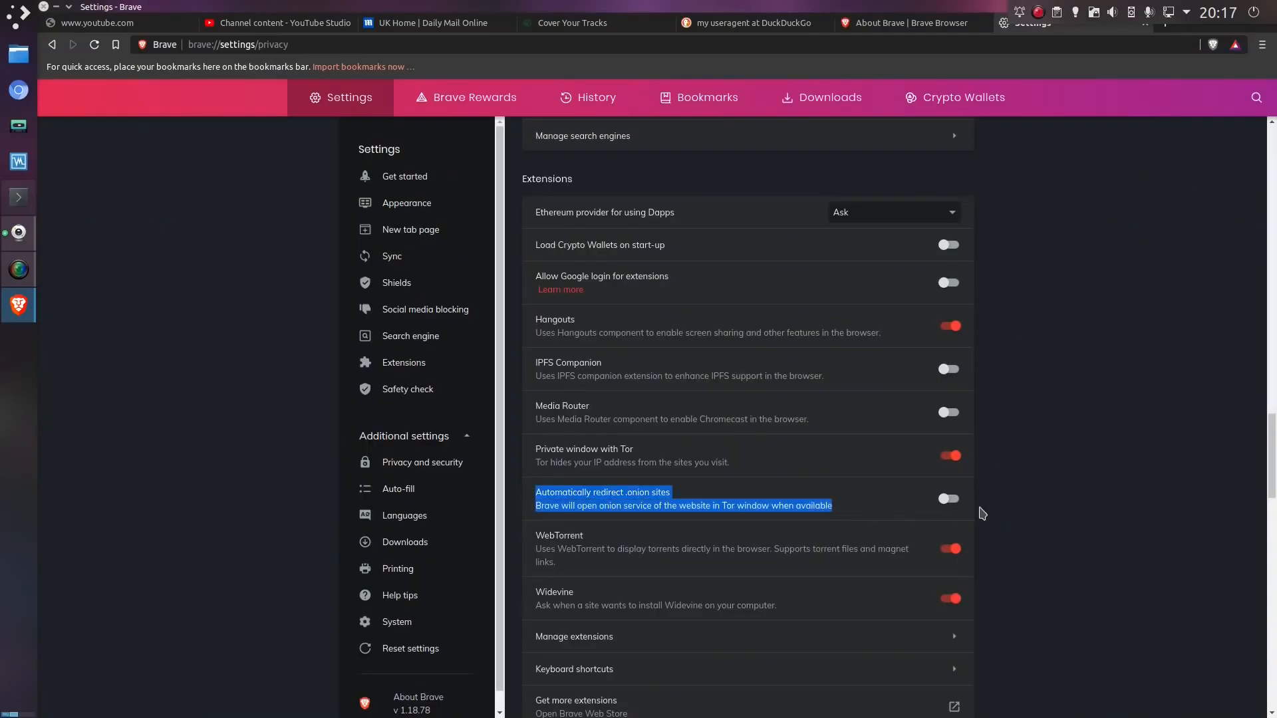
{"action": "left_click", "coordinate": [1039, 492]}
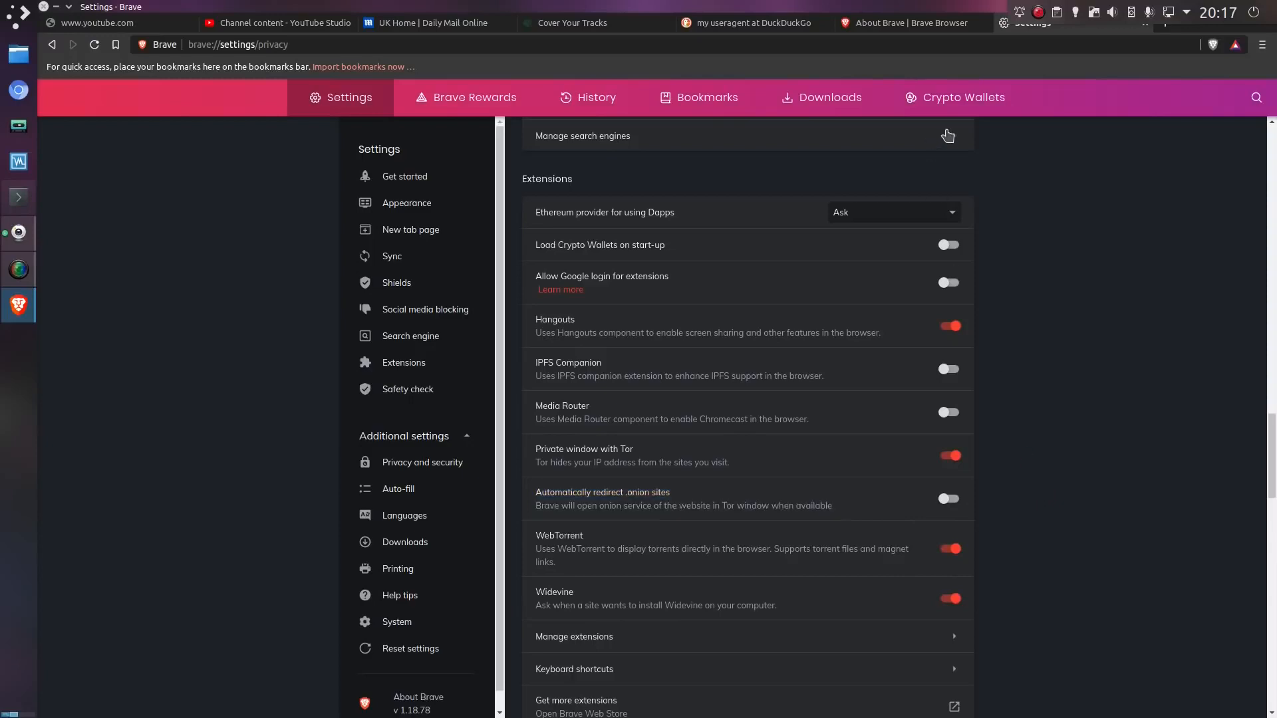
Open the brave.com/about page in a Tor window and check the public IP address on iplocation.net.
{"action": "left_click", "coordinate": [915, 27]}
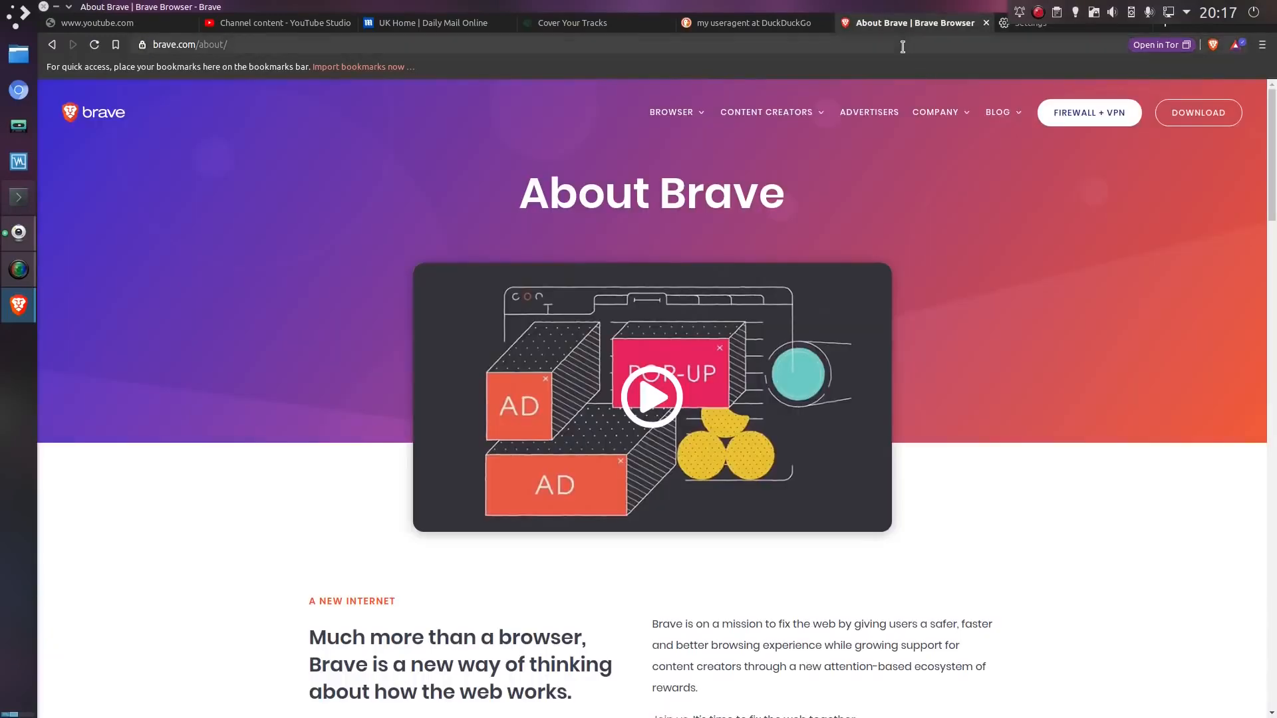
{"action": "left_click", "coordinate": [1157, 45]}
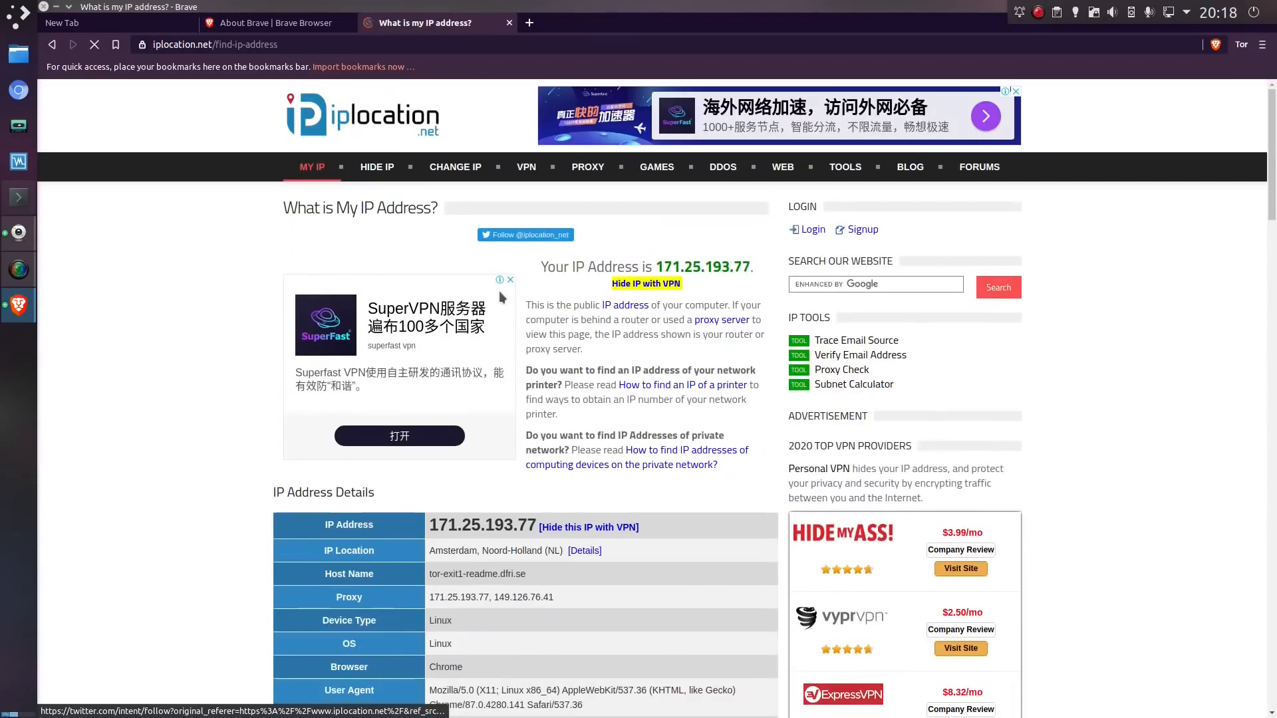
{"action": "left_click_drag", "start_coordinate": [543, 267], "coordinate": [758, 280]}
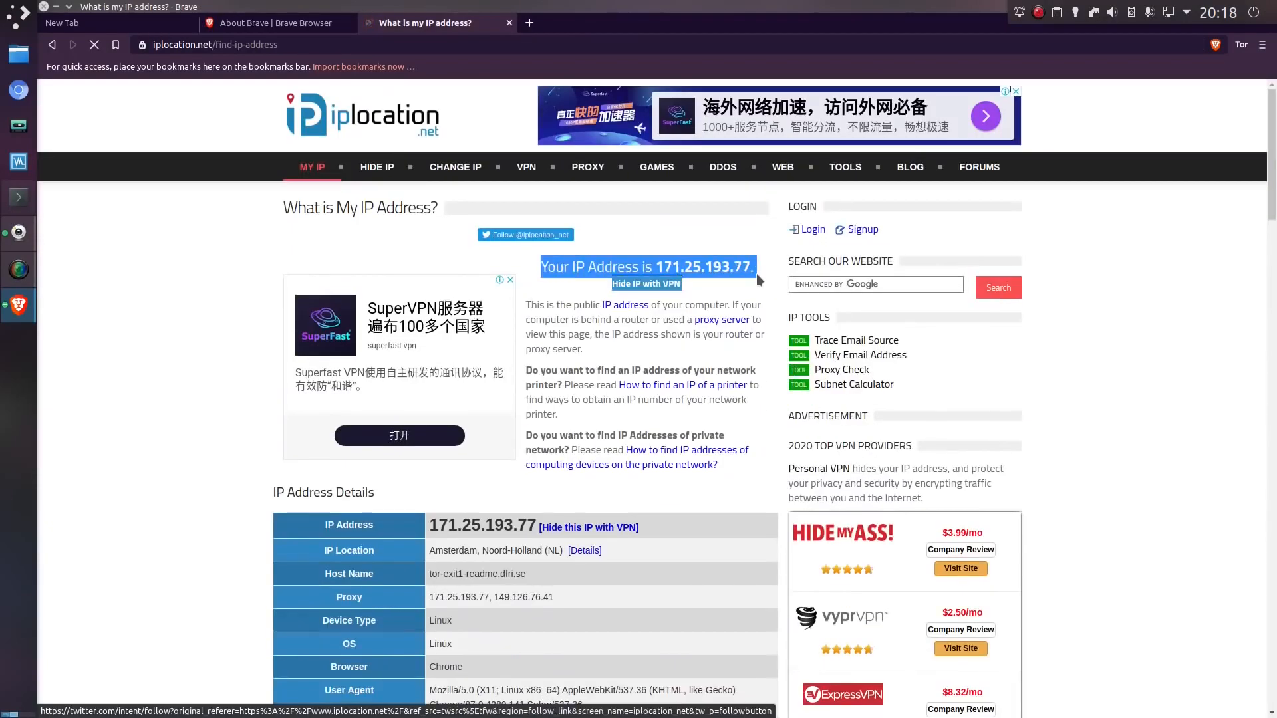
{"action": "left_click", "coordinate": [759, 271]}
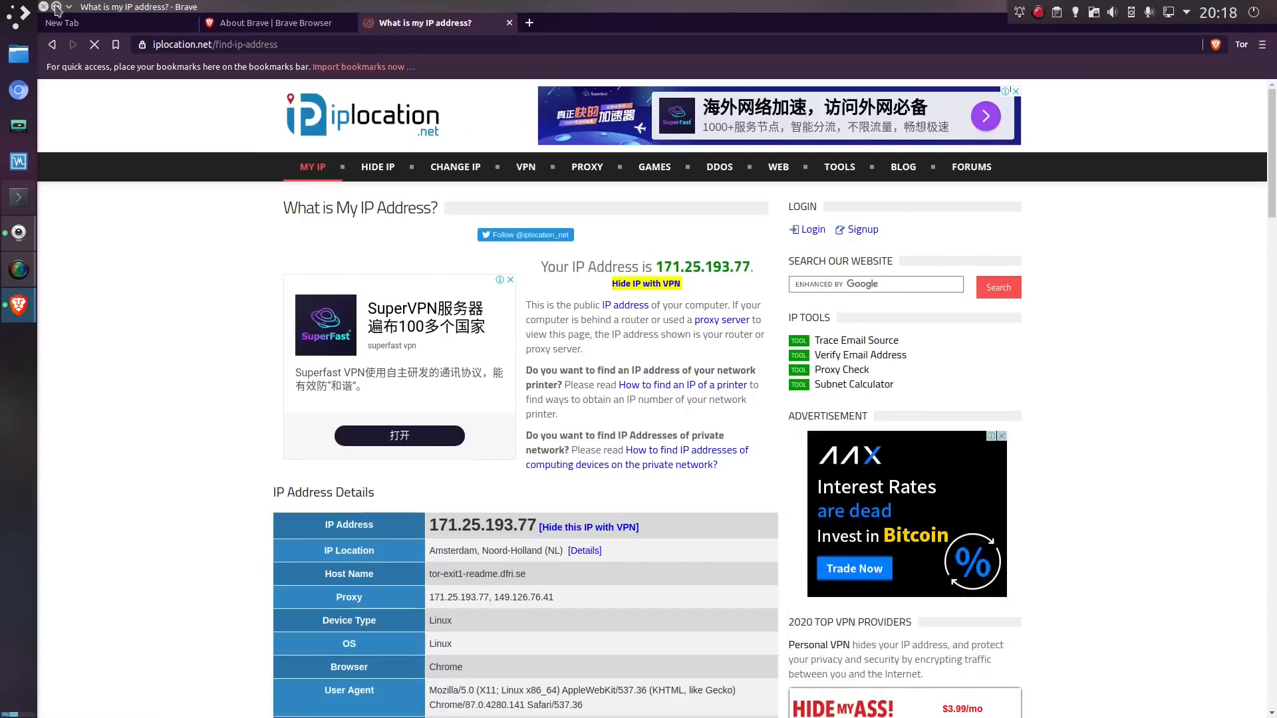
Minimise the Tor window, open a new private window to view its start page, and close it.
{"action": "left_click", "coordinate": [57, 7]}
{"action": "left_click", "coordinate": [1262, 44]}
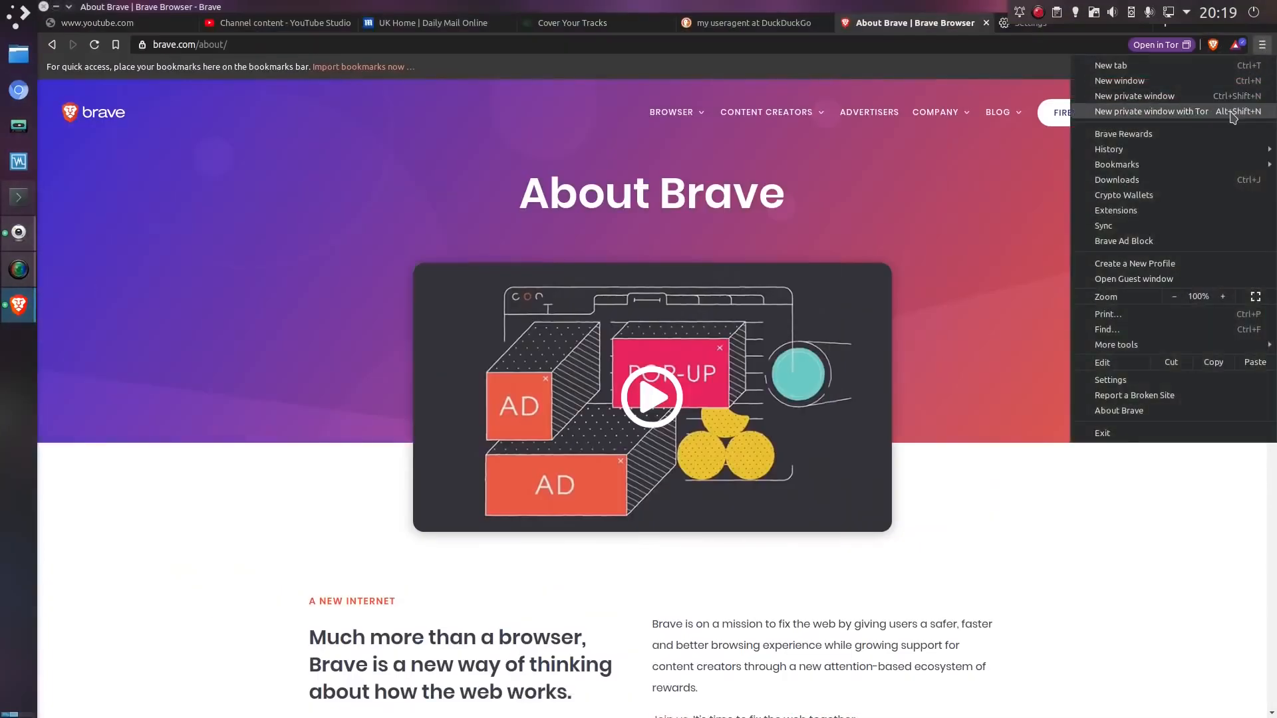
{"action": "left_click", "coordinate": [1212, 99]}
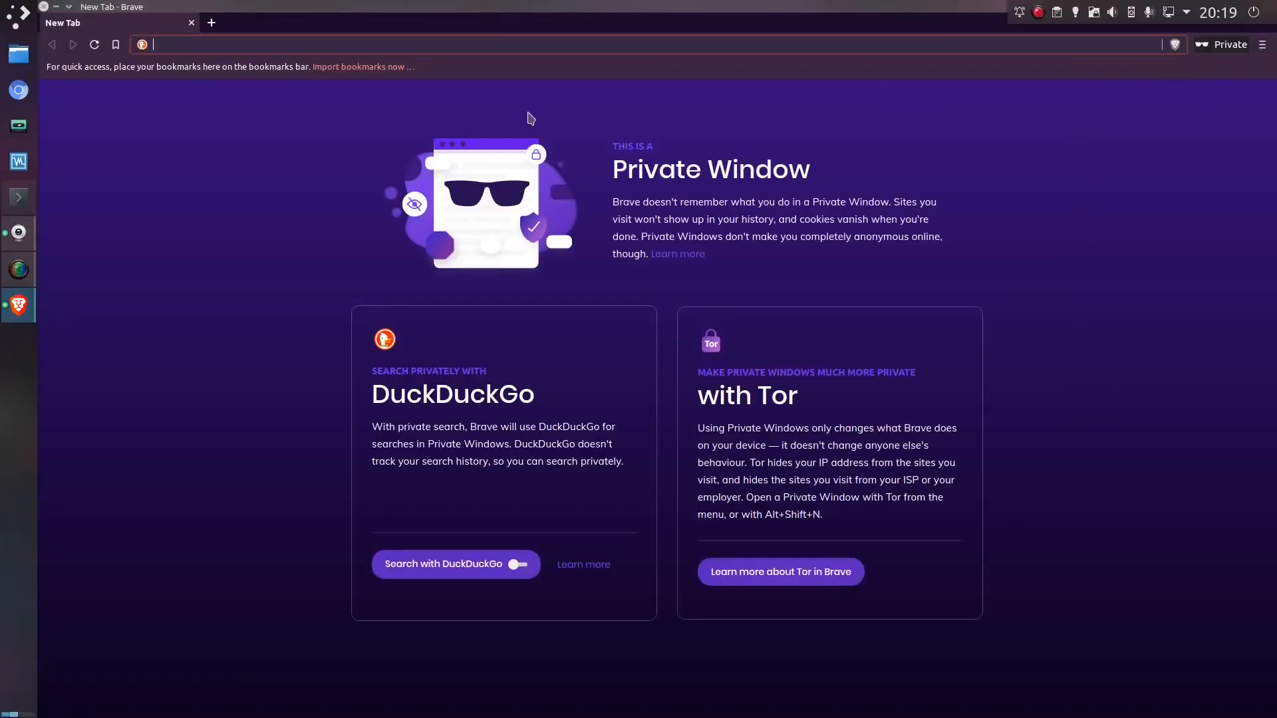
{"action": "left_click", "coordinate": [44, 8]}
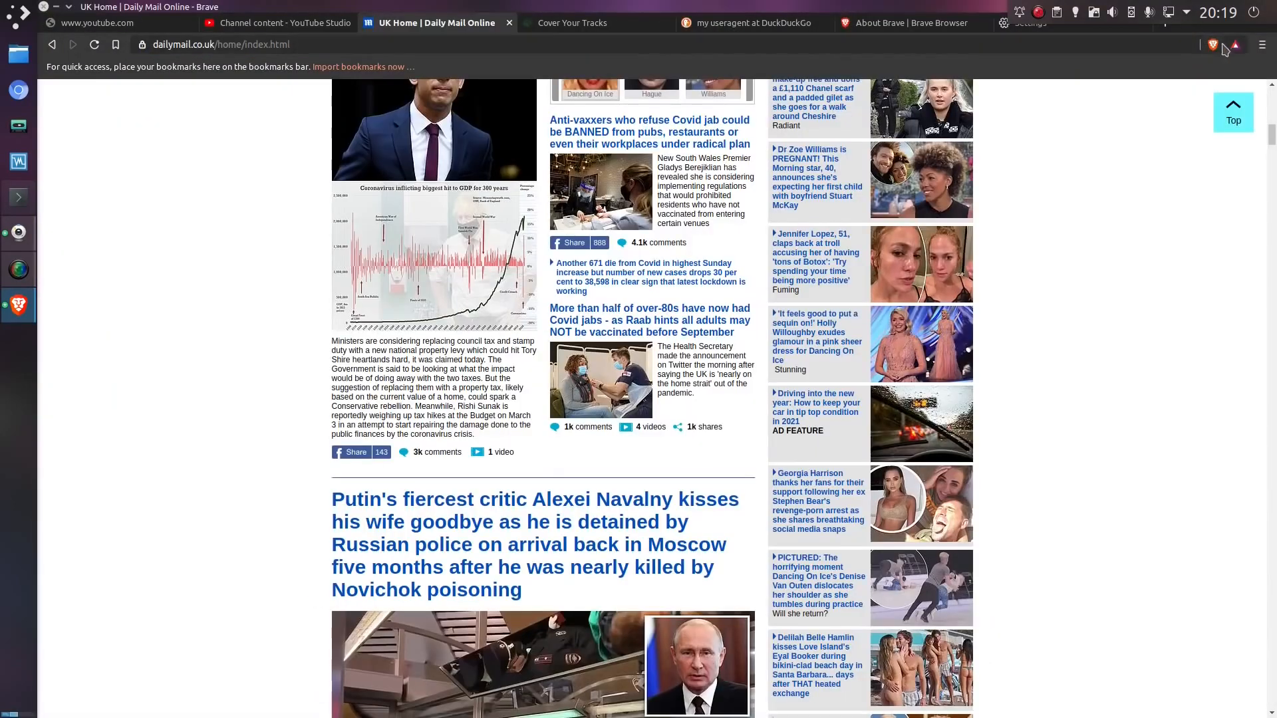
{"action": "left_click", "coordinate": [1214, 45]}
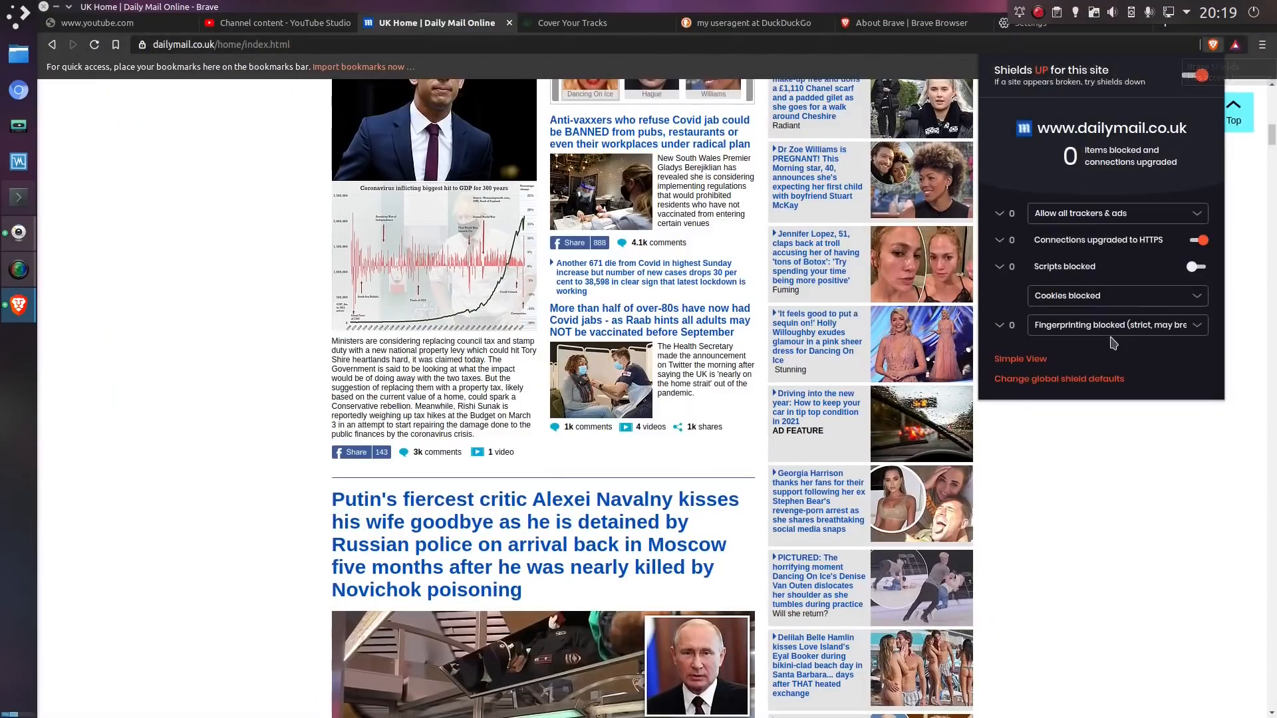
{"action": "left_click", "coordinate": [1094, 298]}
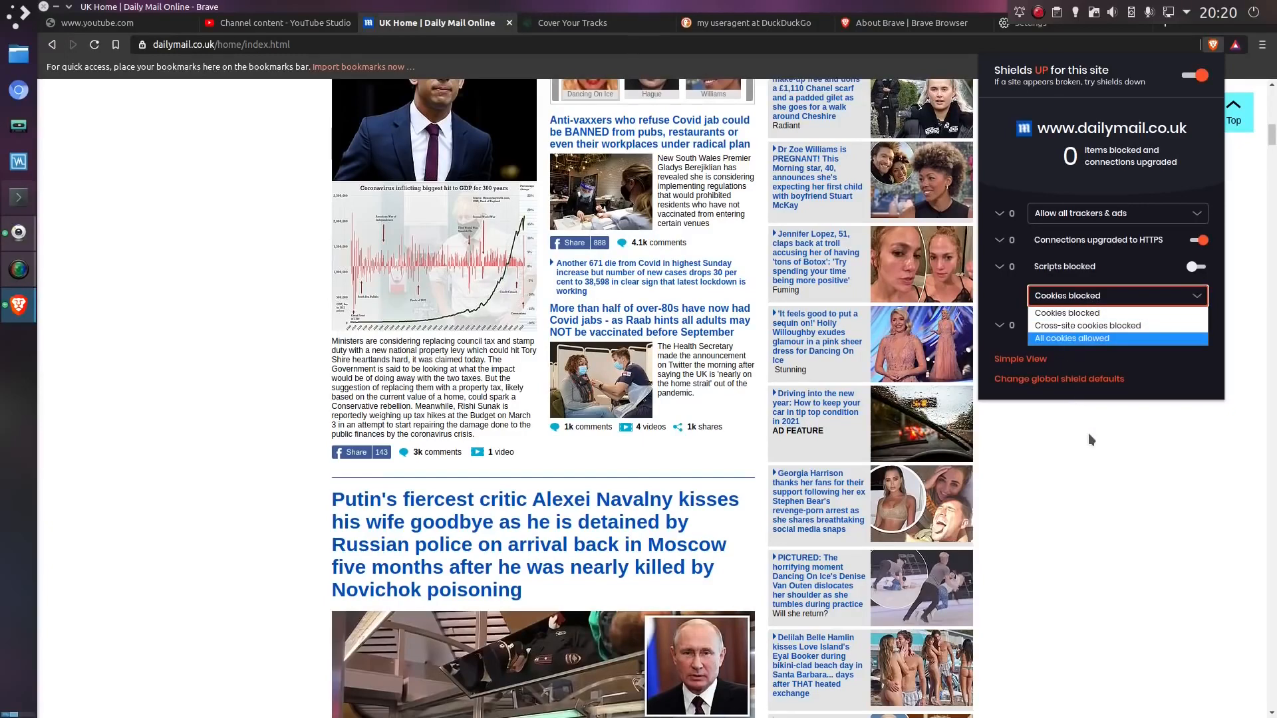
{"action": "key", "text": "Escape"}
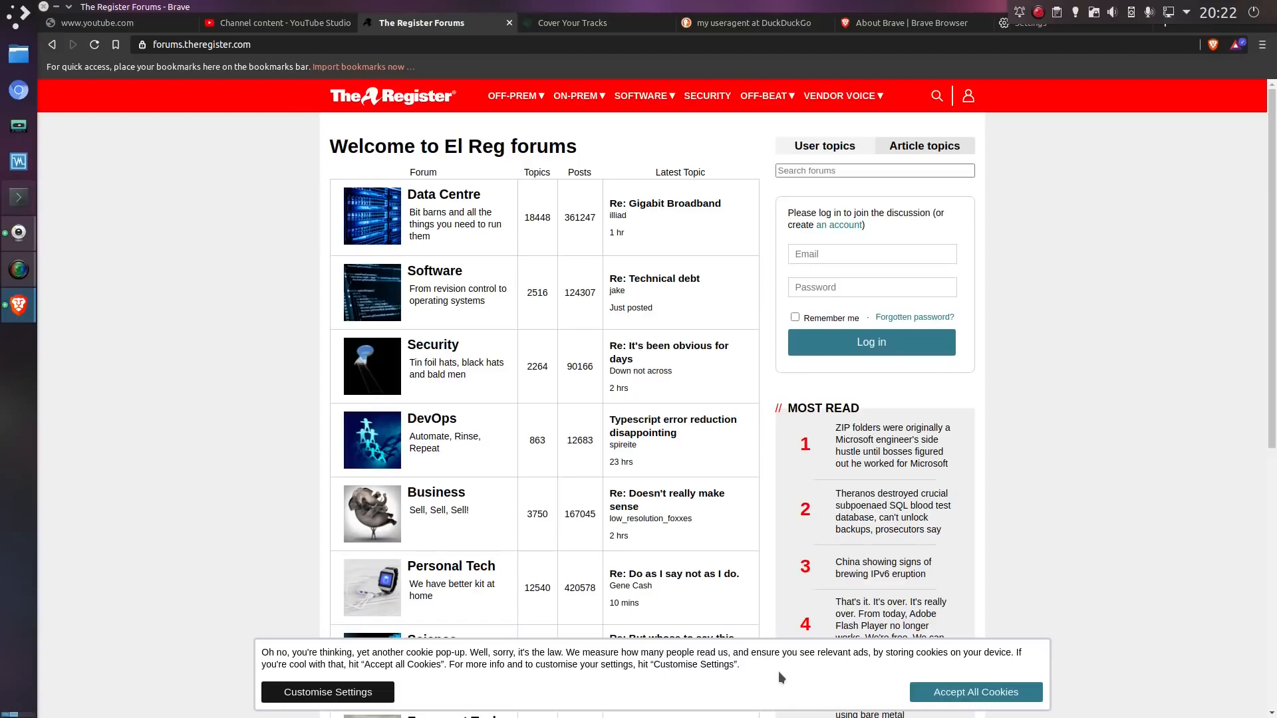
Block the message text of the cookie banner on The Register forums using Brave's suggested CSS selector.
{"action": "left_click_drag", "start_coordinate": [264, 655], "coordinate": [808, 683]}
{"action": "left_click", "coordinate": [1090, 623]}
{"action": "right_click", "coordinate": [852, 668]}
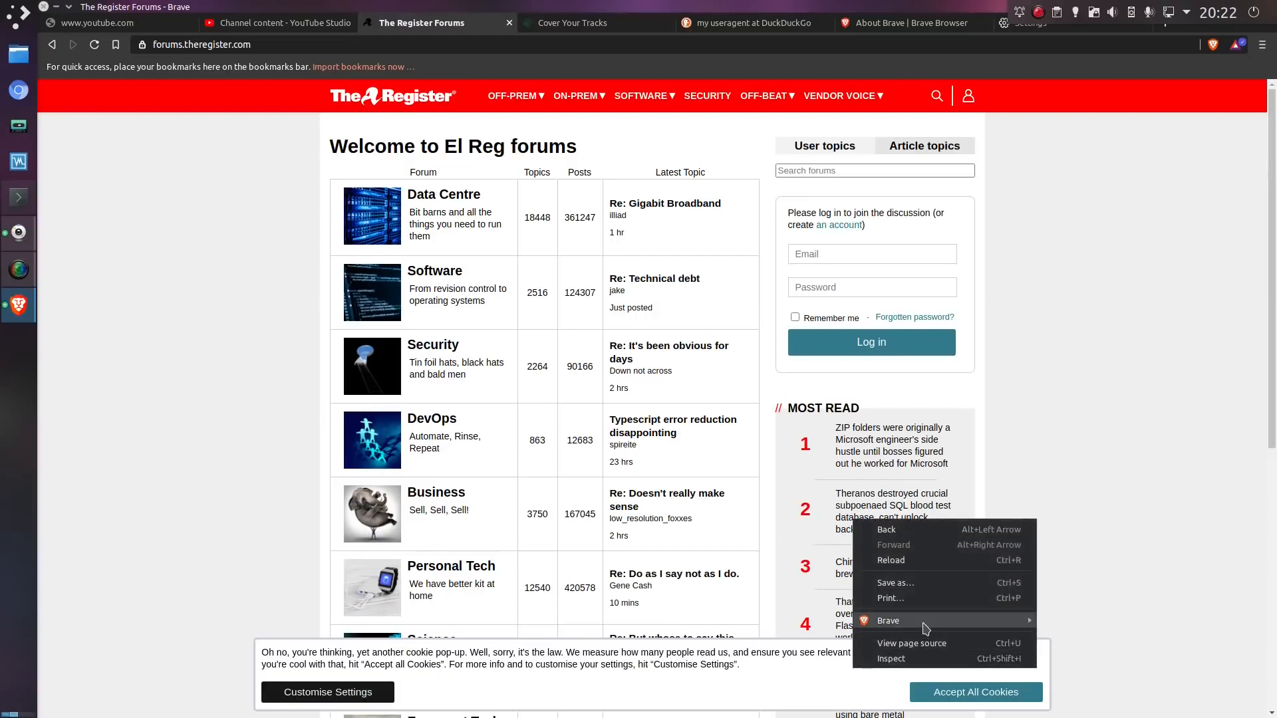
{"action": "mouse_move", "coordinate": [923, 622]}
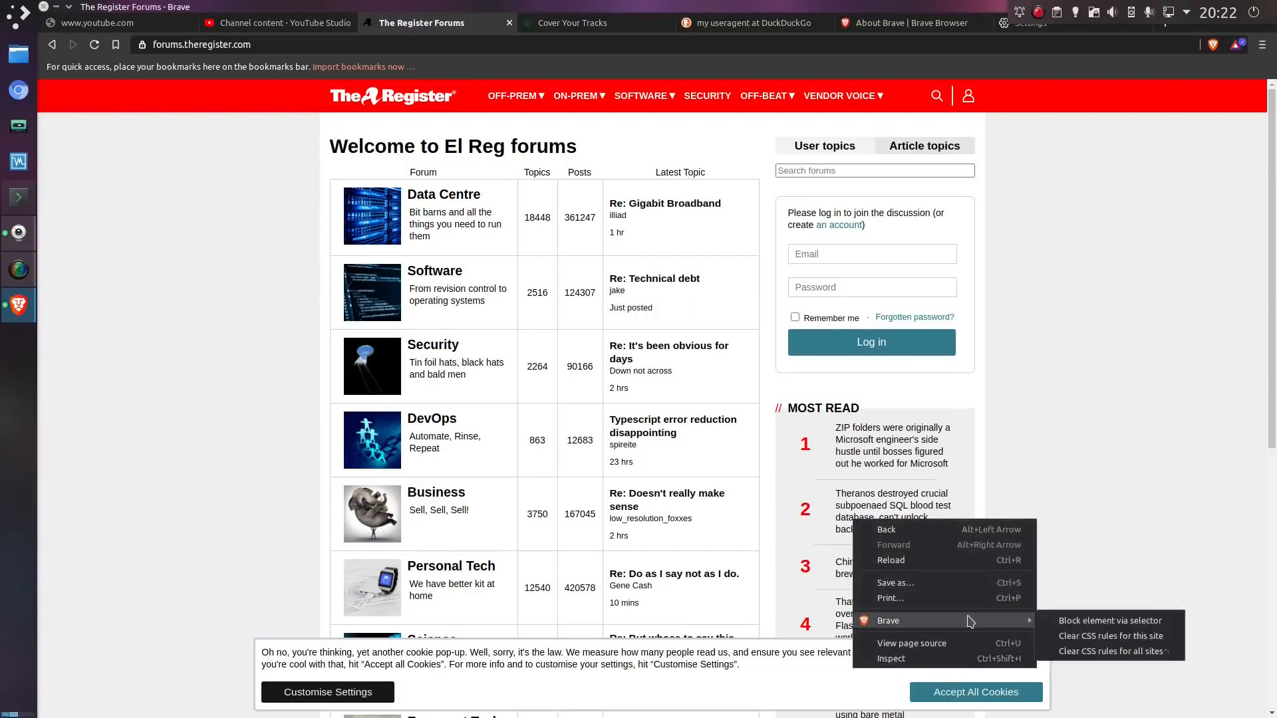
{"action": "left_click", "coordinate": [1076, 621]}
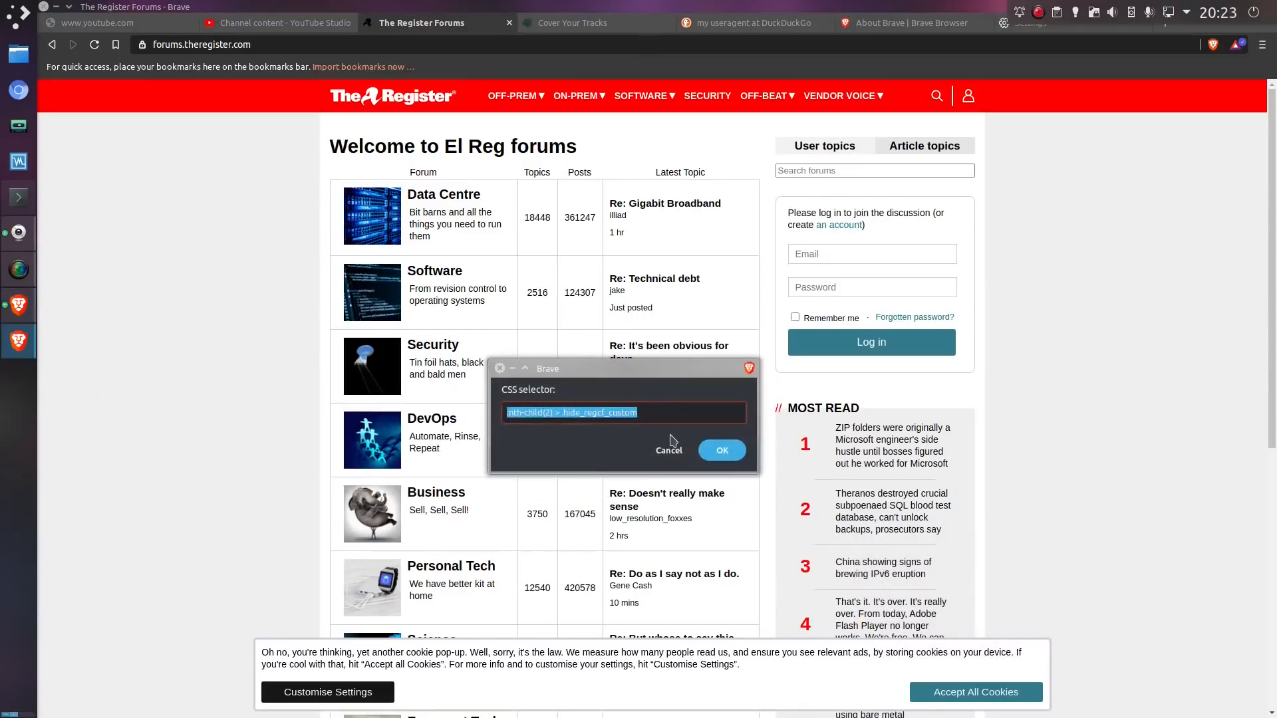
{"action": "left_click", "coordinate": [723, 450]}
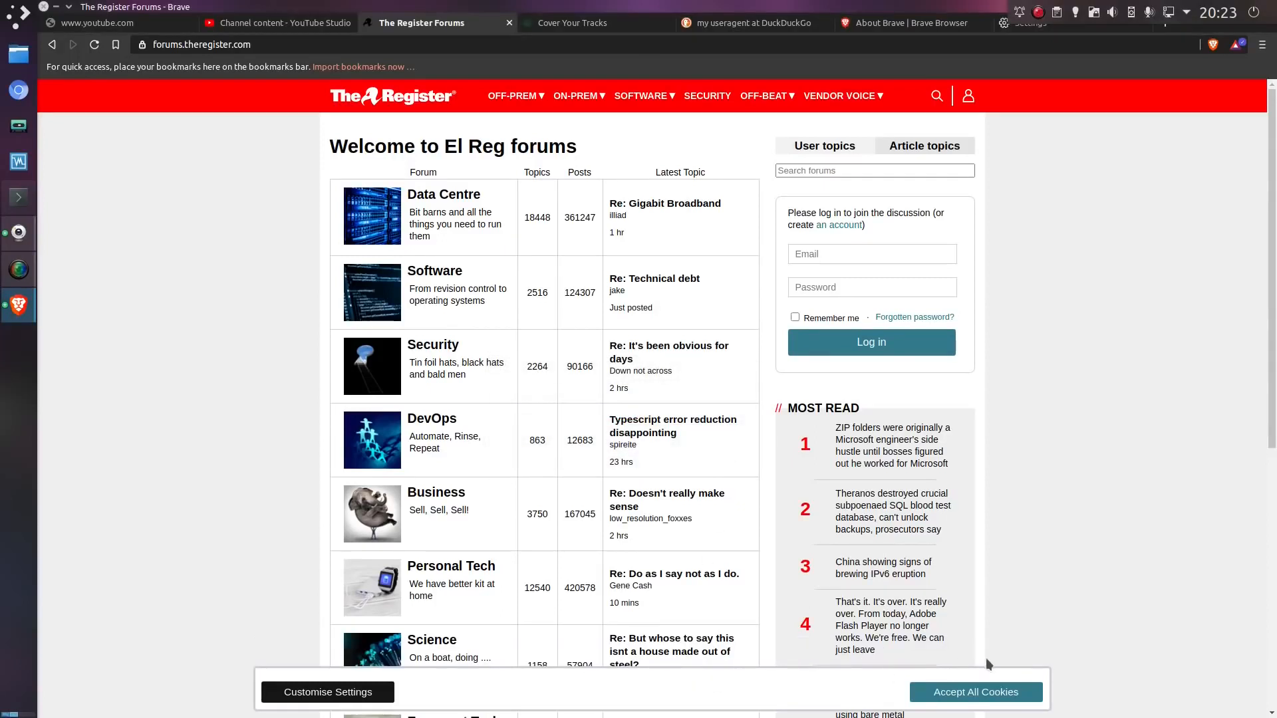
Clear the CSS blocking rules for all sites.
{"action": "right_click", "coordinate": [1006, 656]}
{"action": "mouse_move", "coordinate": [1037, 607]}
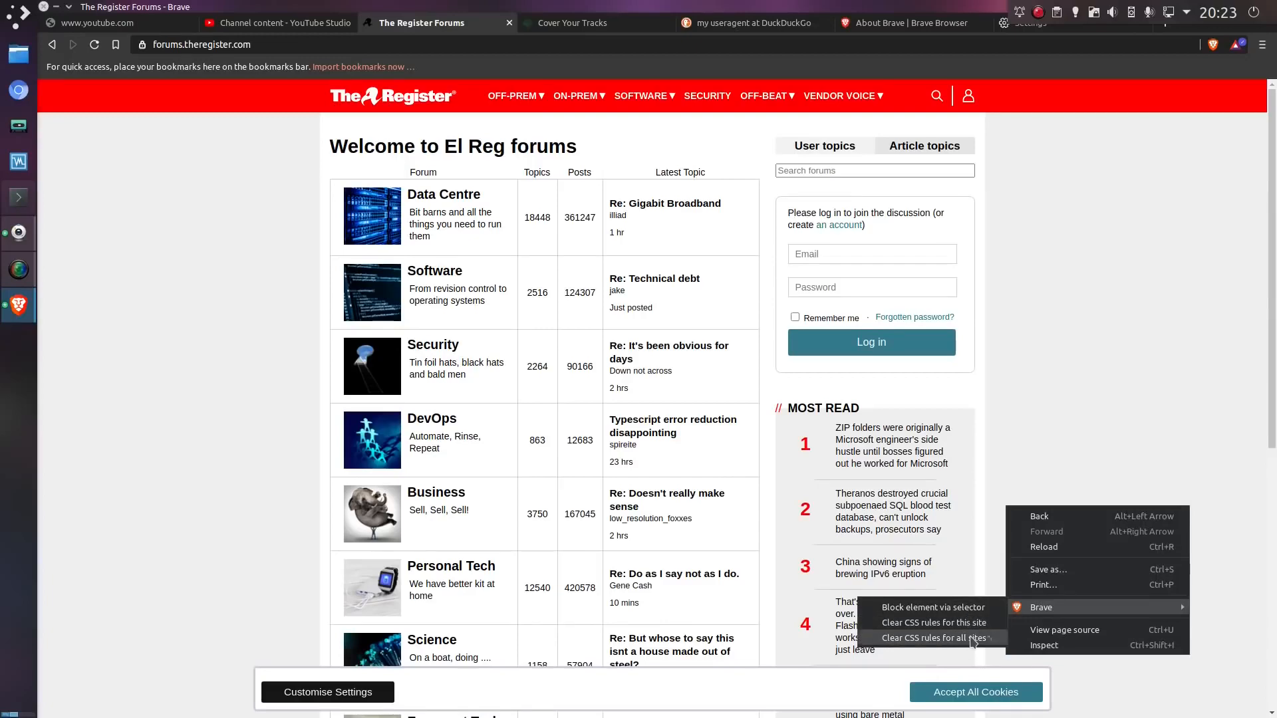
{"action": "left_click", "coordinate": [970, 638]}
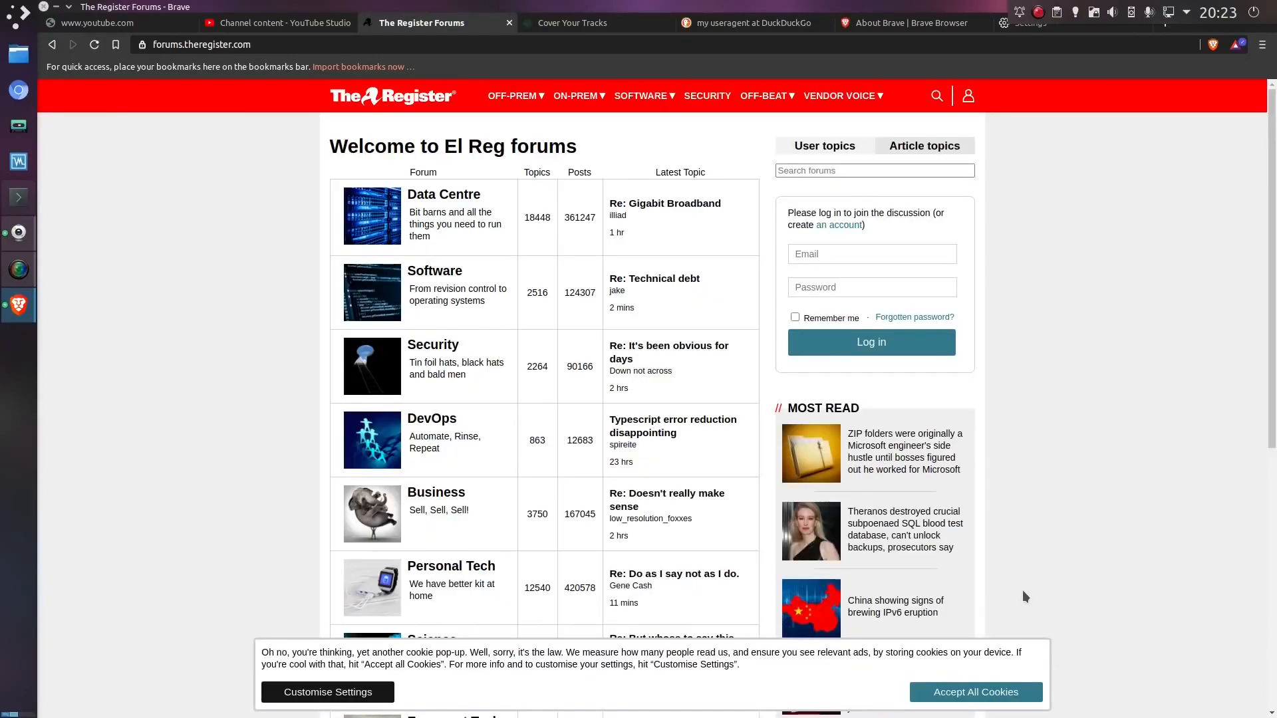
Block the whole cookie banner on The Register forums with the CSS selector .RegCTBWF_wrapper.
{"action": "right_click", "coordinate": [1062, 691]}
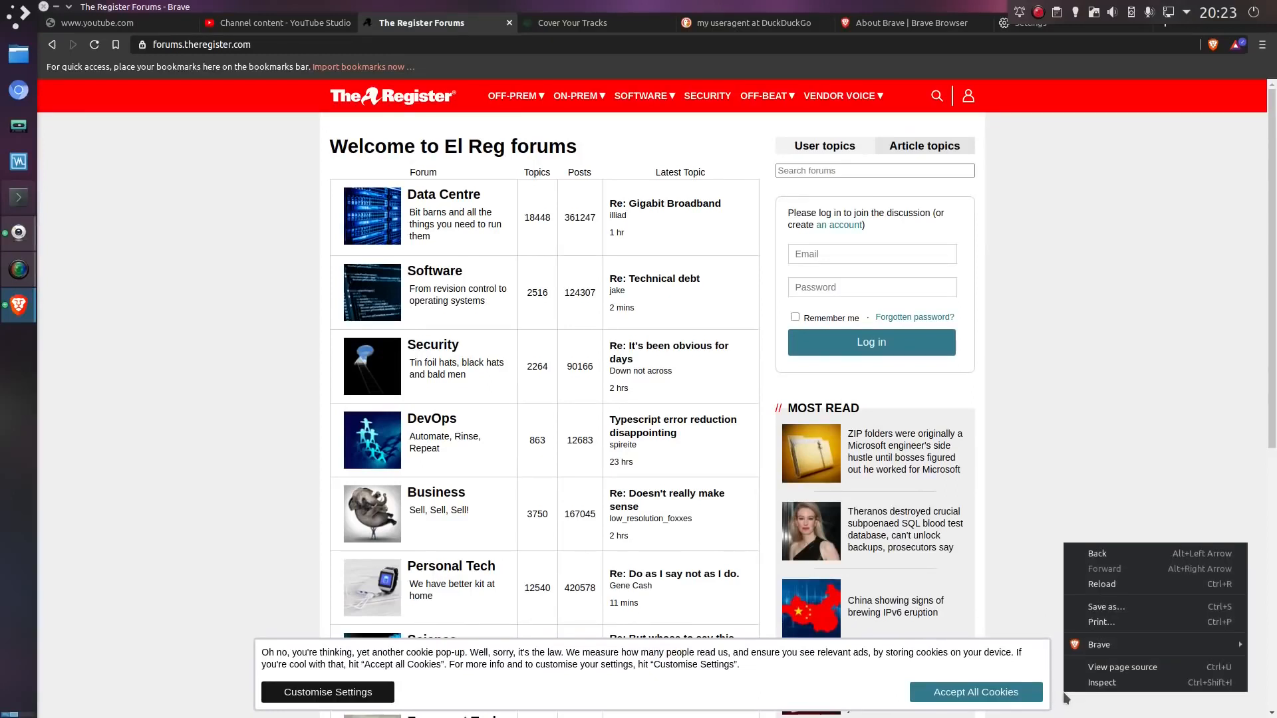
{"action": "mouse_move", "coordinate": [1101, 639]}
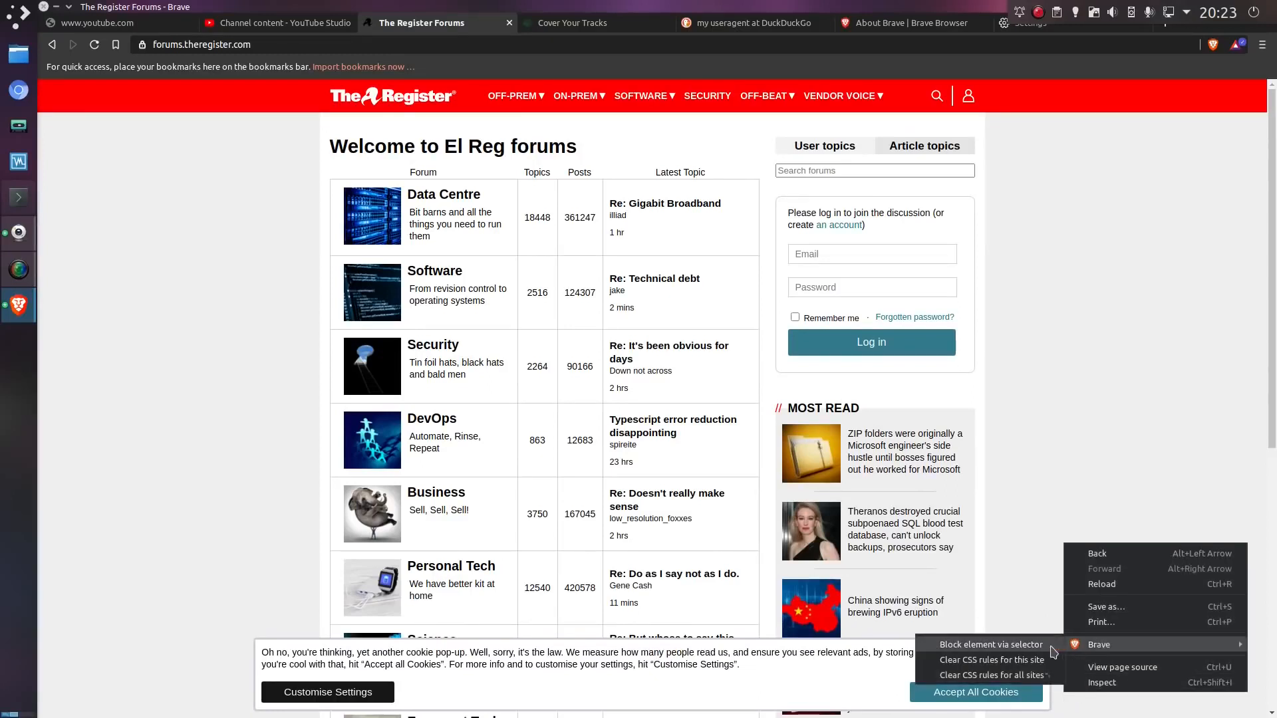
{"action": "left_click", "coordinate": [1051, 645]}
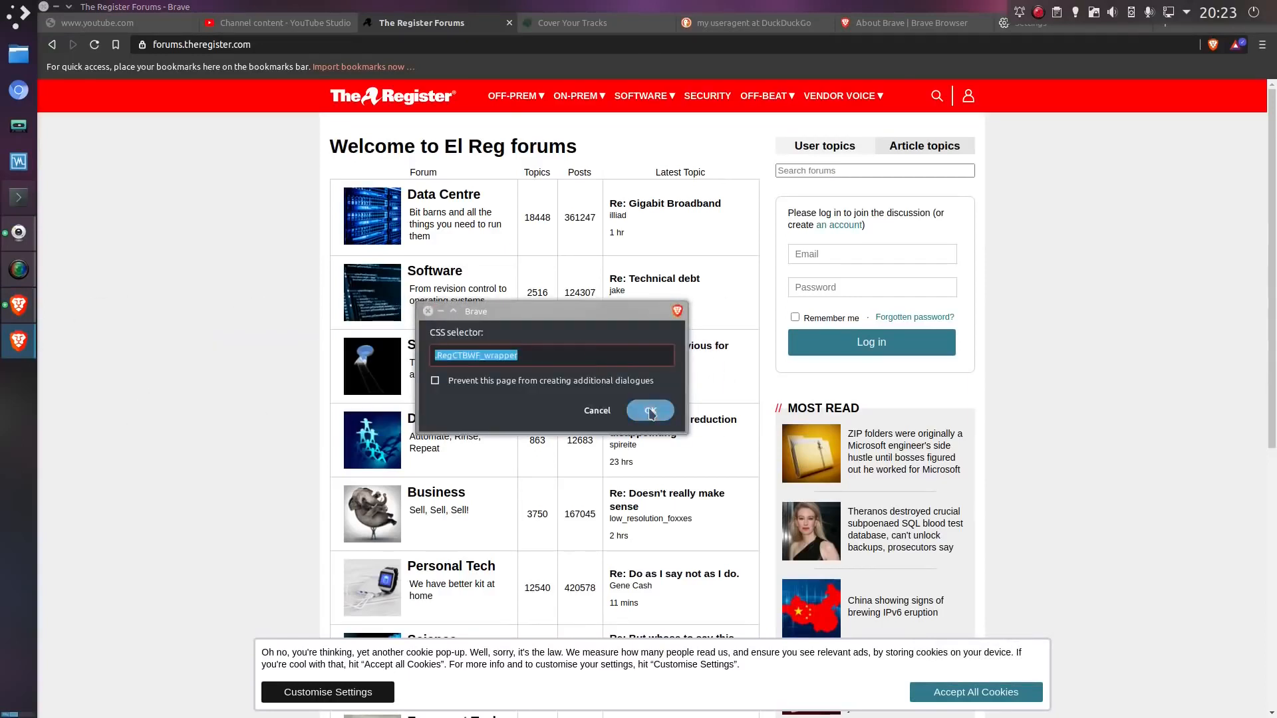
{"action": "left_click", "coordinate": [649, 411]}
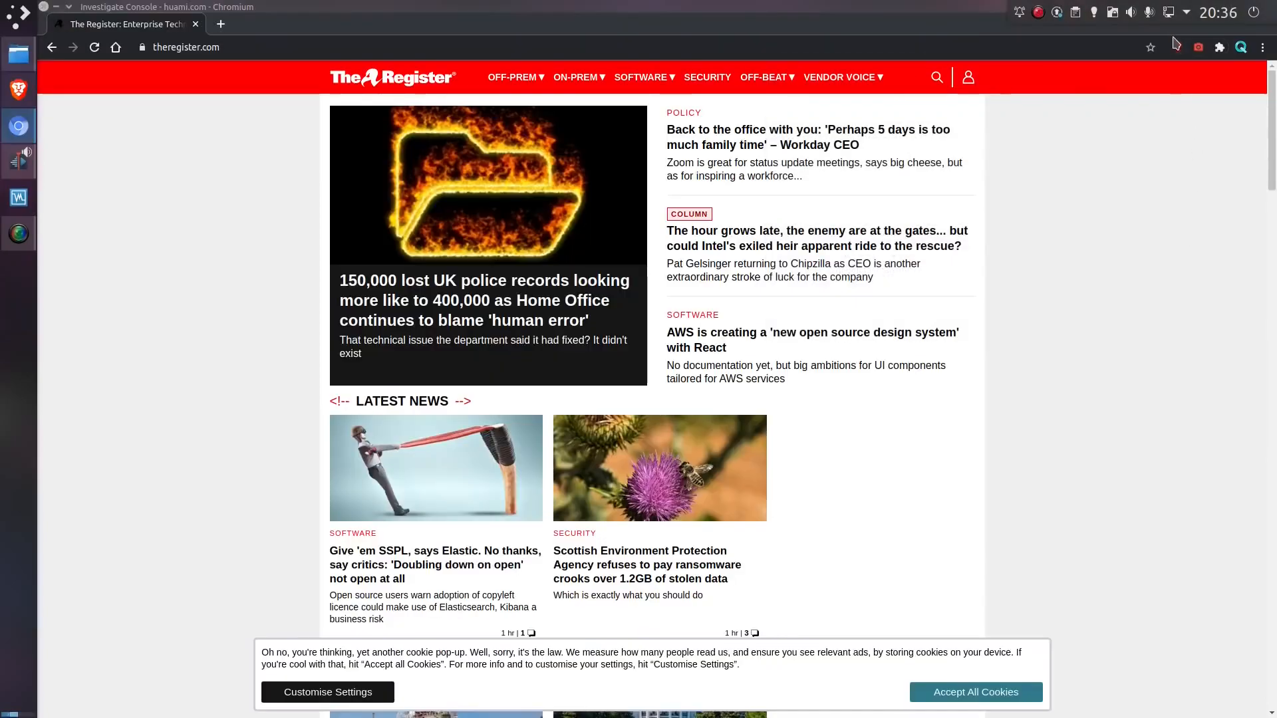
Temporarily remove the cookie banner on theregister.com with uBlock Origin's element zapper, and reload the page.
{"action": "left_click", "coordinate": [1176, 48]}
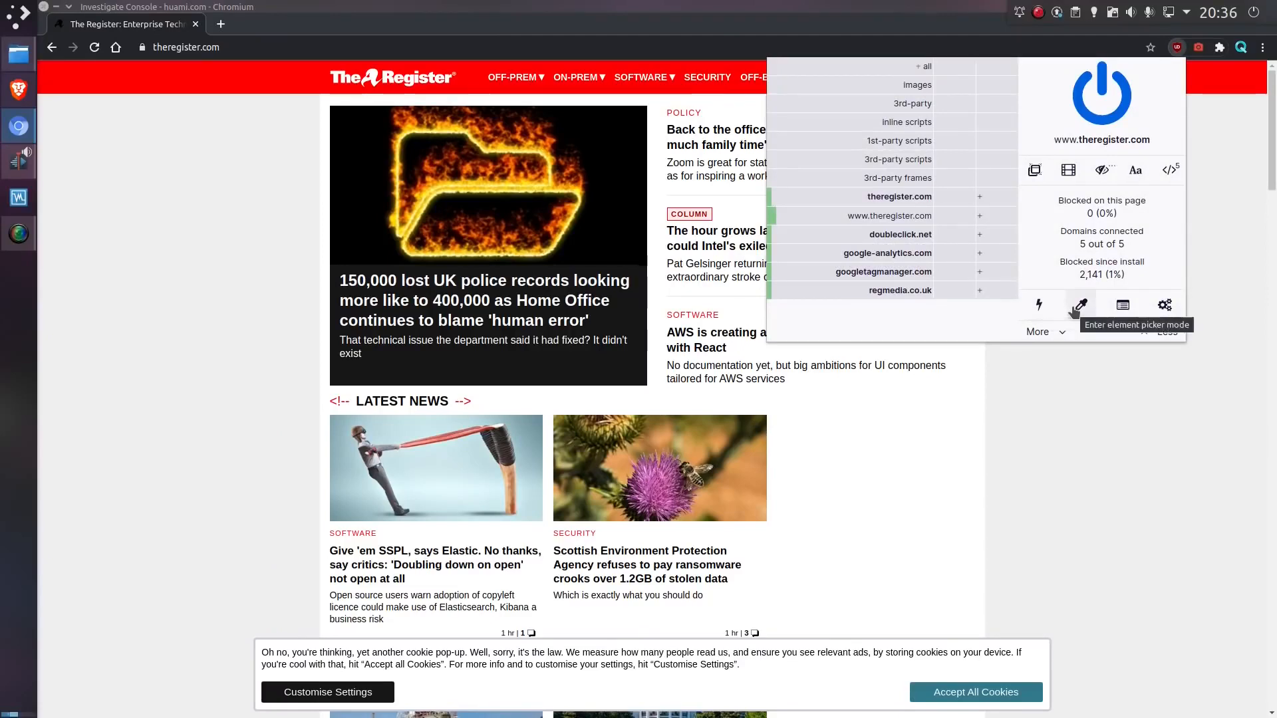
{"action": "left_click", "coordinate": [1039, 306]}
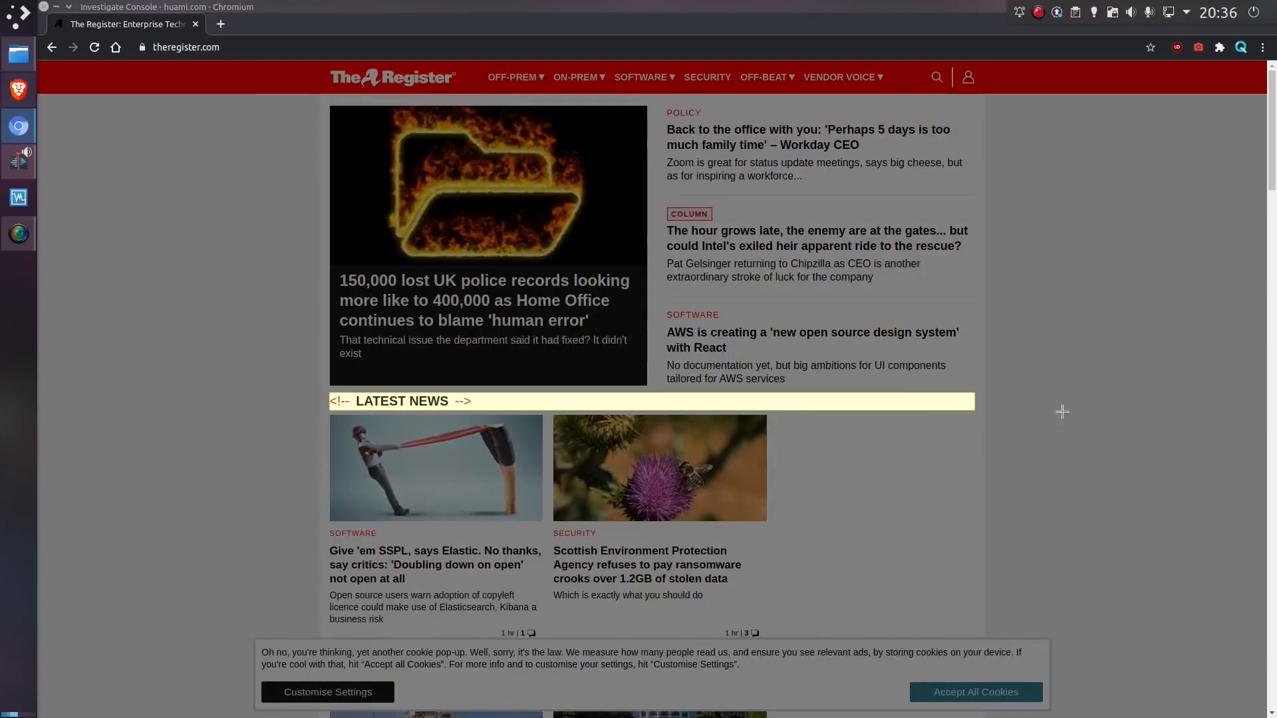
{"action": "left_click", "coordinate": [1128, 684]}
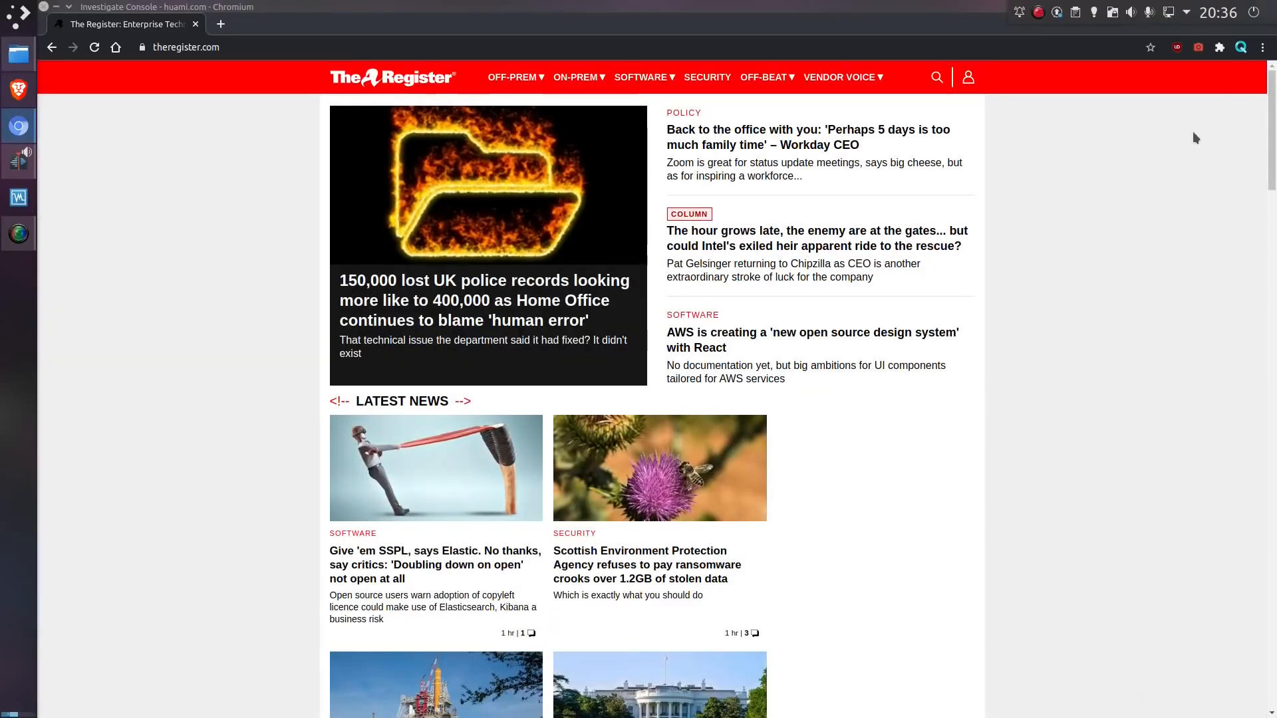
{"action": "key", "text": "F5"}
Pick the theregister.com cookie banner with uBlock Origin's element picker, preview its removal and create the cosmetic filter ##.RegCTBWF_wrapper.
{"action": "left_click", "coordinate": [1178, 49]}
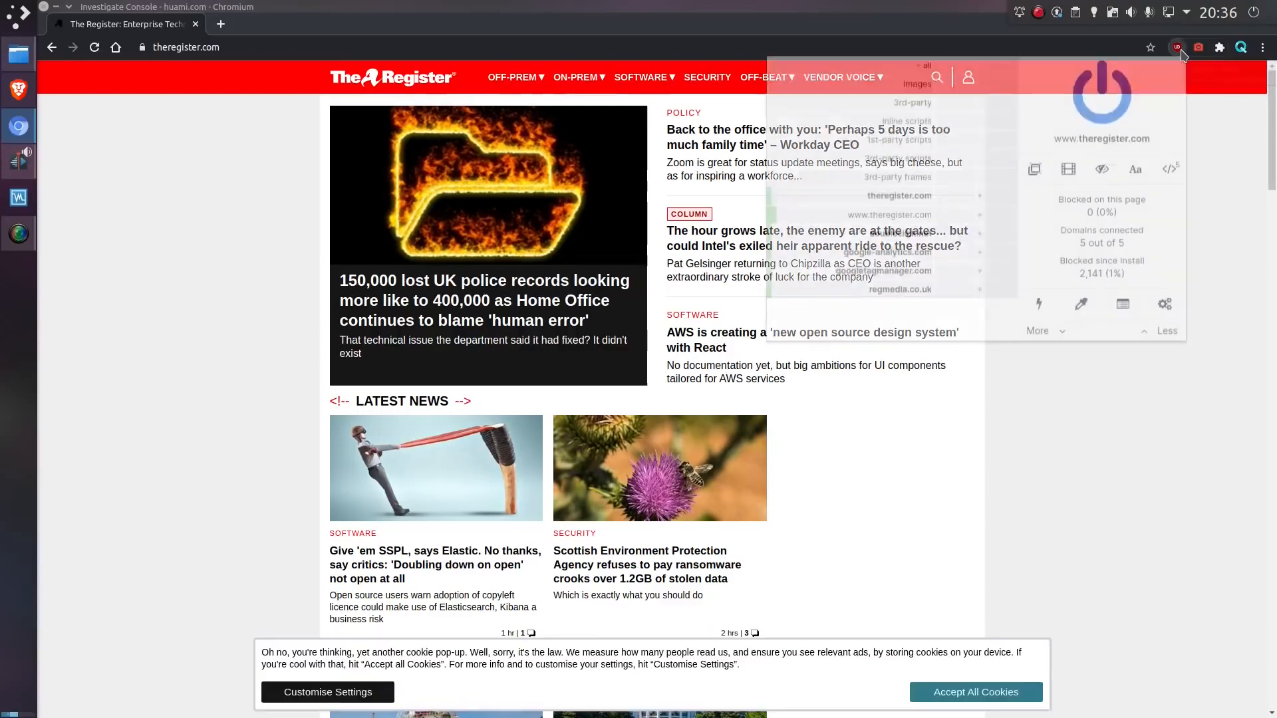
{"action": "left_click", "coordinate": [1080, 305]}
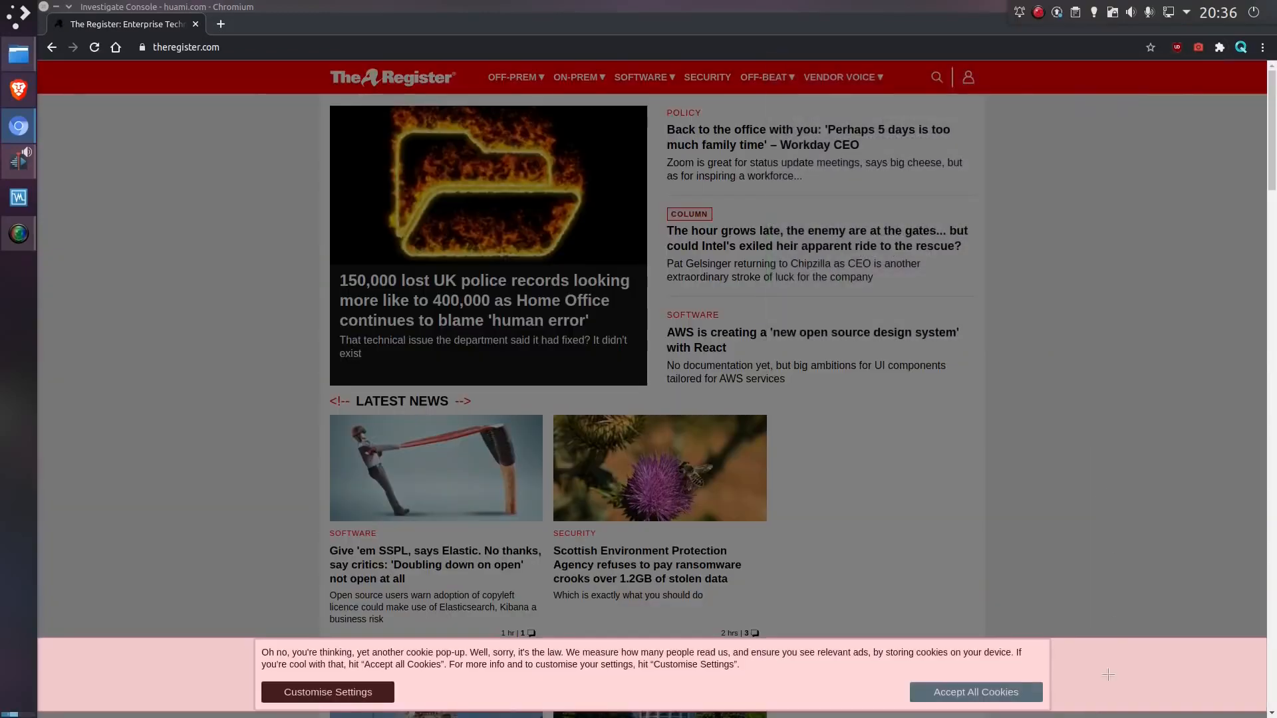
{"action": "left_click", "coordinate": [1112, 665]}
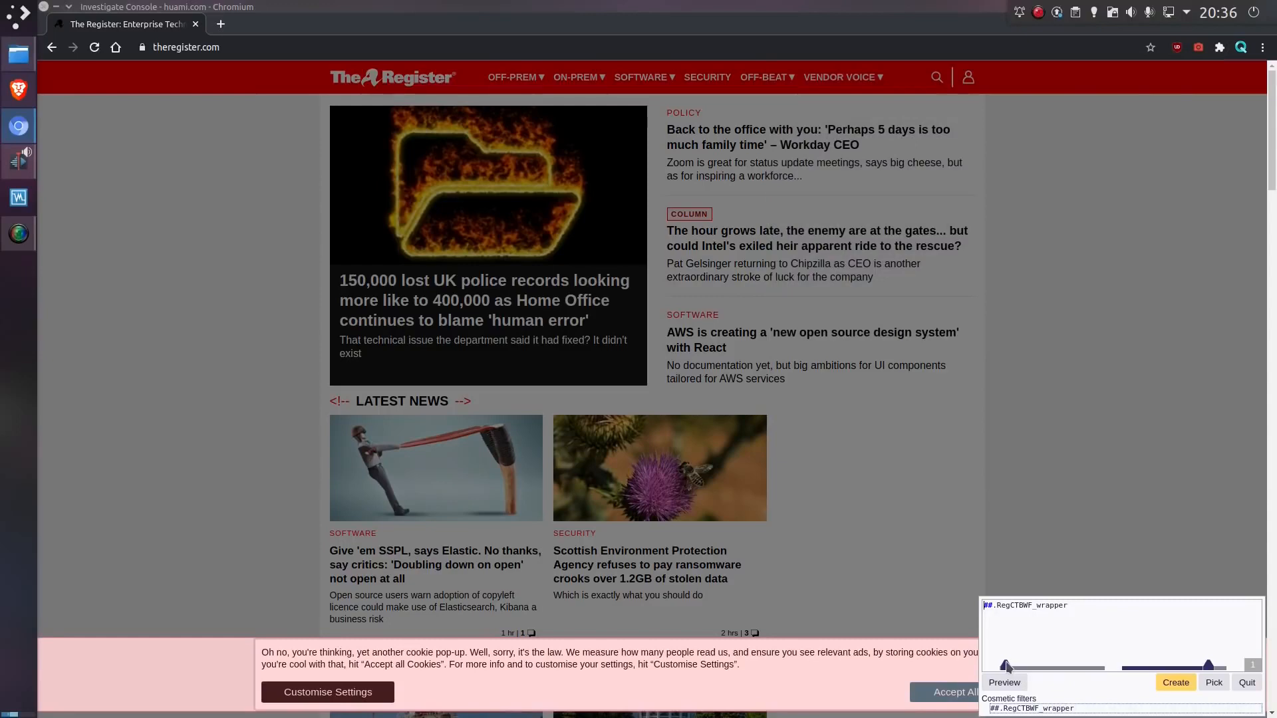
{"action": "left_click", "coordinate": [1019, 685]}
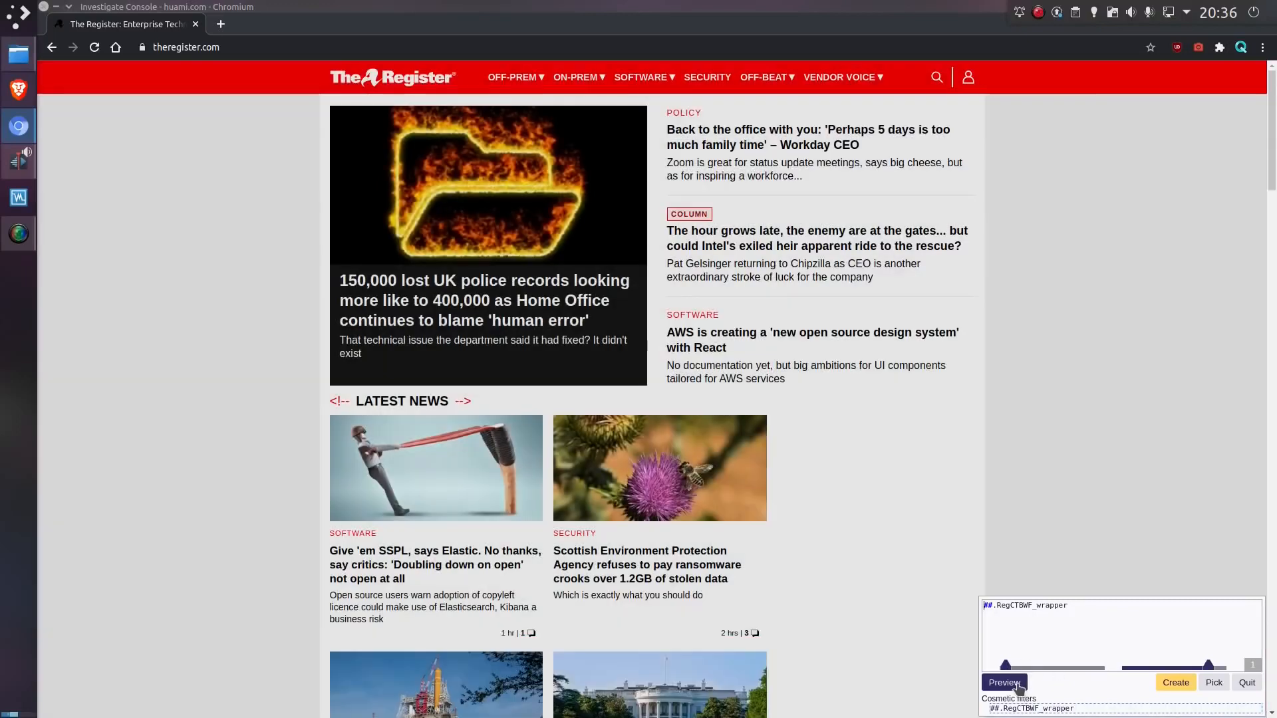
{"action": "left_click", "coordinate": [1019, 685]}
{"action": "left_click", "coordinate": [1174, 684]}
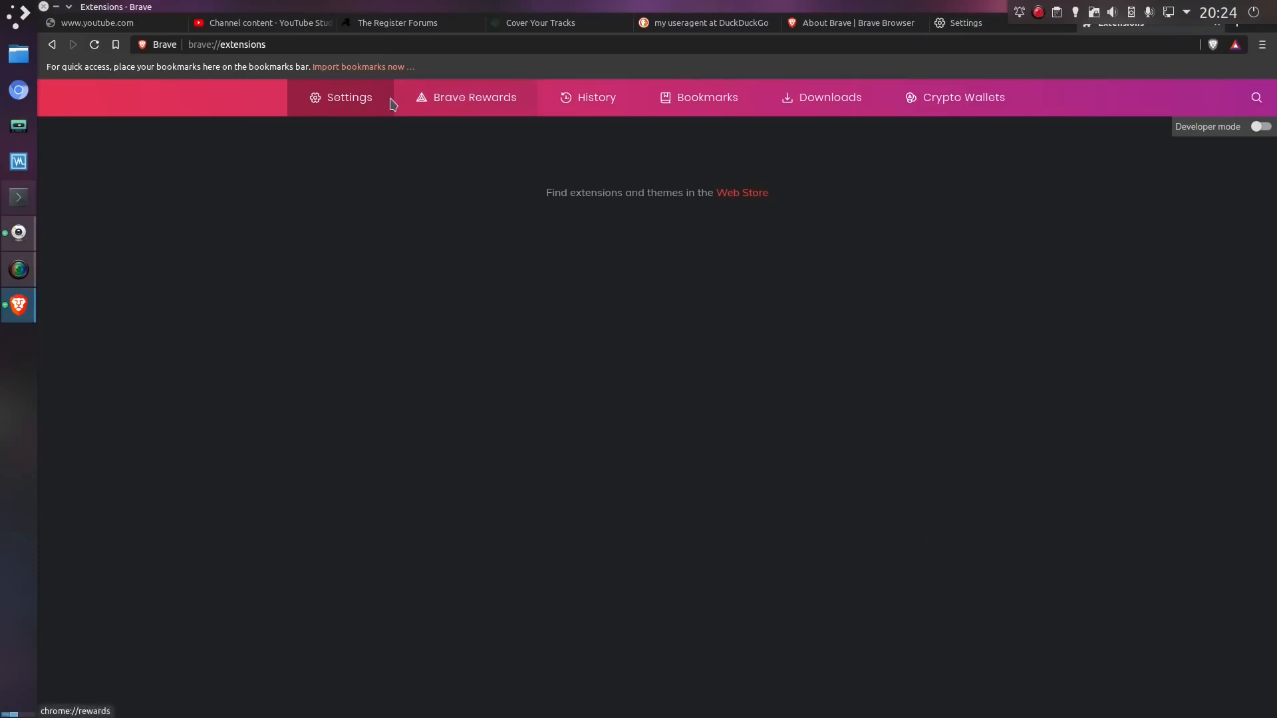
Add the Slate theme to Brave from the Chrome Web Store's themes, and close the store and Extensions pages.
{"action": "left_click", "coordinate": [735, 195]}
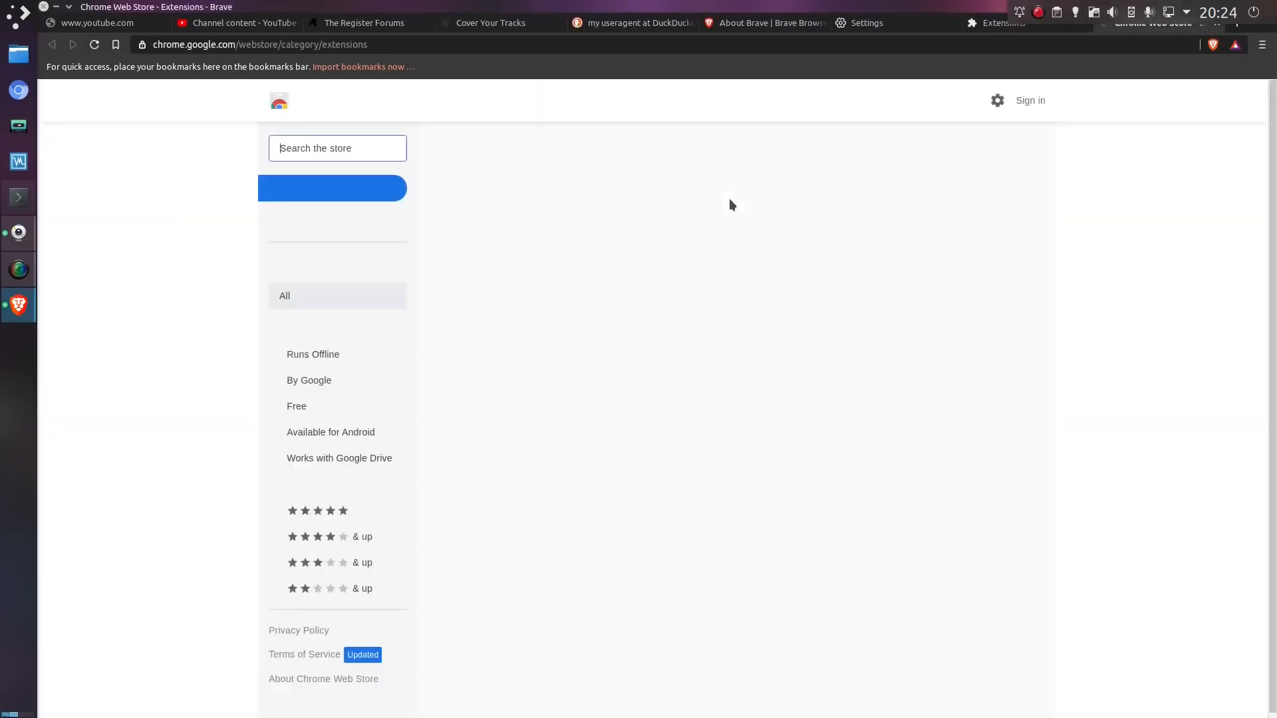
{"action": "scroll", "coordinate": [200, 436], "scroll_direction": "down", "scroll_amount": 3}
{"action": "scroll", "coordinate": [202, 442], "scroll_direction": "up", "scroll_amount": 3}
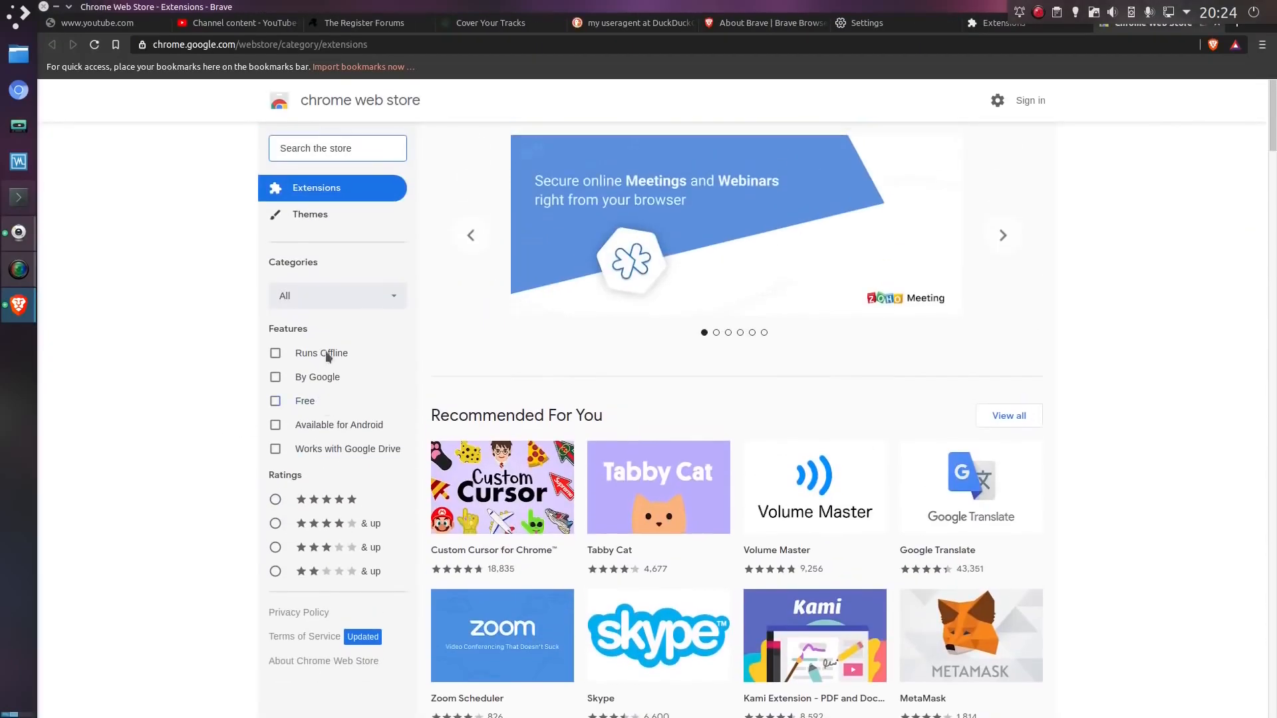
{"action": "left_click", "coordinate": [310, 216]}
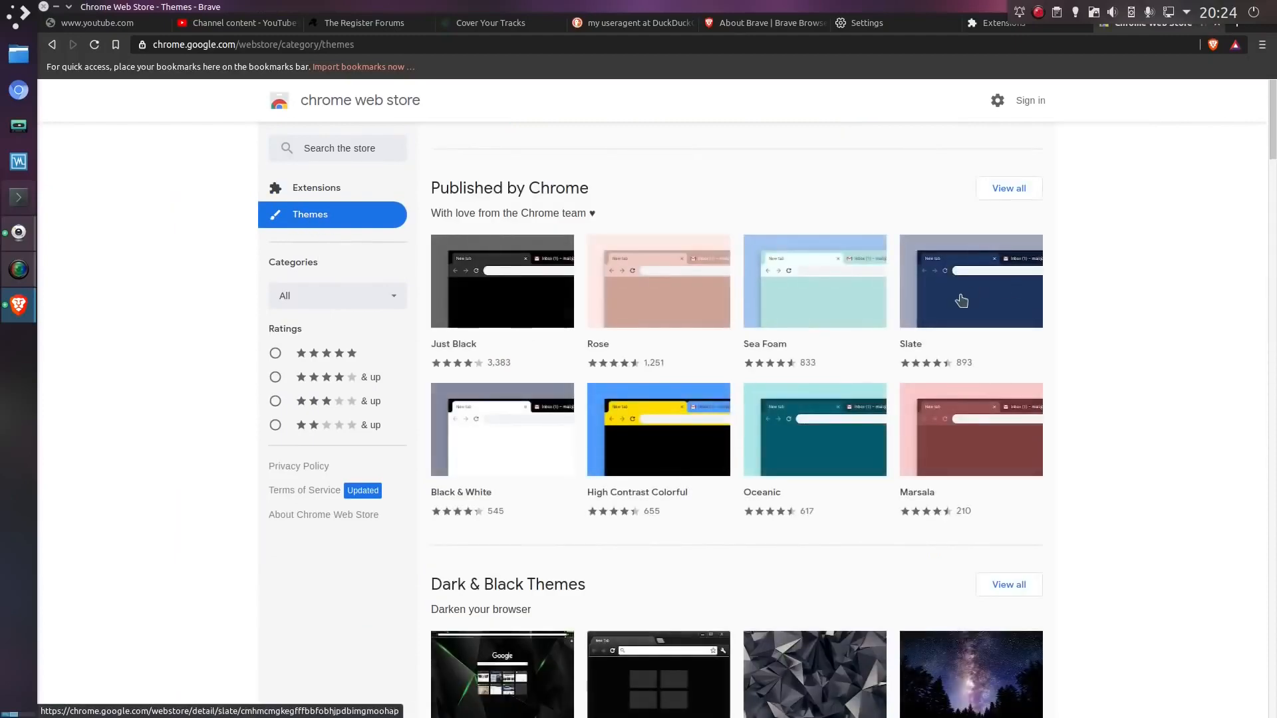
{"action": "left_click", "coordinate": [962, 301]}
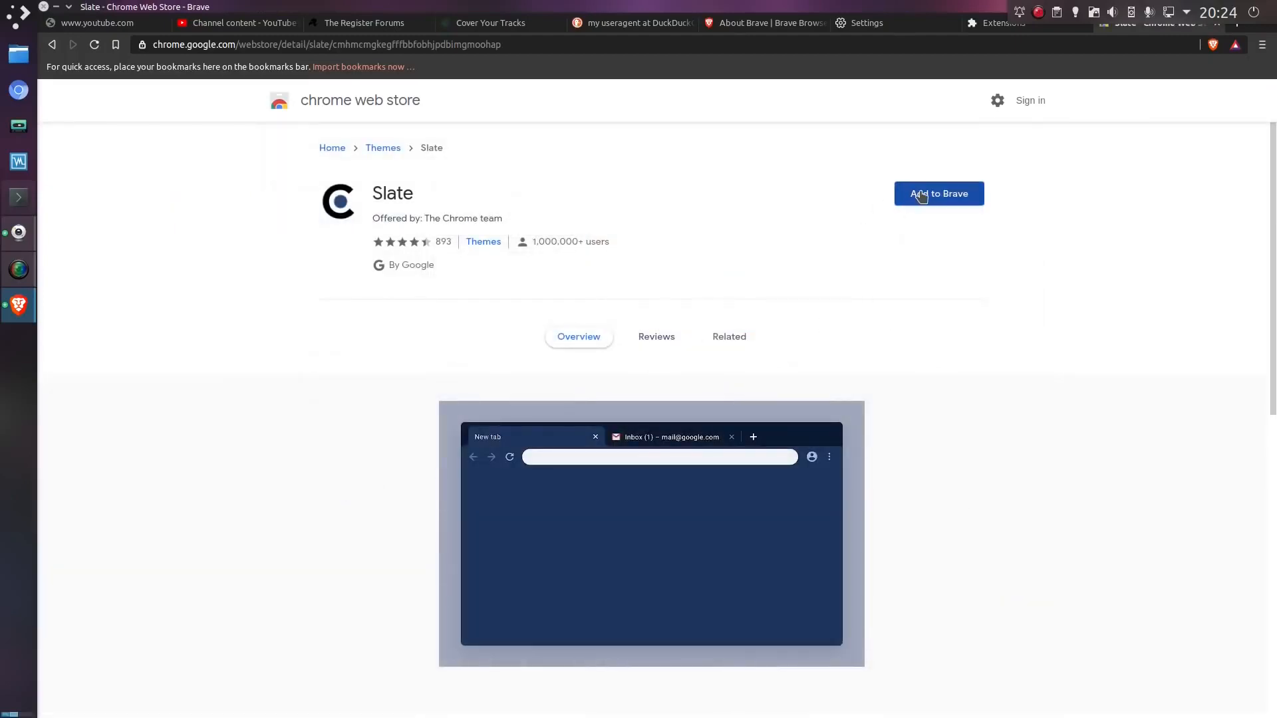
{"action": "left_click", "coordinate": [920, 195]}
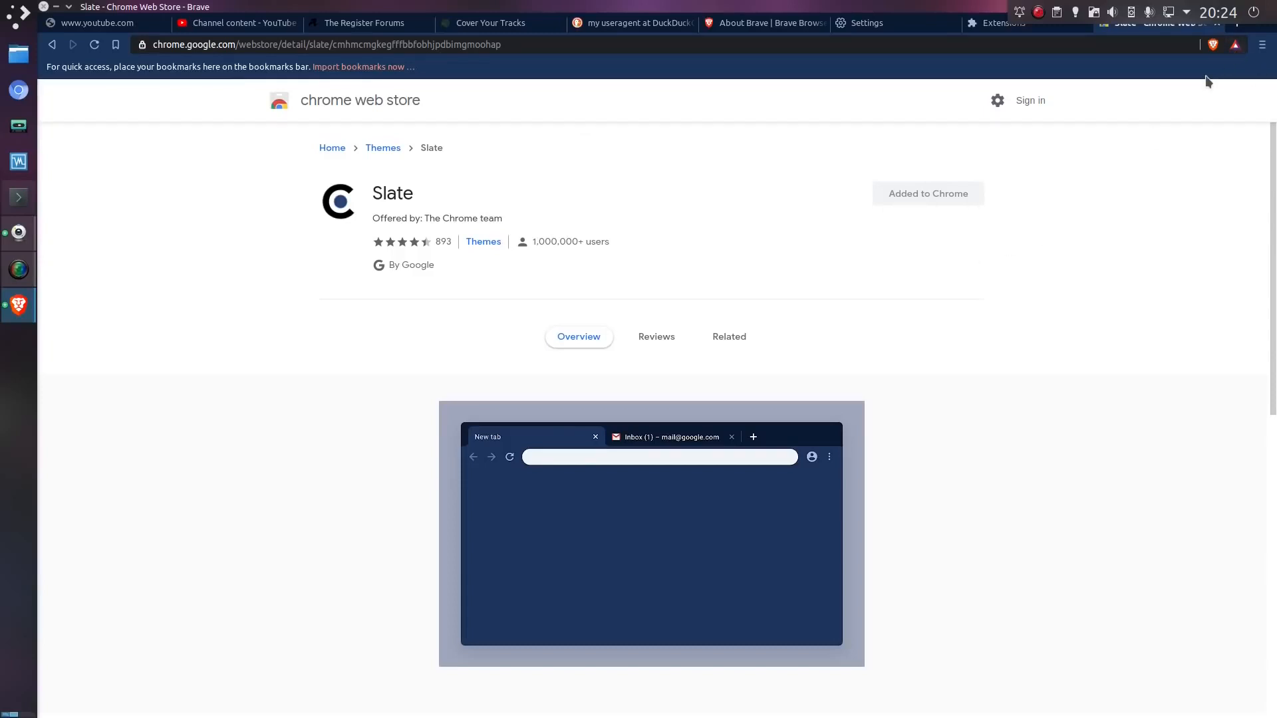
{"action": "left_click", "coordinate": [1217, 24]}
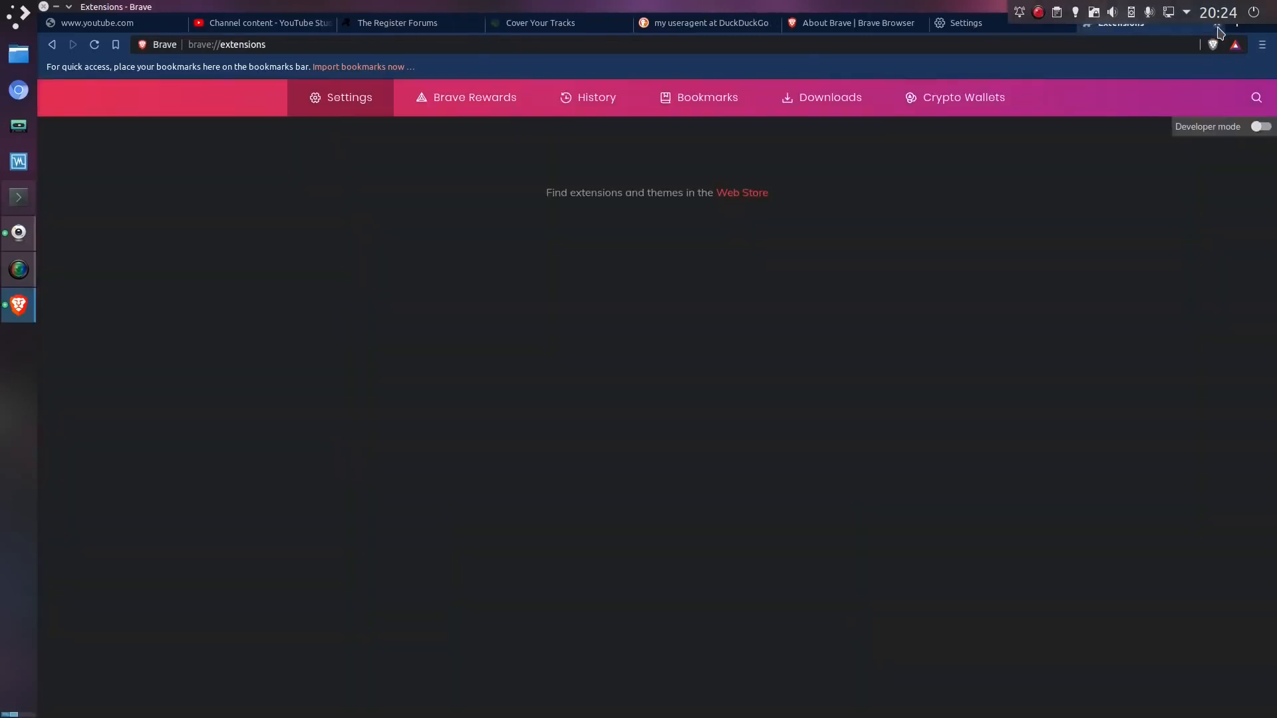
{"action": "left_click", "coordinate": [1217, 26]}
Turn off "Show Wayback Machine prompt on 404 pages" in the Help tips settings.
{"action": "scroll", "coordinate": [1001, 289], "scroll_direction": "down", "scroll_amount": 2}
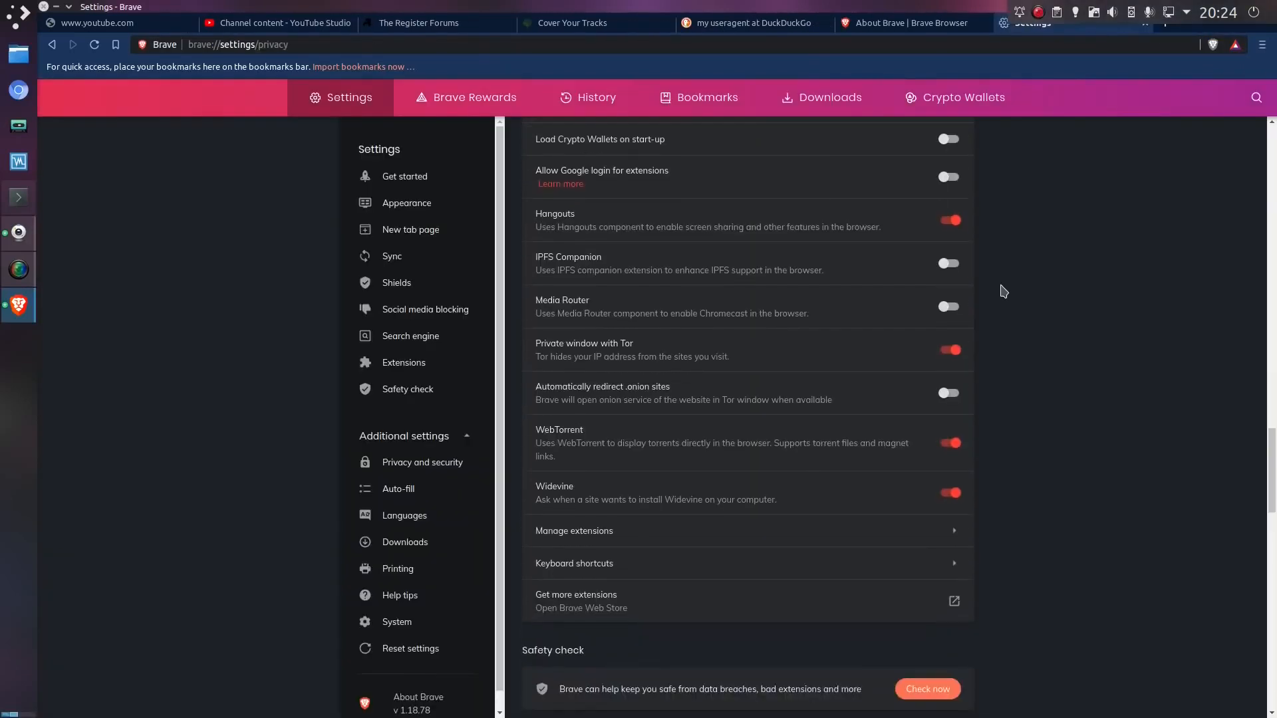
{"action": "scroll", "coordinate": [871, 465], "scroll_direction": "down", "scroll_amount": 5}
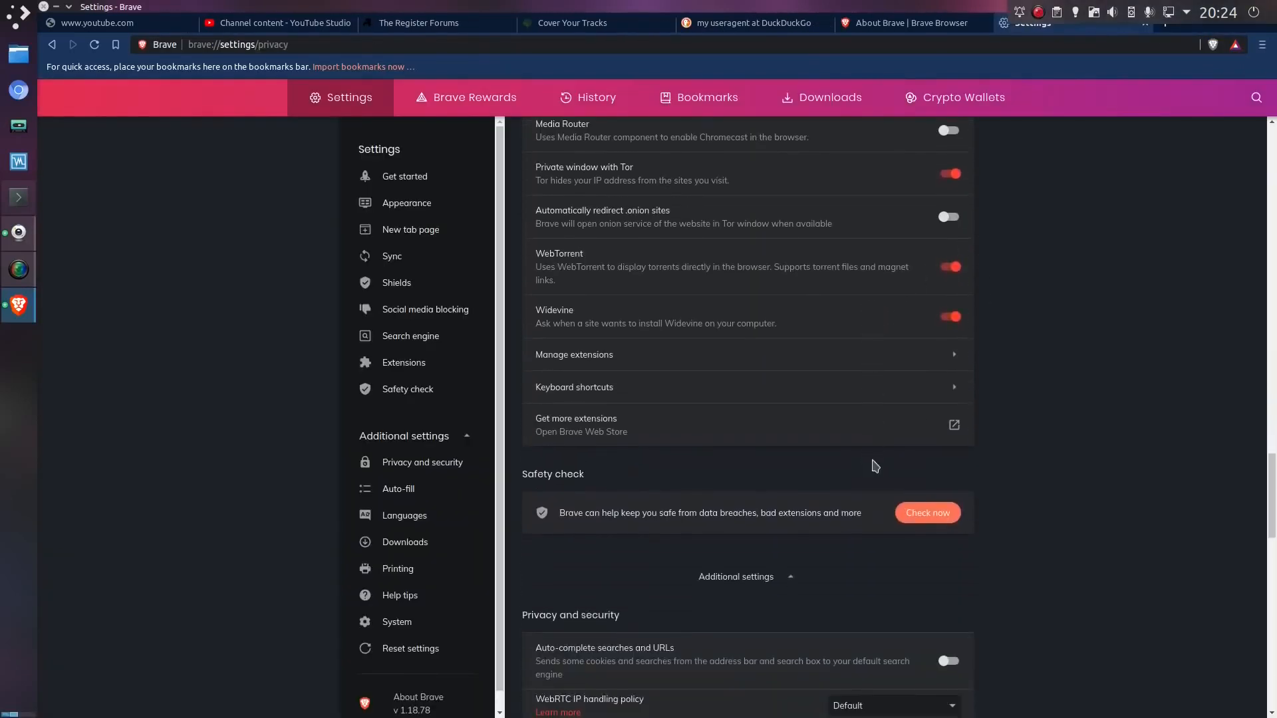
{"action": "scroll", "coordinate": [890, 465], "scroll_direction": "down", "scroll_amount": 5}
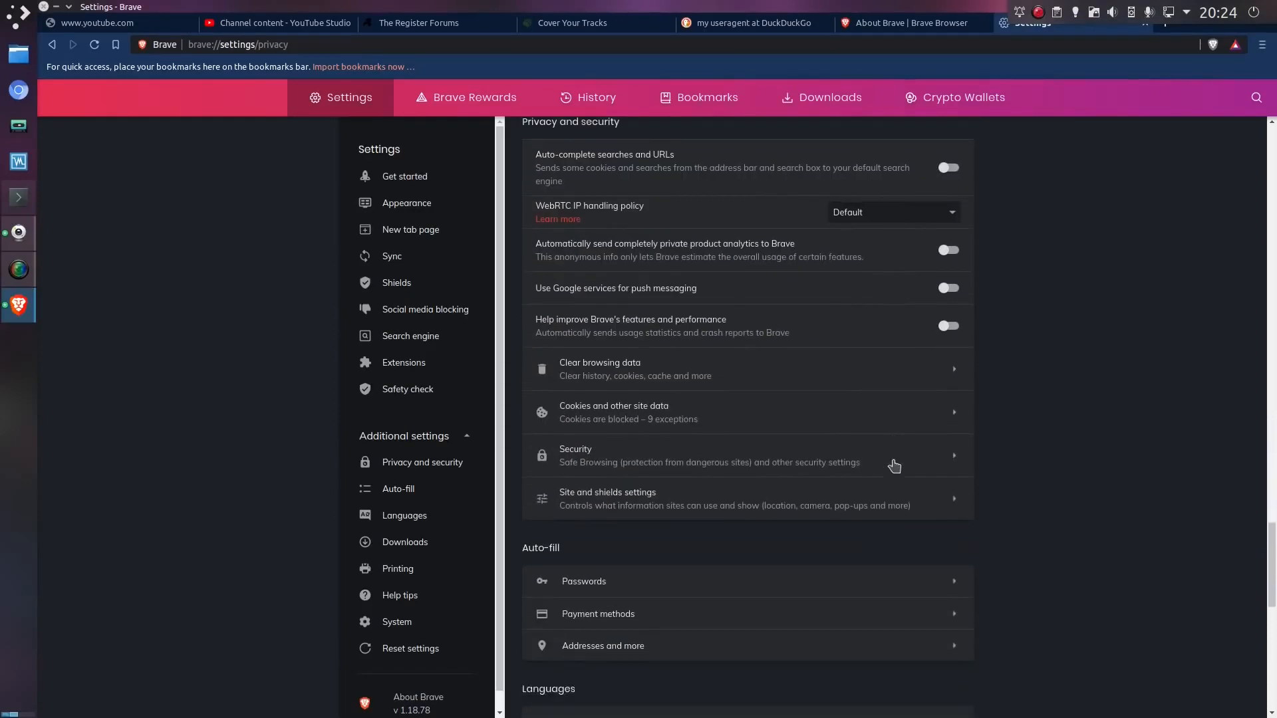
{"action": "scroll", "coordinate": [894, 465], "scroll_direction": "down", "scroll_amount": 7}
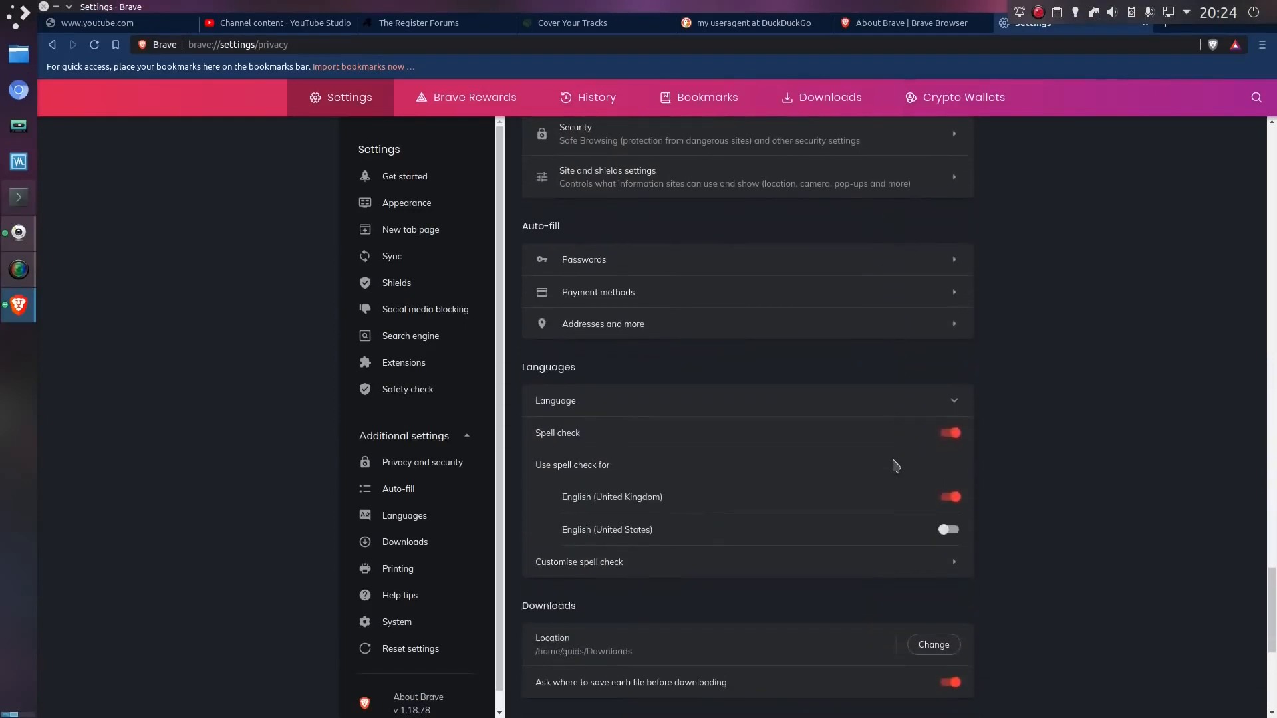
{"action": "scroll", "coordinate": [899, 464], "scroll_direction": "down", "scroll_amount": 3}
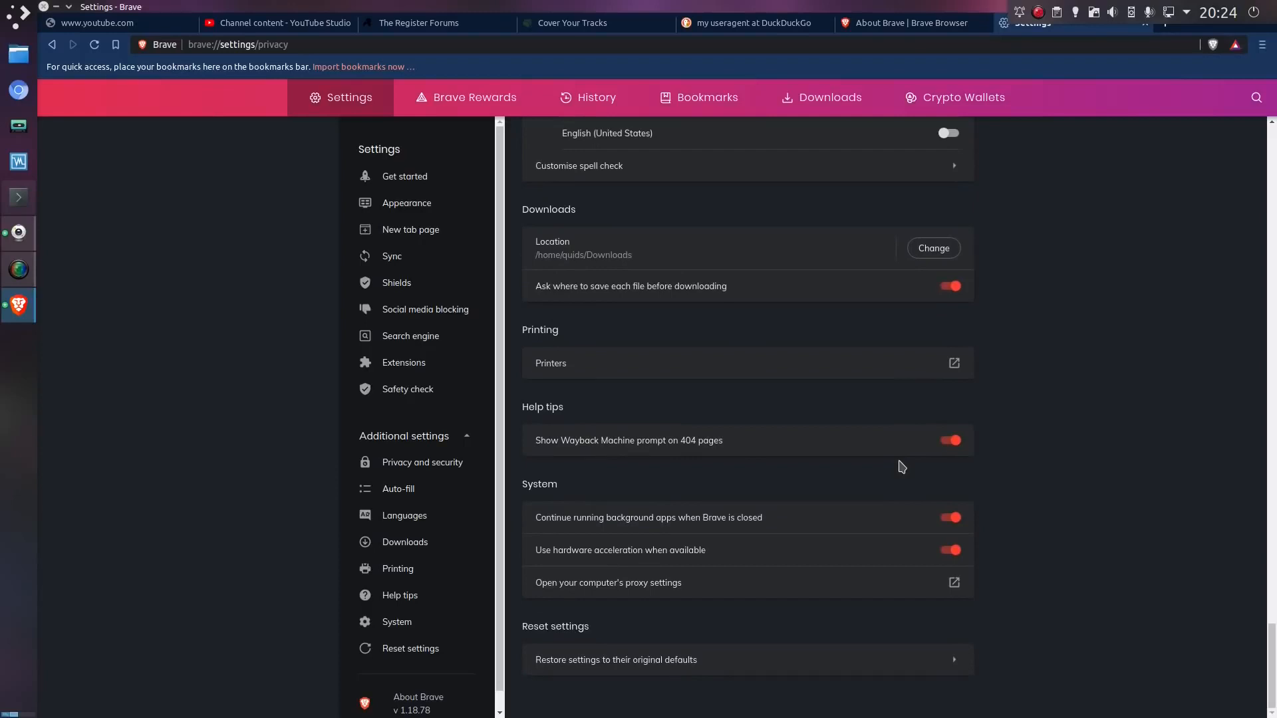
{"action": "left_click_drag", "start_coordinate": [724, 442], "coordinate": [536, 442]}
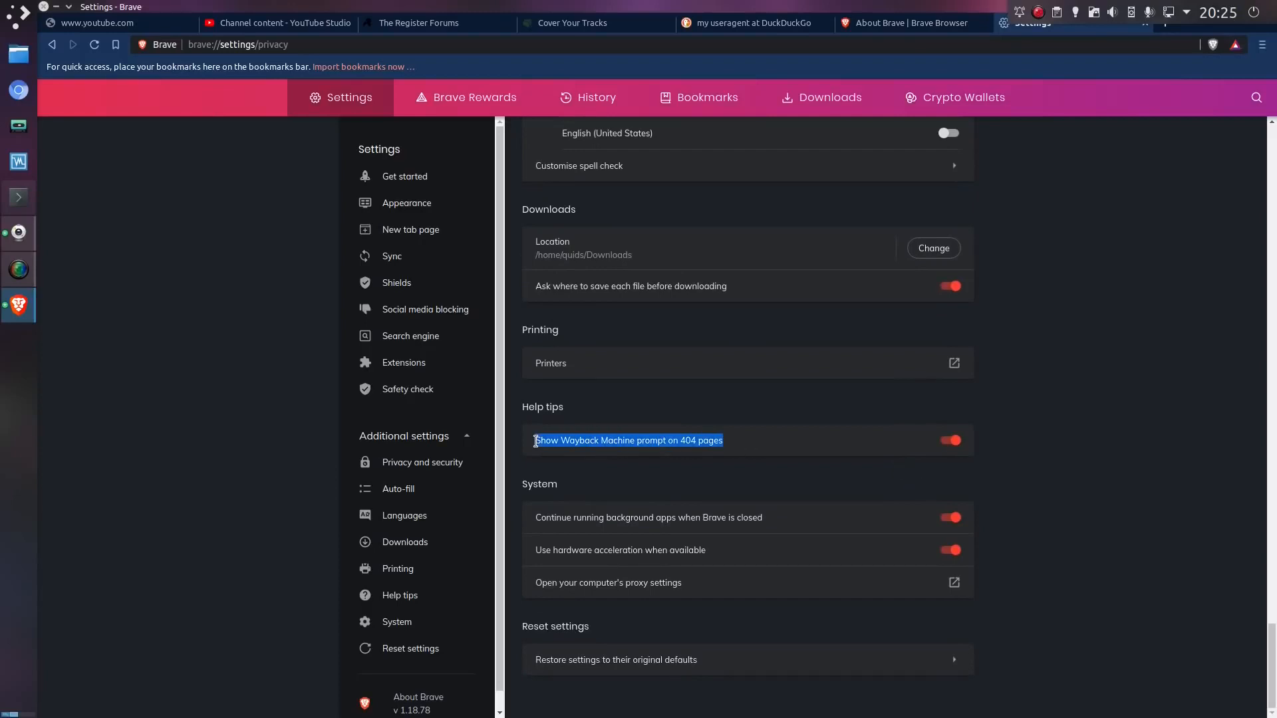
{"action": "left_click", "coordinate": [949, 440]}
{"action": "left_click", "coordinate": [1120, 391]}
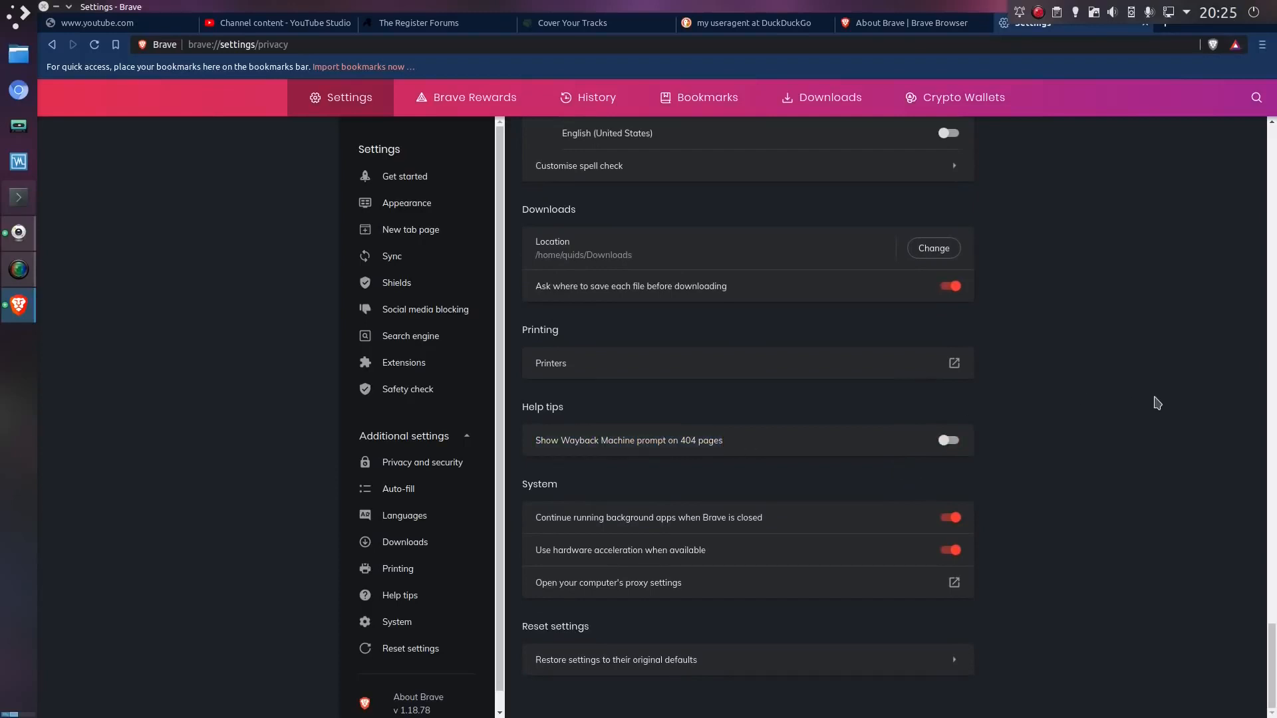
{"action": "scroll", "coordinate": [1197, 405], "scroll_direction": "up", "scroll_amount": 5}
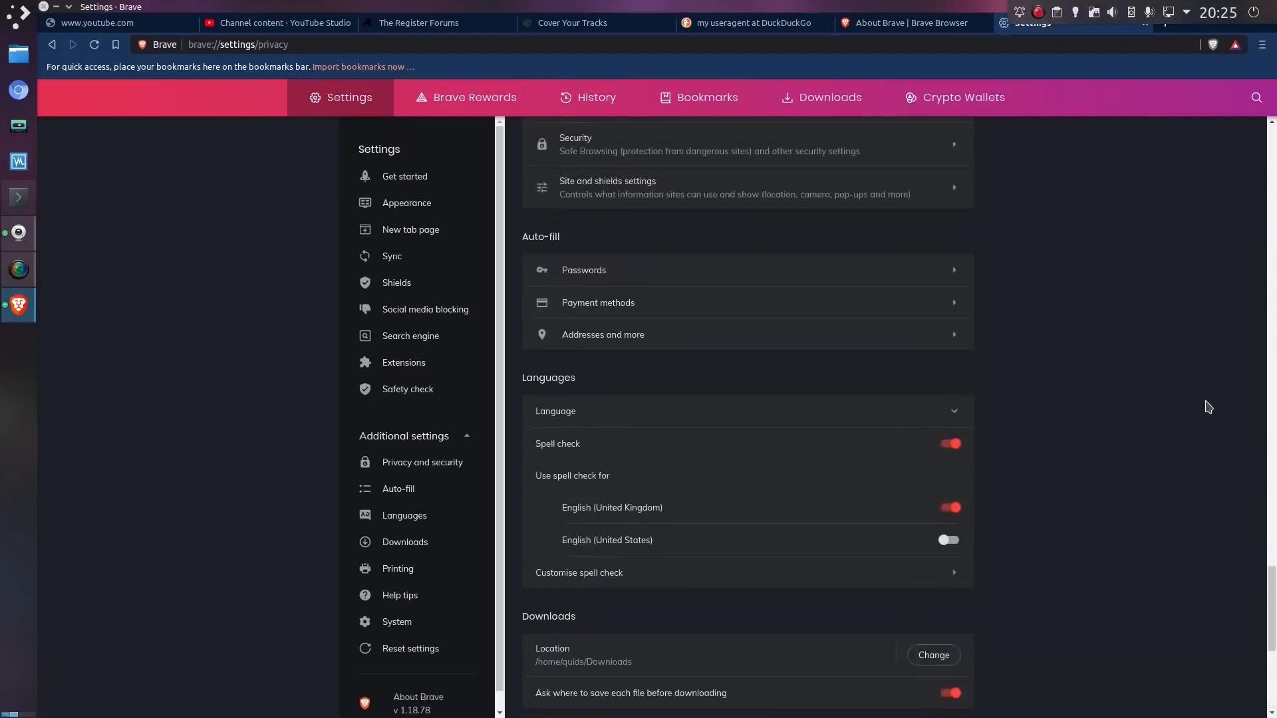
{"action": "scroll", "coordinate": [1208, 407], "scroll_direction": "up", "scroll_amount": 3}
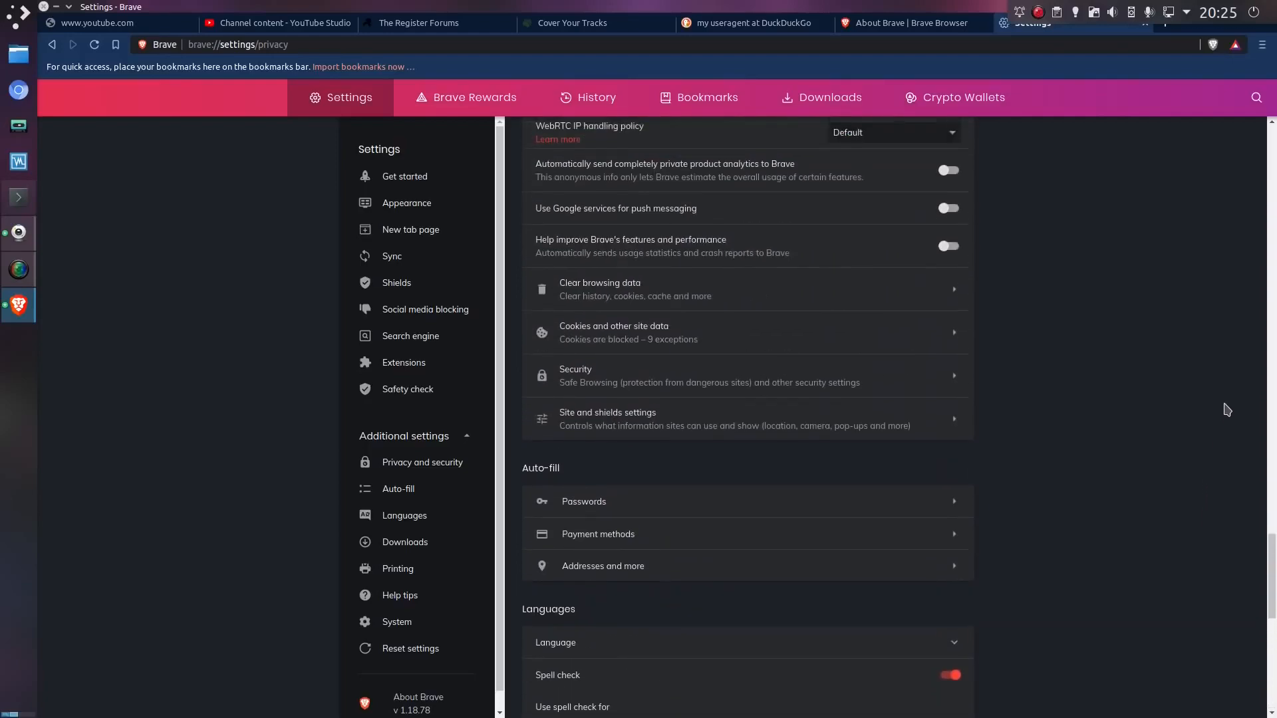
{"action": "scroll", "coordinate": [1227, 409], "scroll_direction": "up", "scroll_amount": 1}
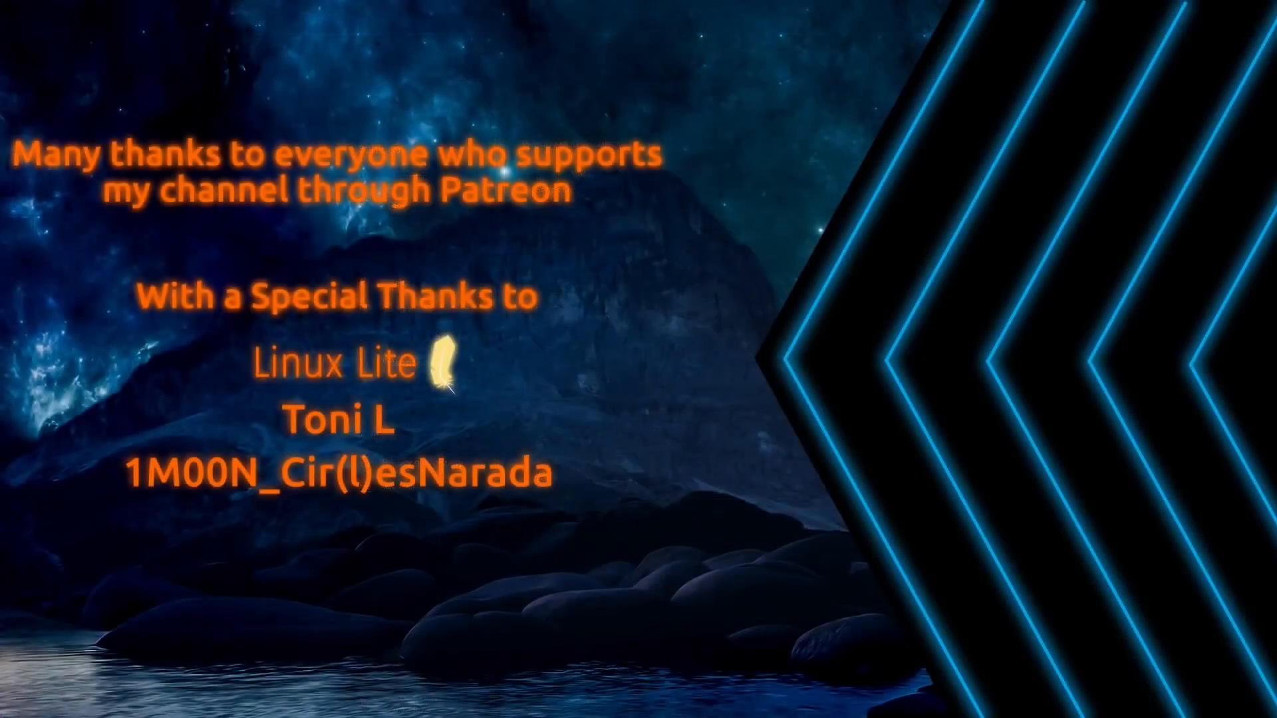